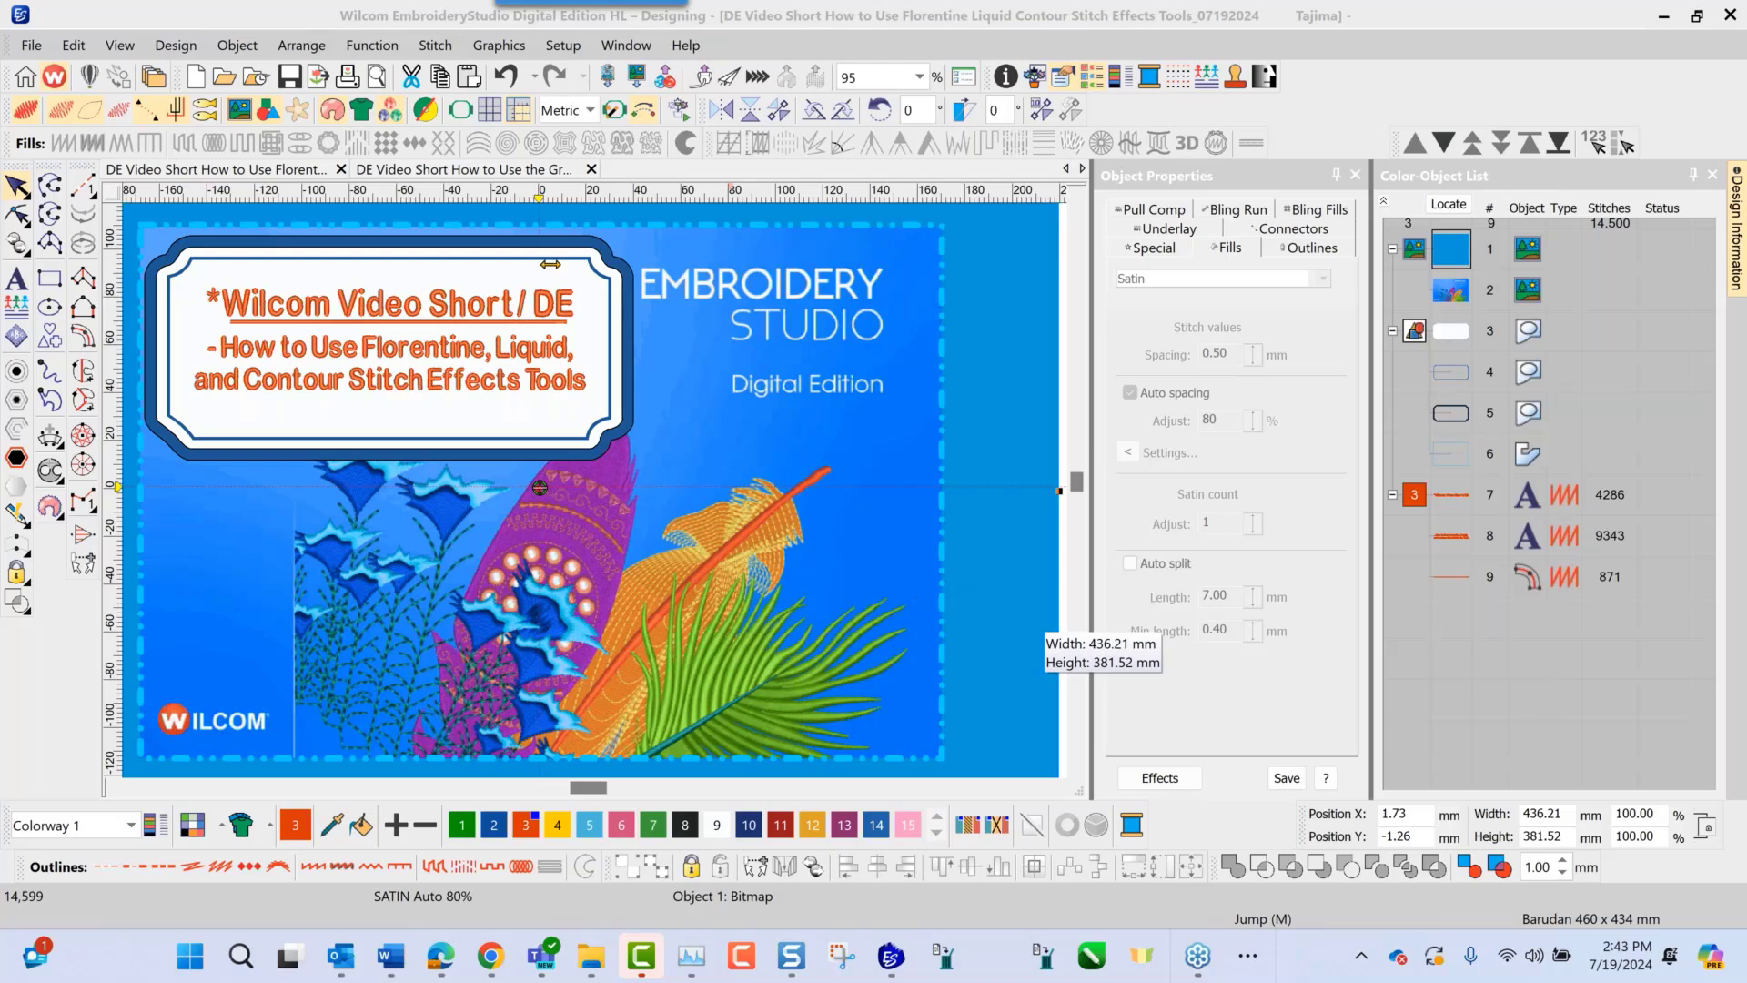
Step: Switch to the Graphics Digitize Tool design tab holding the boat, flame and leaf graphics
{"action": "left_click", "coordinate": [421, 171]}
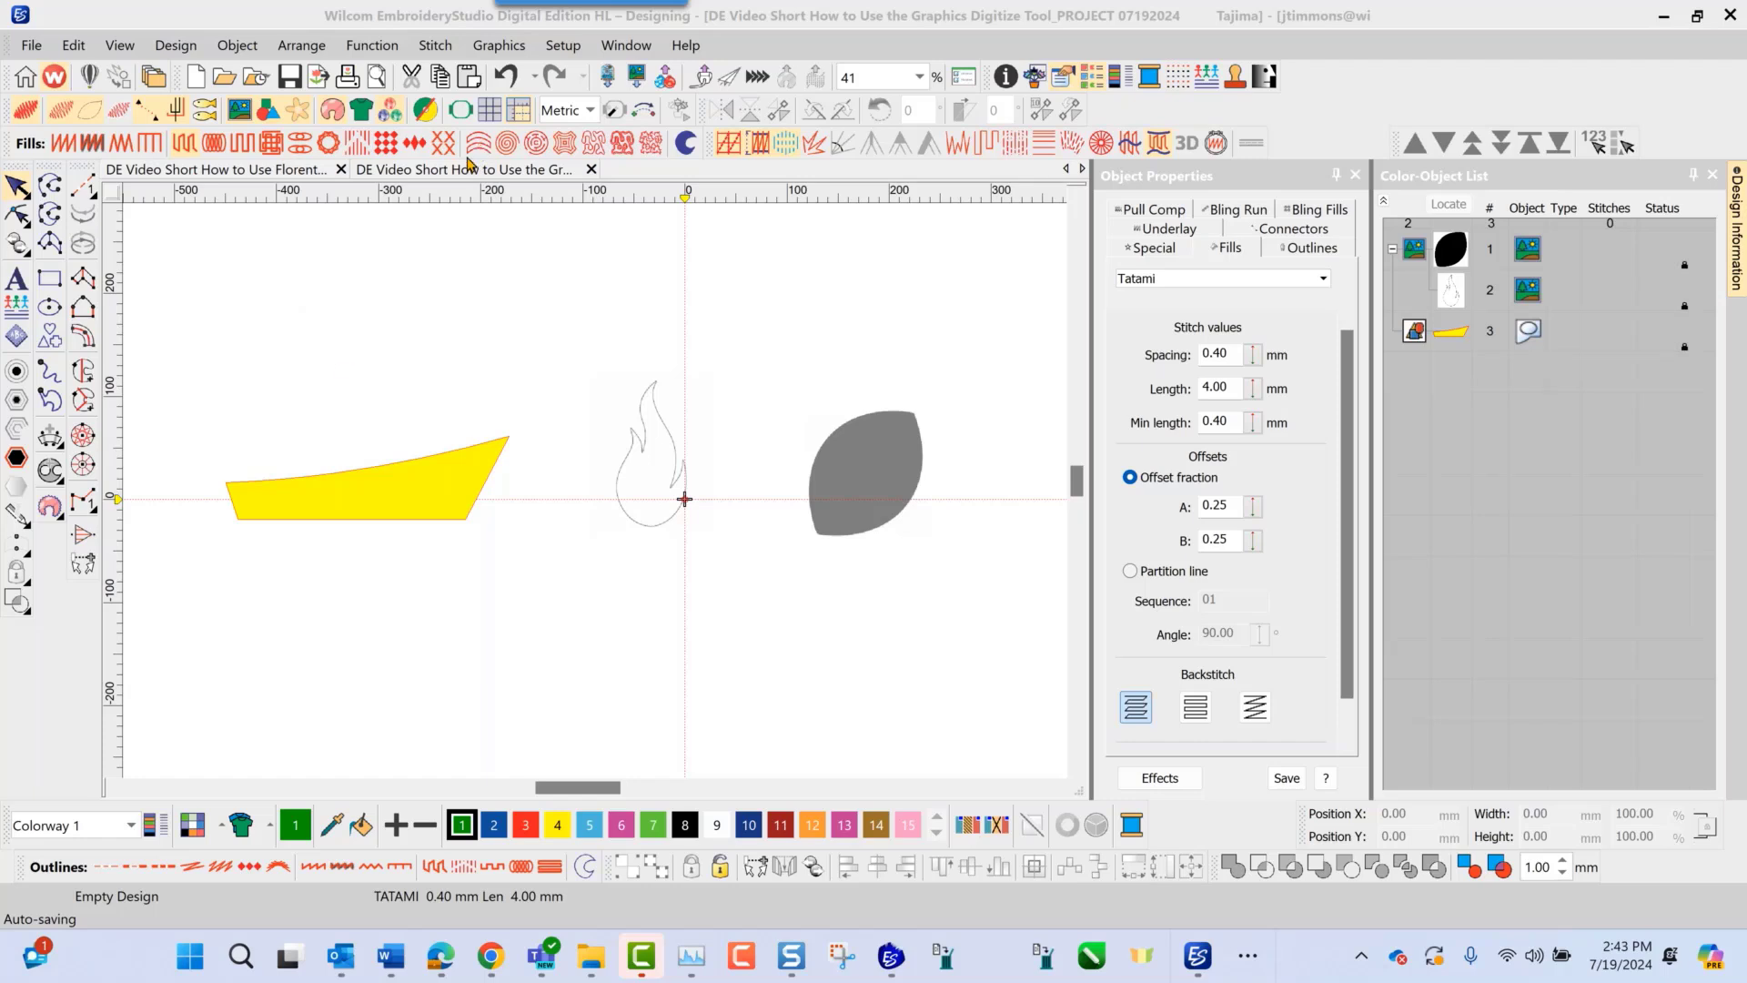
Step: Zoom in on the yellow boat and activate Complex Fill digitizing with overlap 1 and angle 60°
{"action": "scroll", "coordinate": [596, 489], "scroll_direction": "up", "scroll_amount": 2}
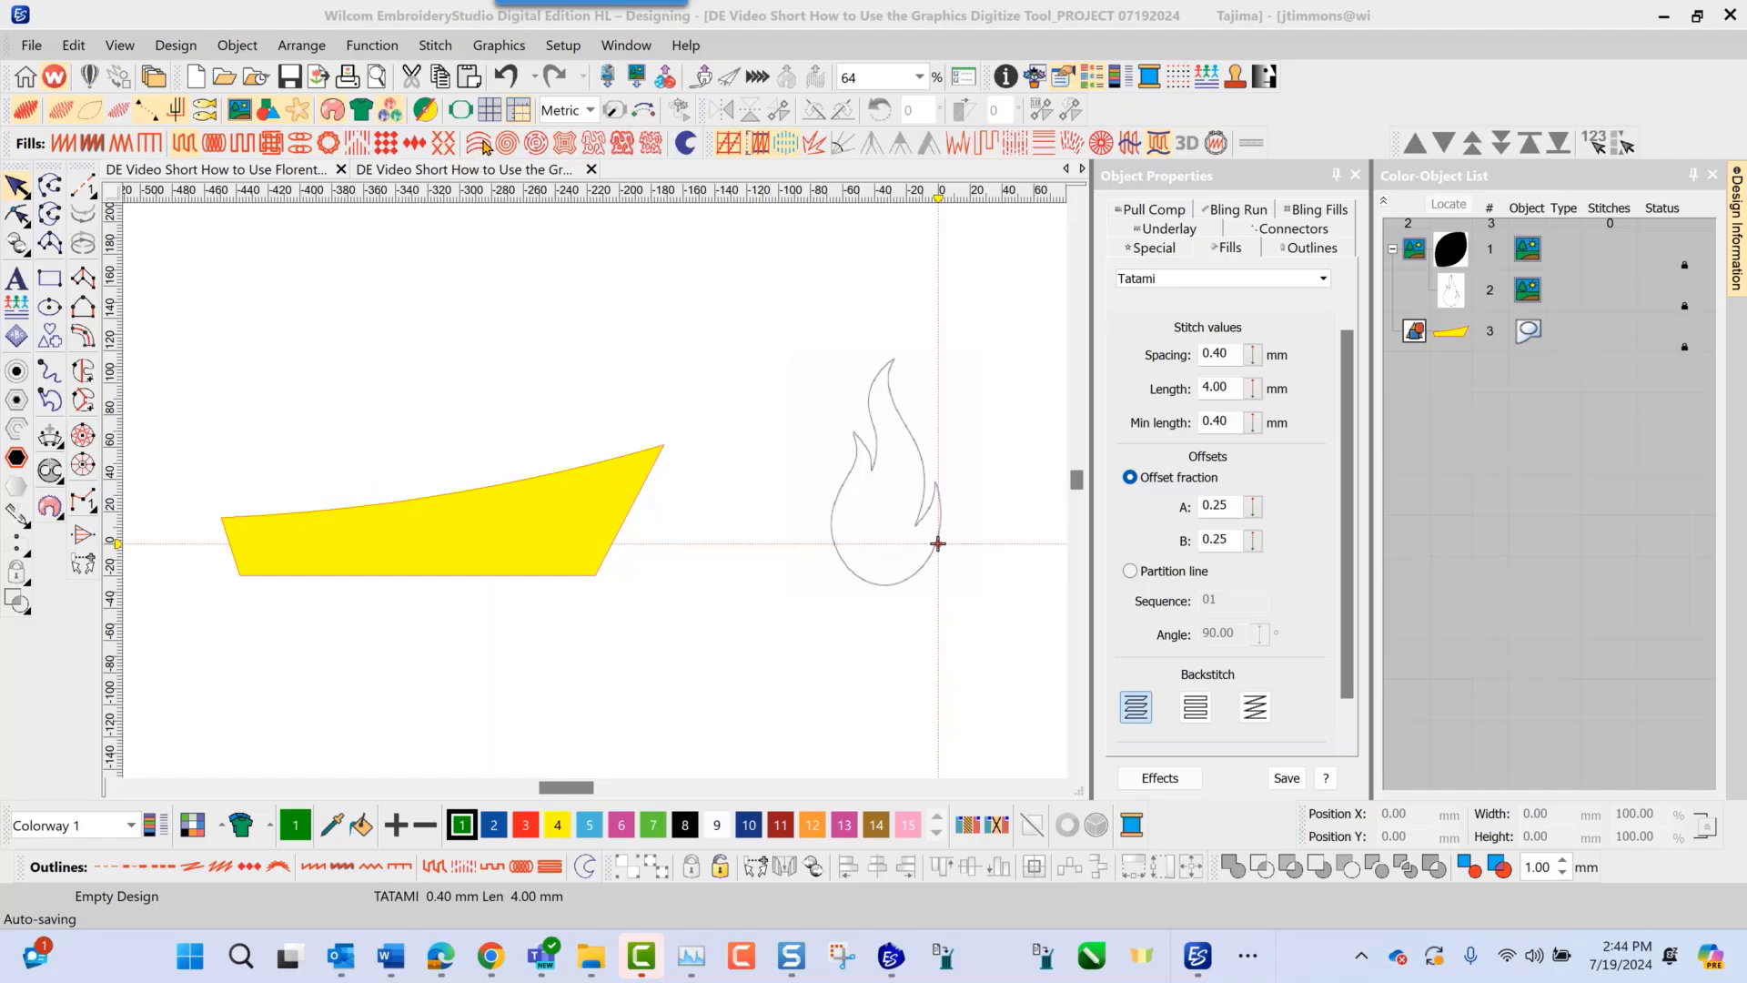
{"action": "left_click", "coordinate": [86, 375]}
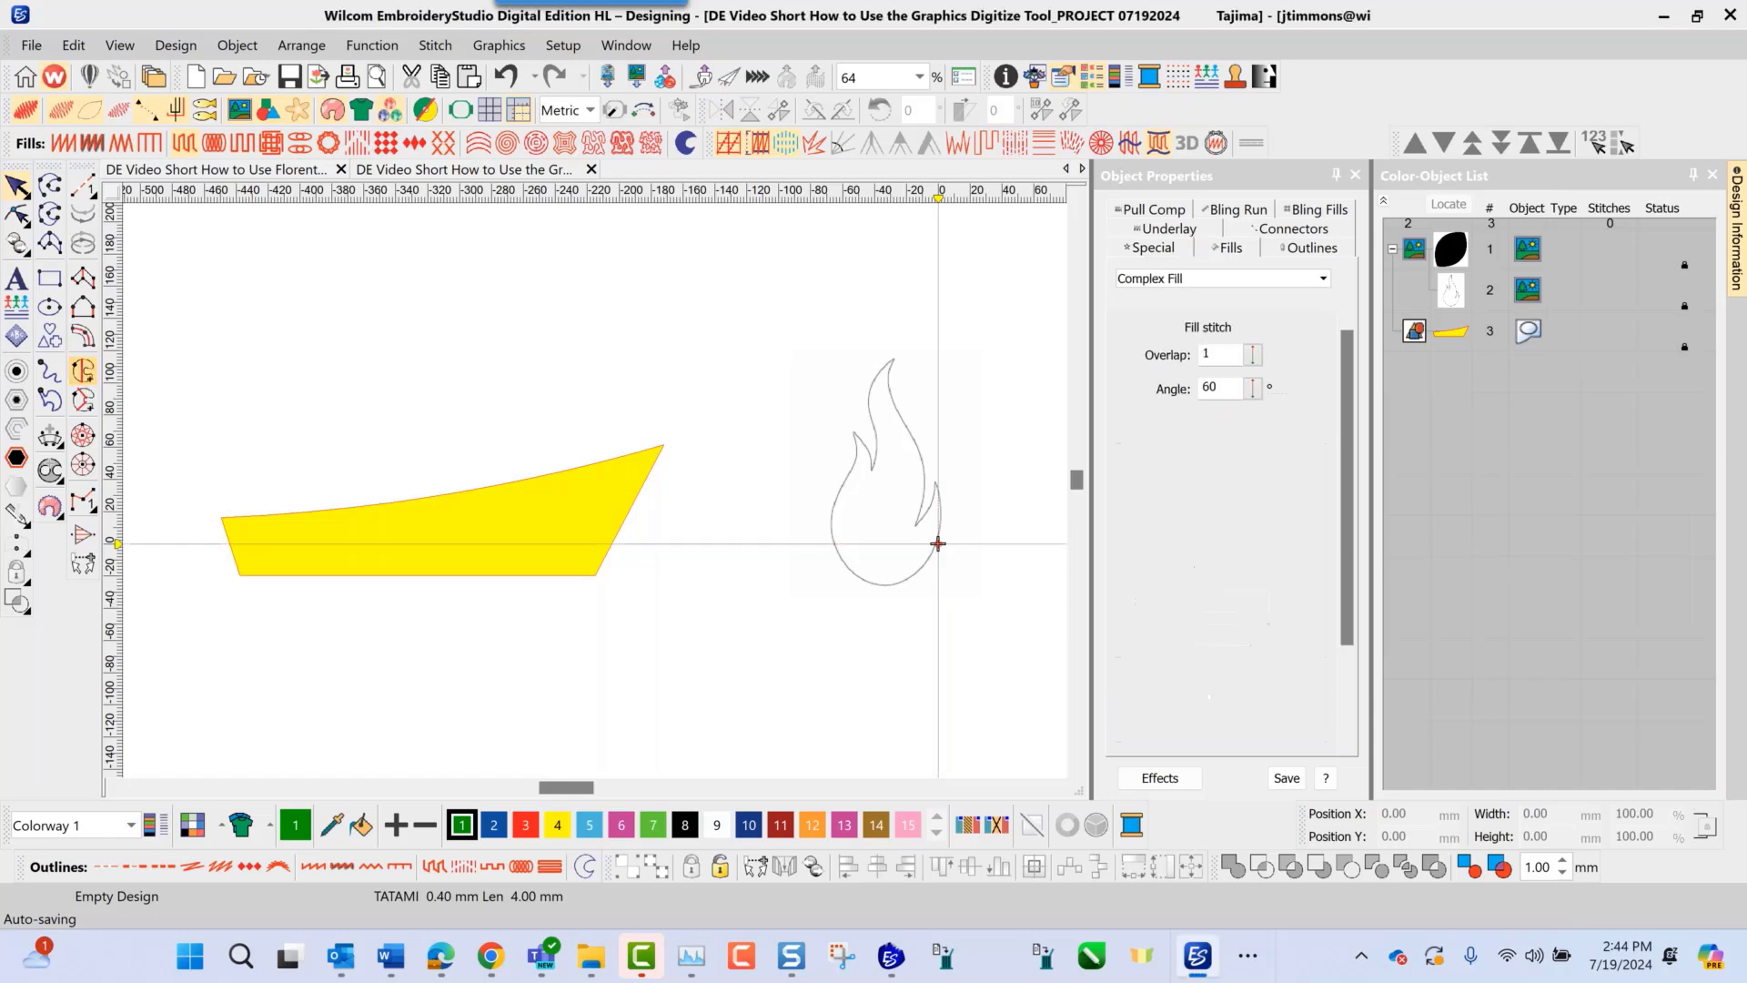
Step: Choose Contour stitching and trace the boat's outline, curving the top edge and closing the boundary
{"action": "left_click", "coordinate": [481, 146]}
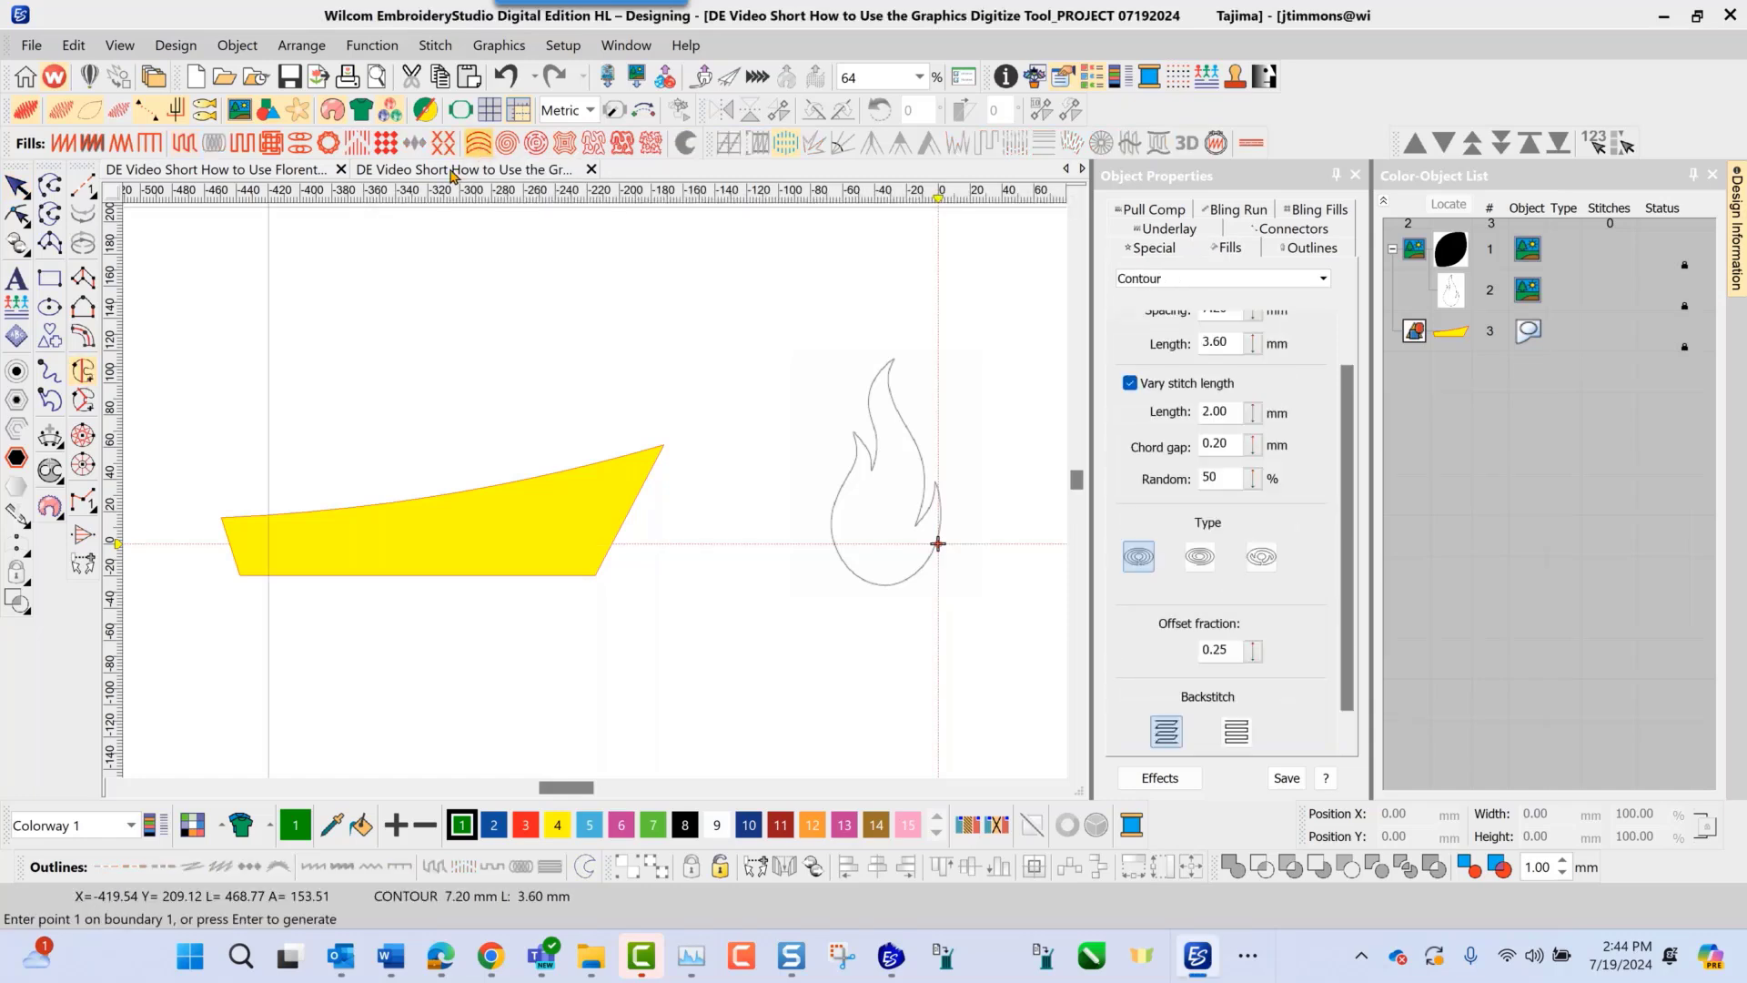
{"action": "left_click", "coordinate": [222, 518]}
{"action": "right_click", "coordinate": [434, 496]}
{"action": "left_click", "coordinate": [665, 445]}
{"action": "left_click", "coordinate": [596, 575]}
{"action": "left_click", "coordinate": [238, 575]}
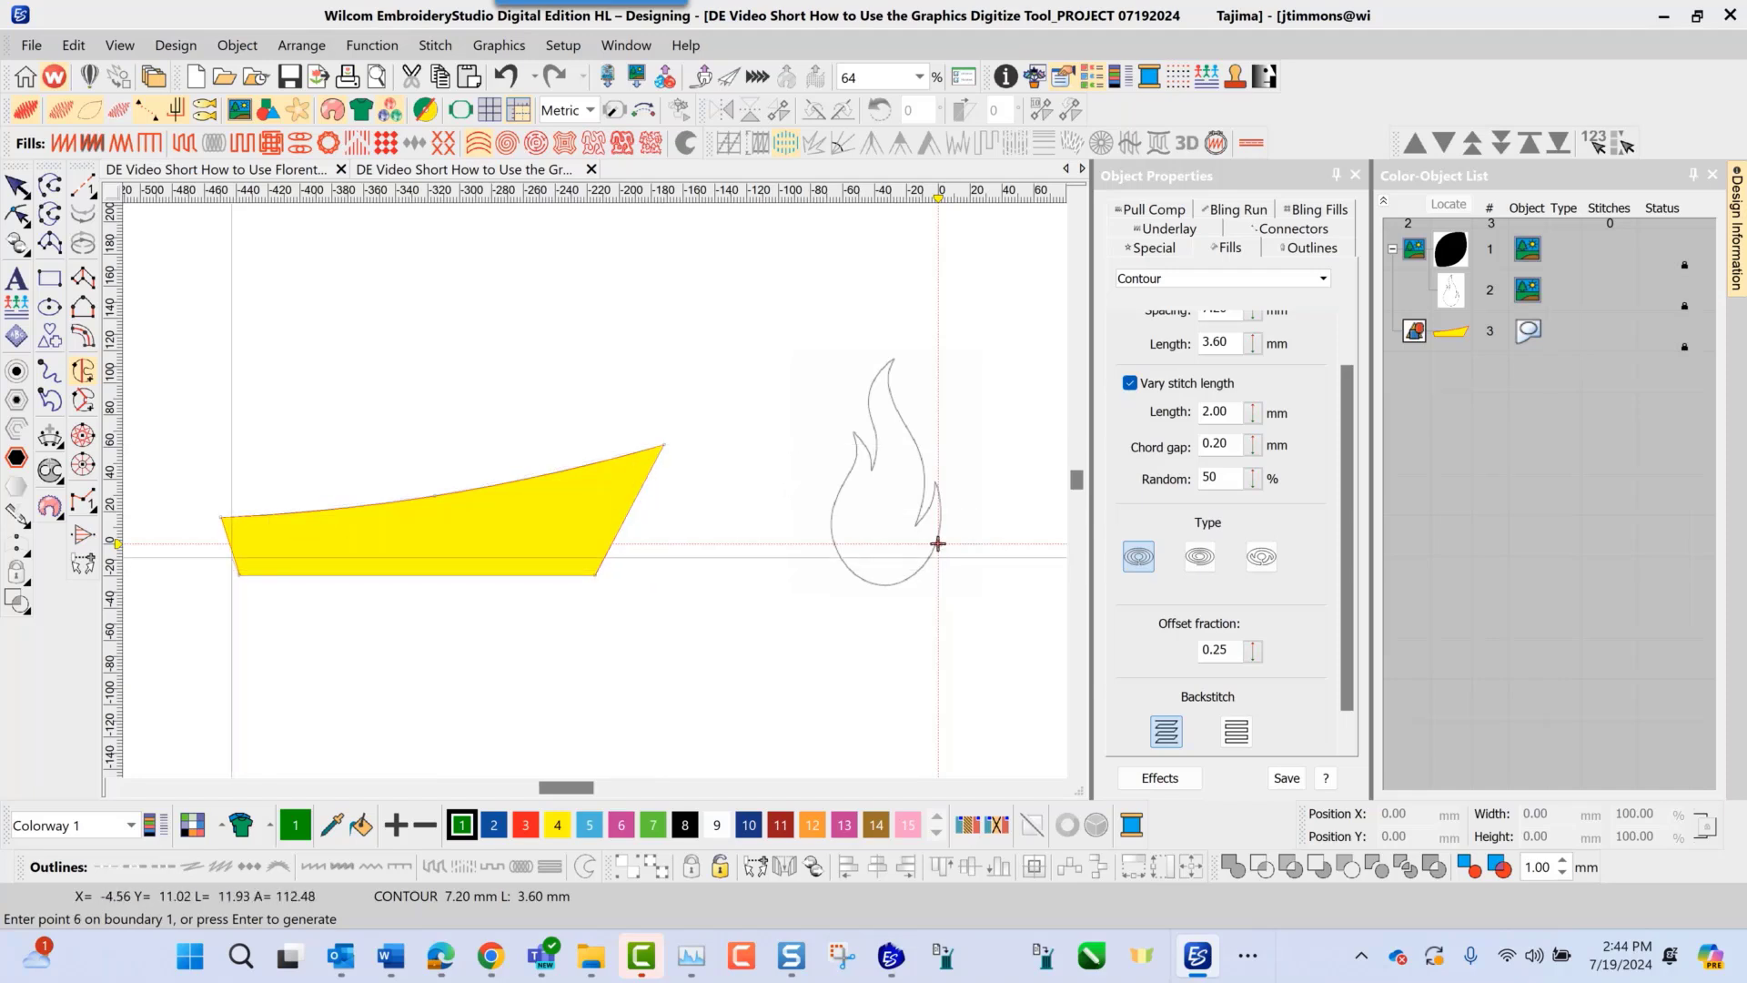
{"action": "key", "text": "Return"}
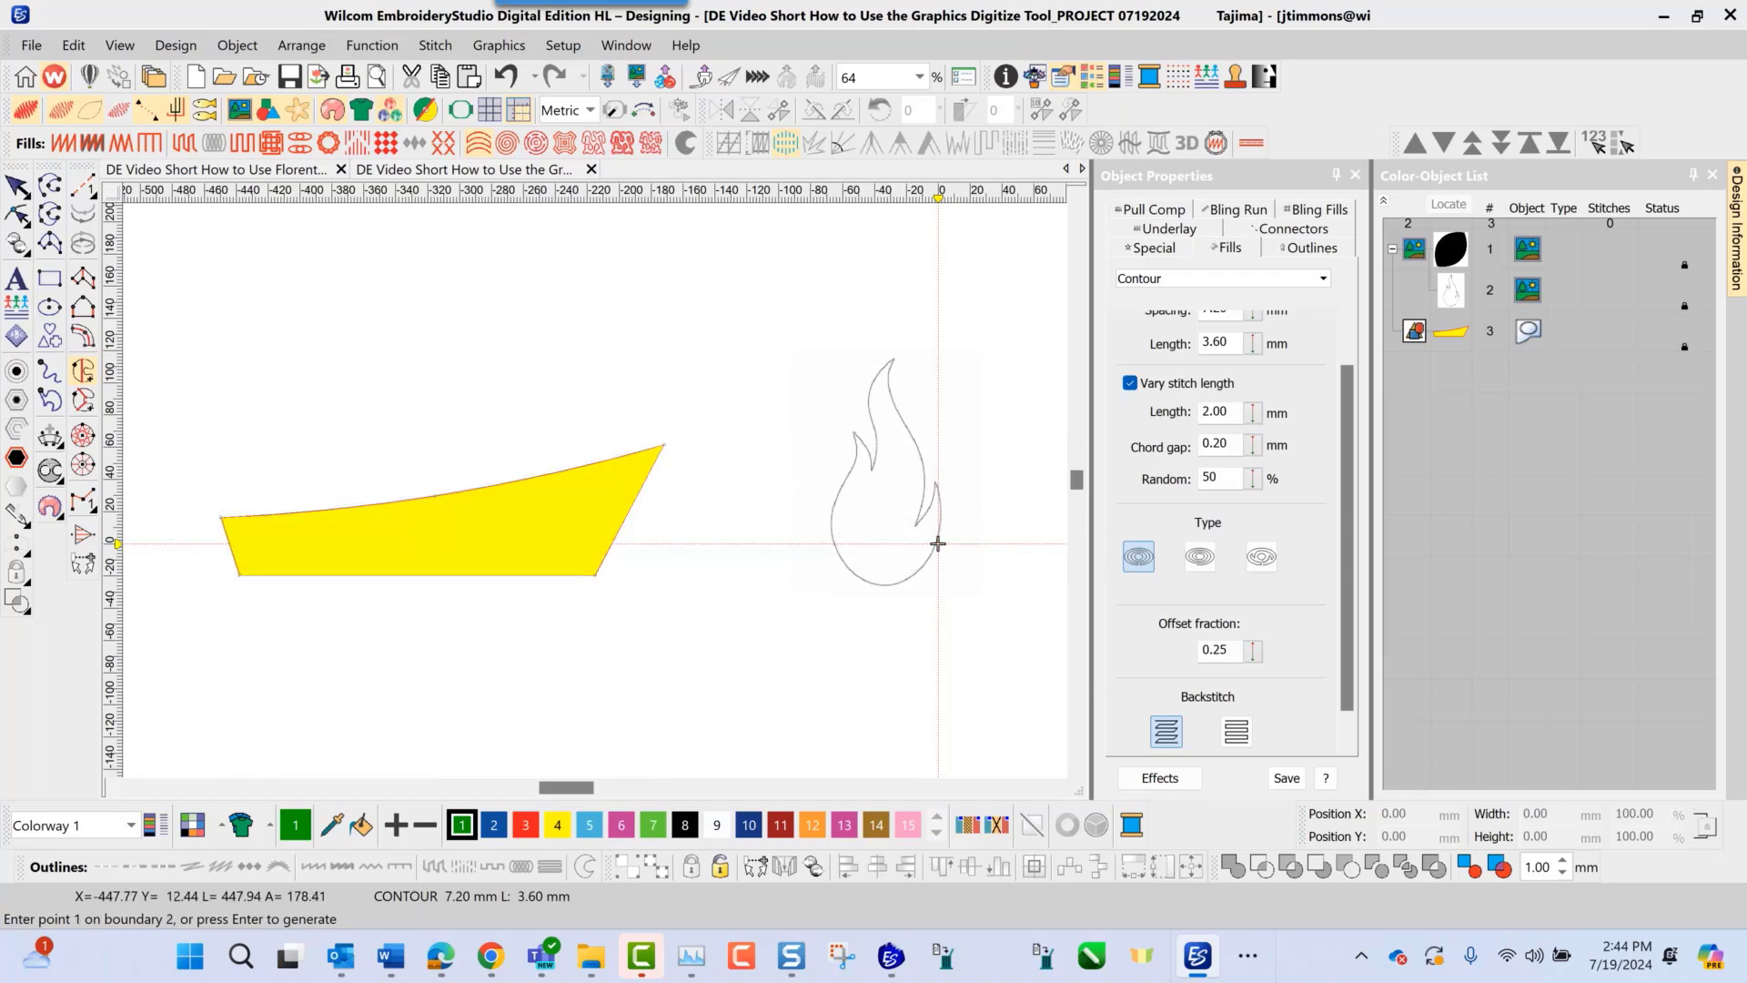
{"action": "key", "text": "Return"}
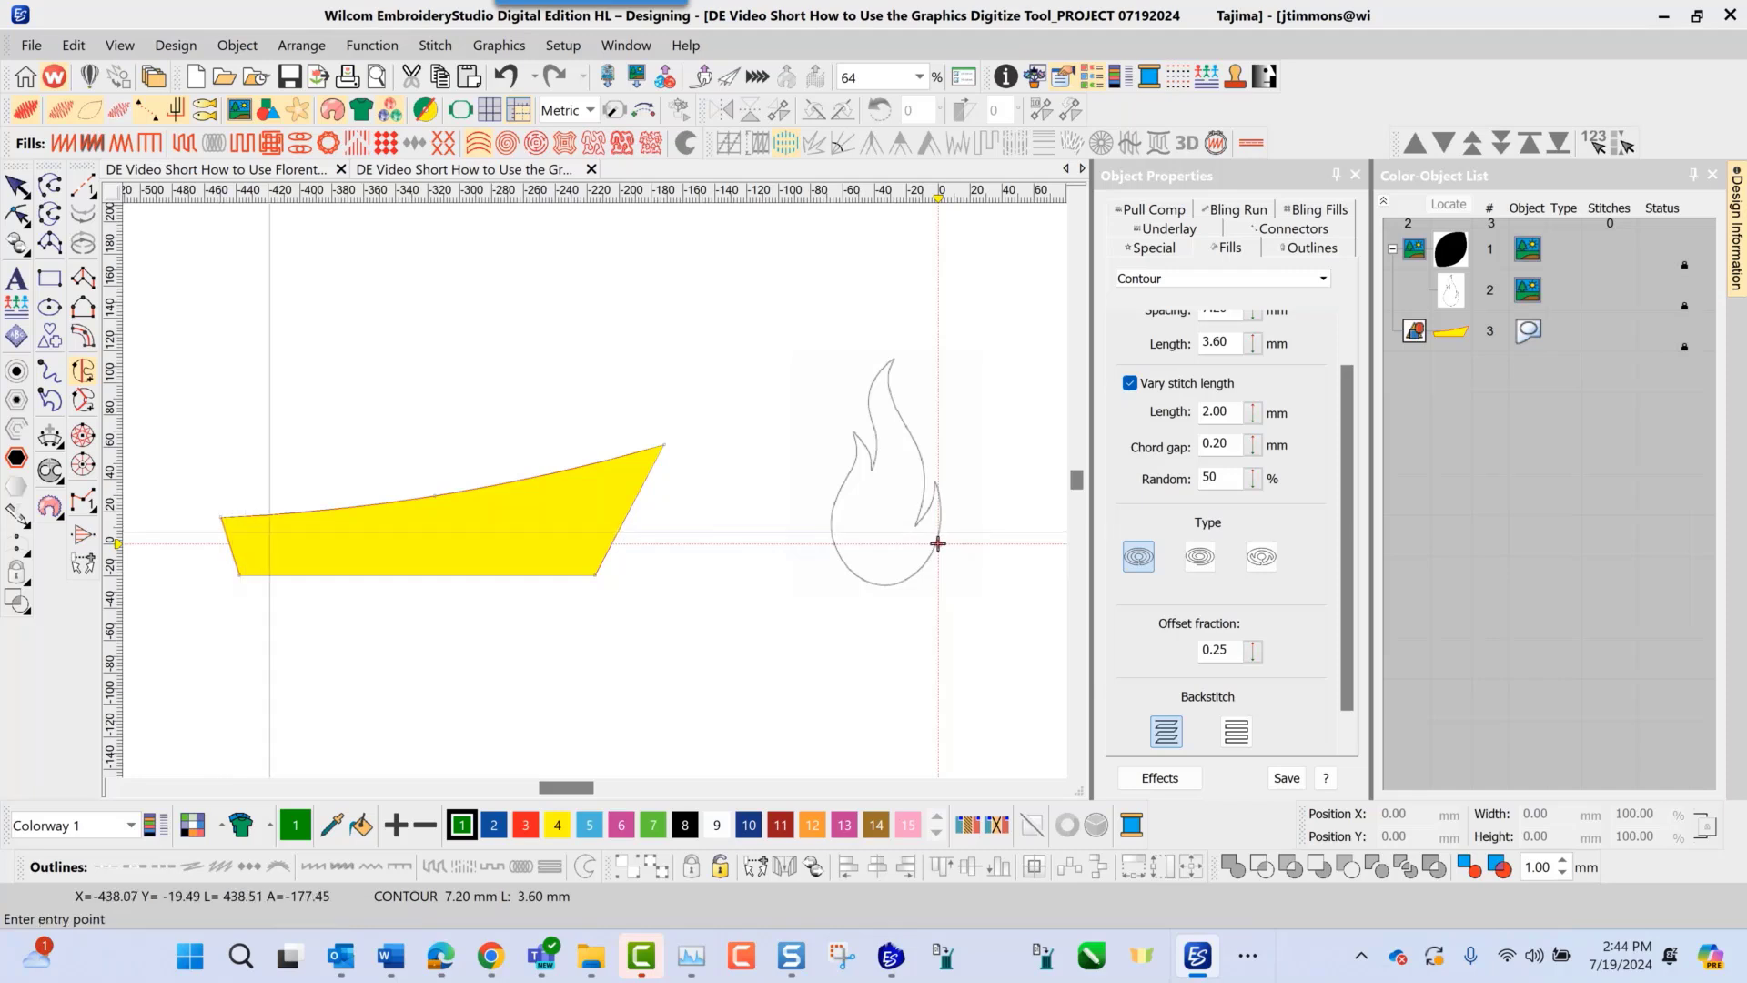
Step: Set the entry at the top-left corner and the exit at the lower-right, giving 2151 contour stitches
{"action": "left_click", "coordinate": [221, 519]}
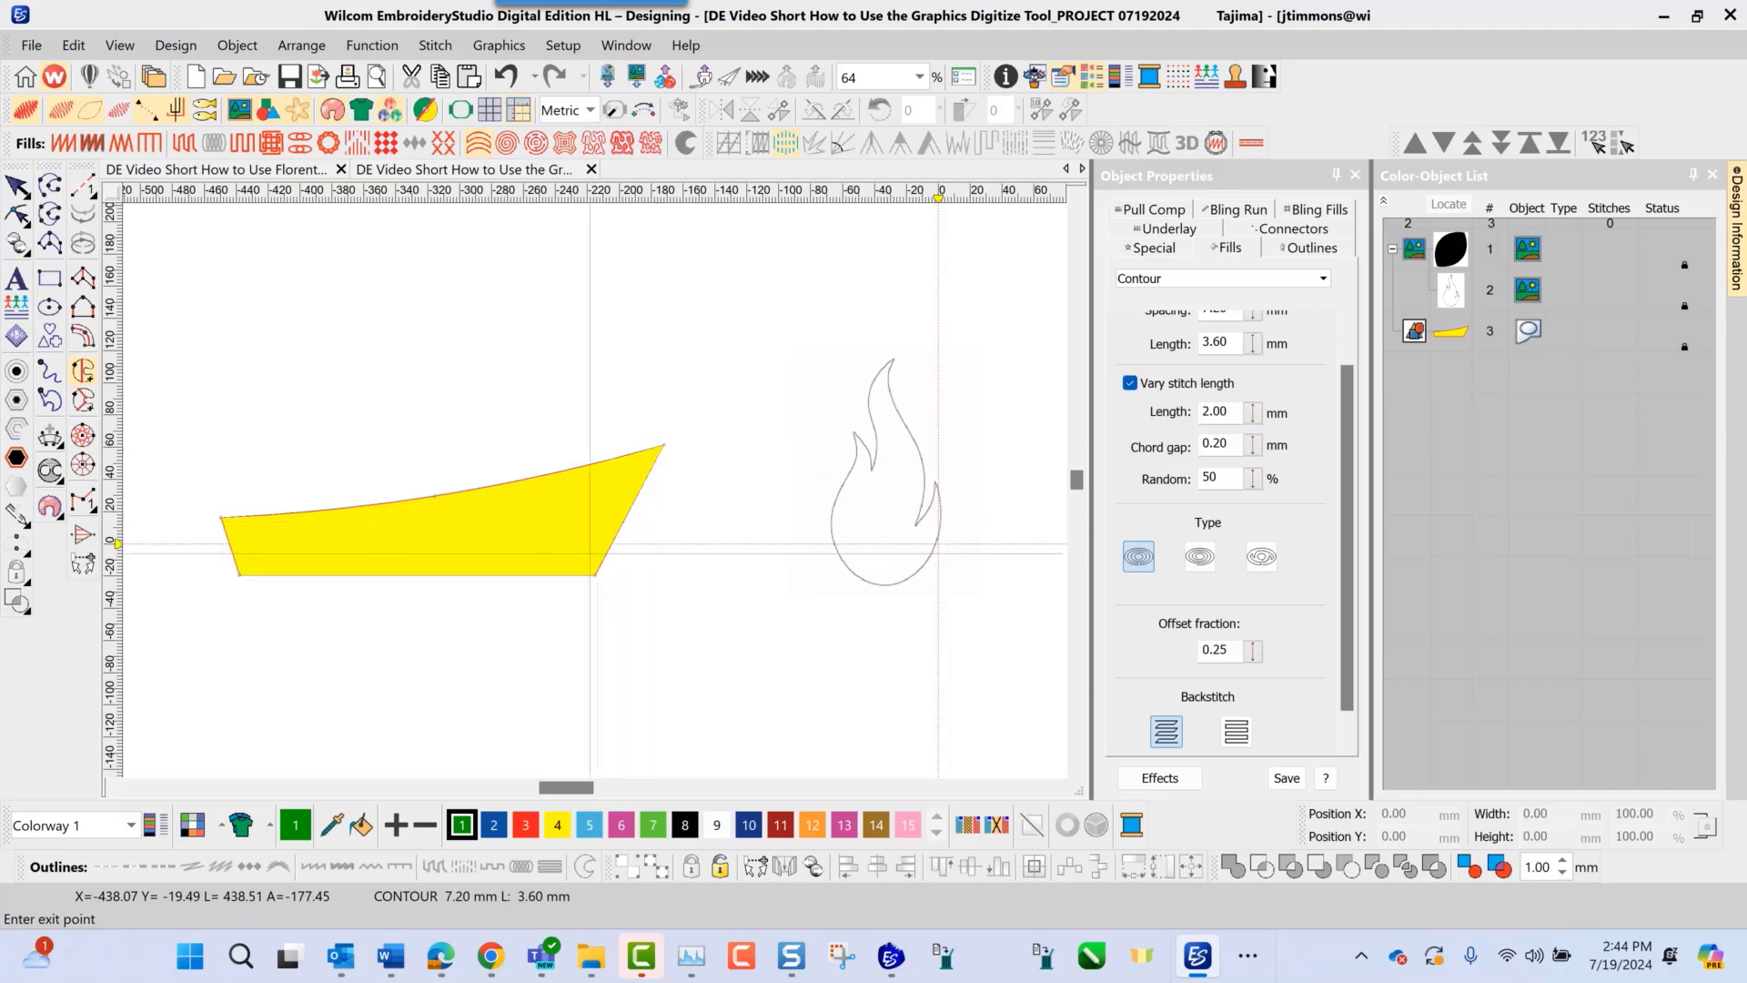
{"action": "left_click", "coordinate": [597, 571]}
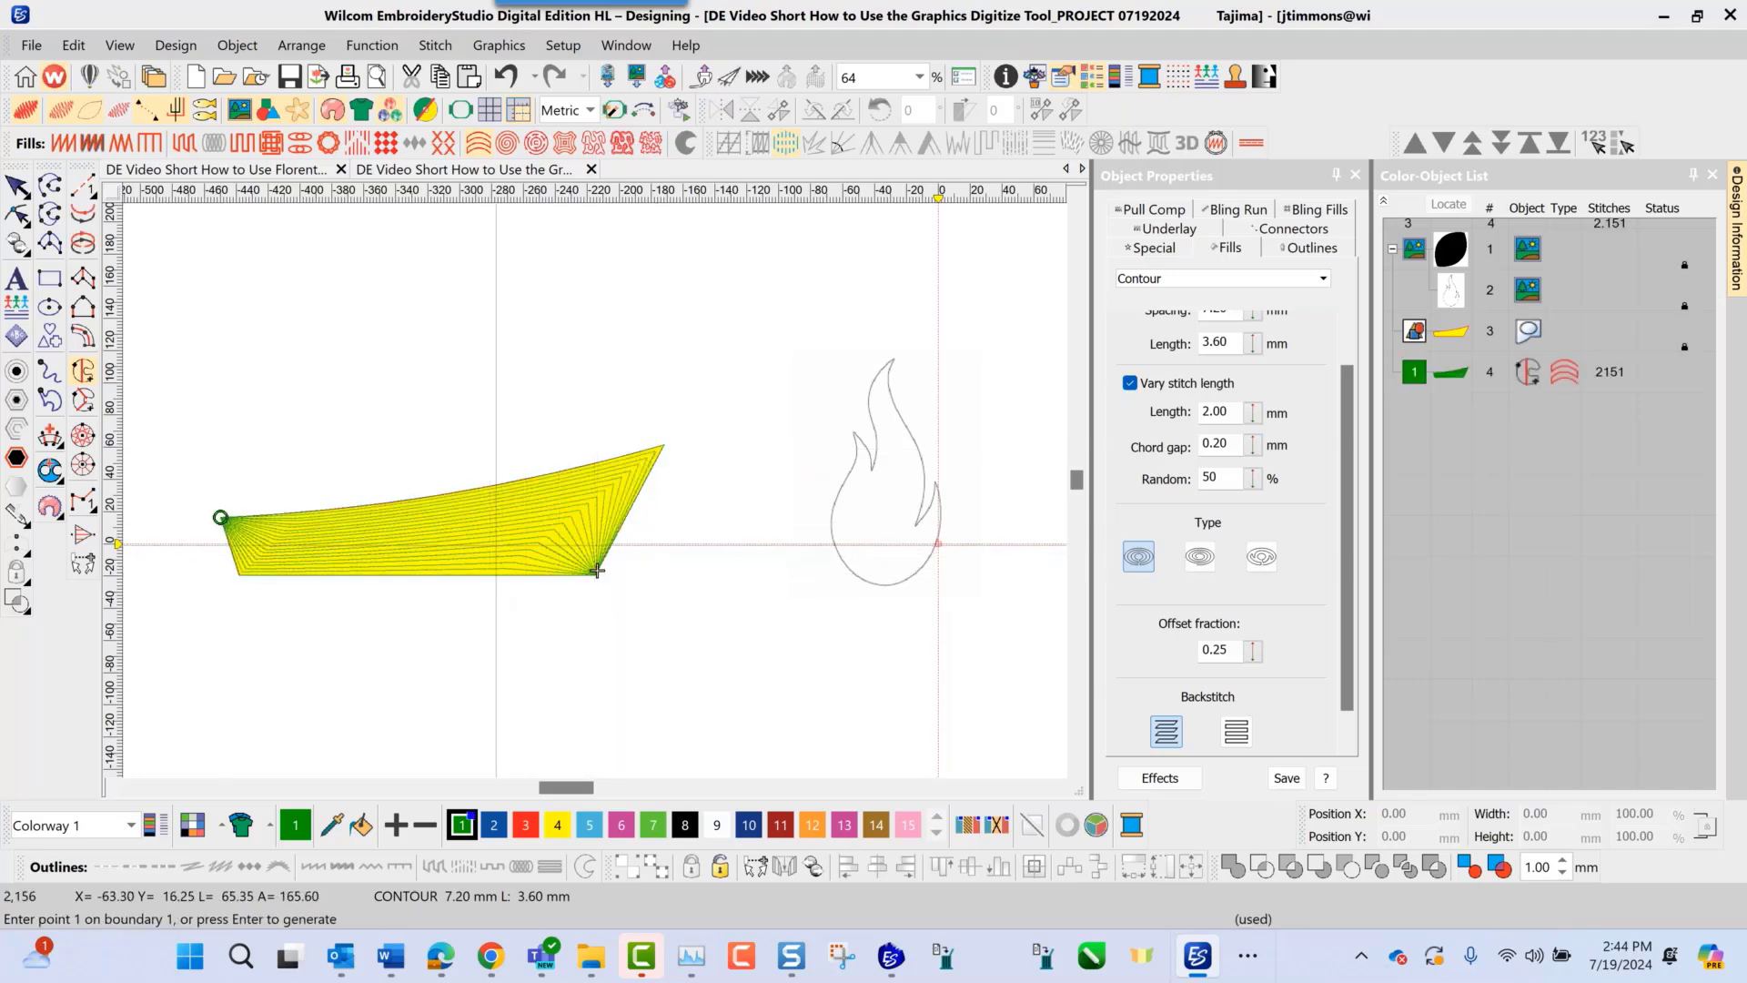
{"action": "scroll", "coordinate": [765, 531], "scroll_direction": "up", "scroll_amount": 2}
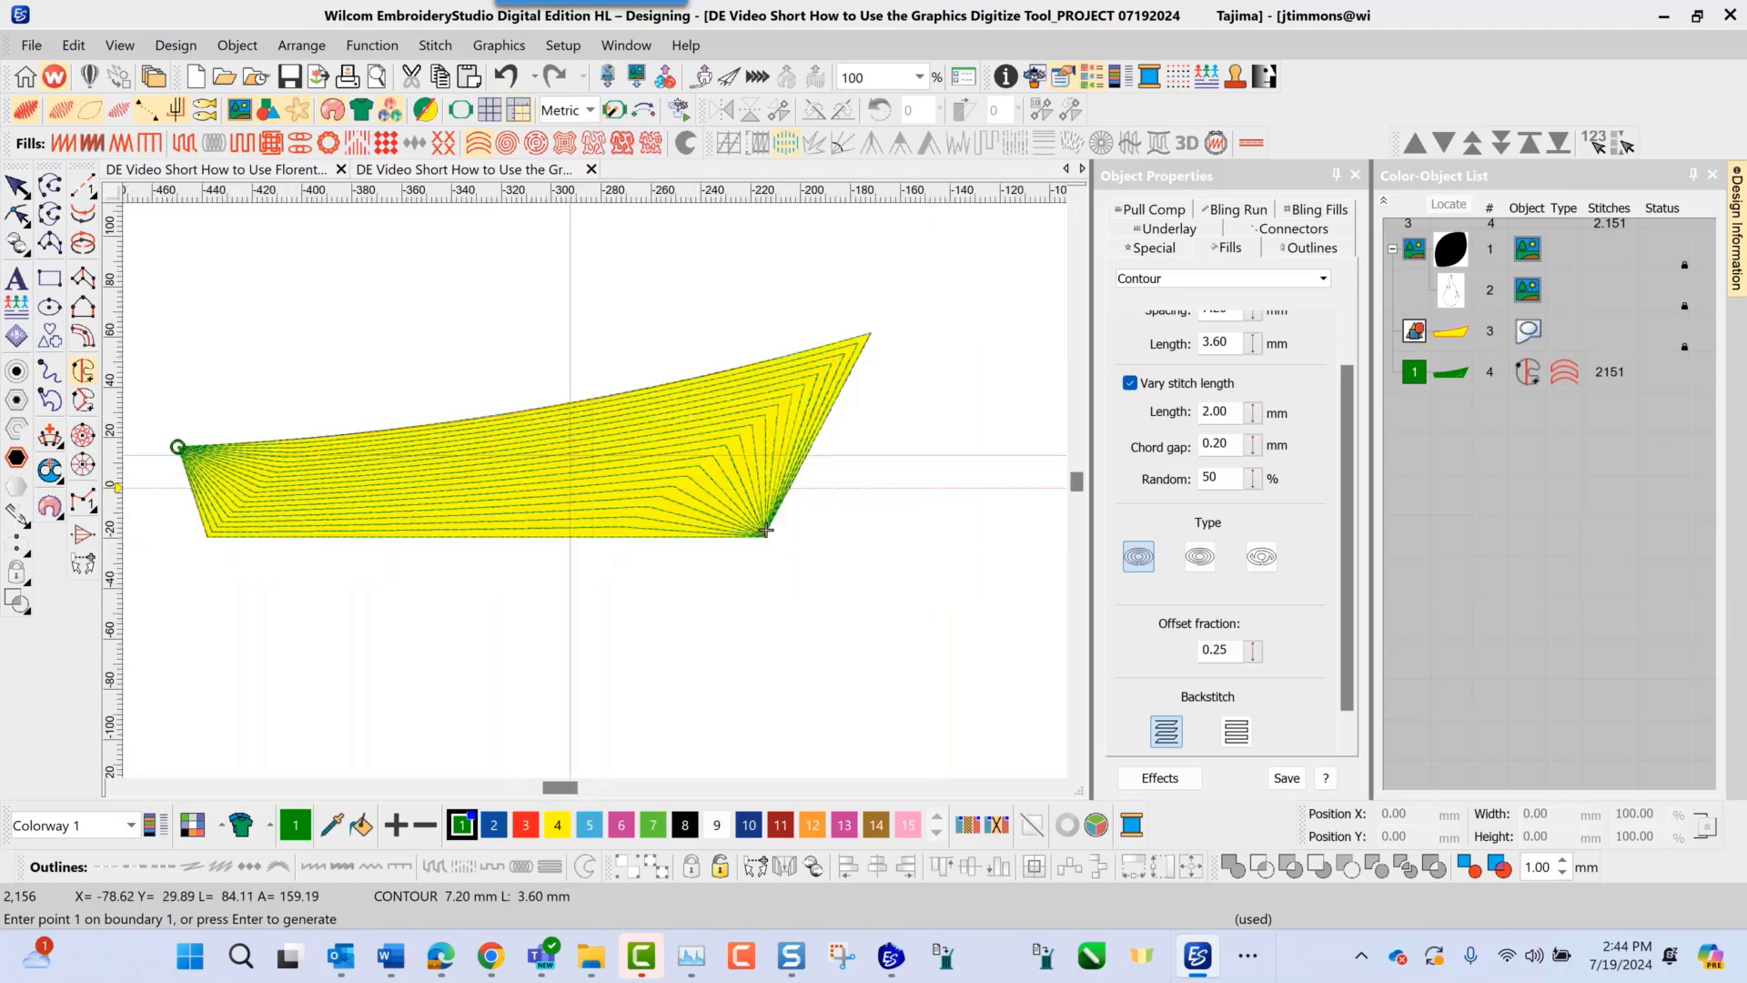
{"action": "scroll", "coordinate": [801, 557], "scroll_direction": "up", "scroll_amount": 2}
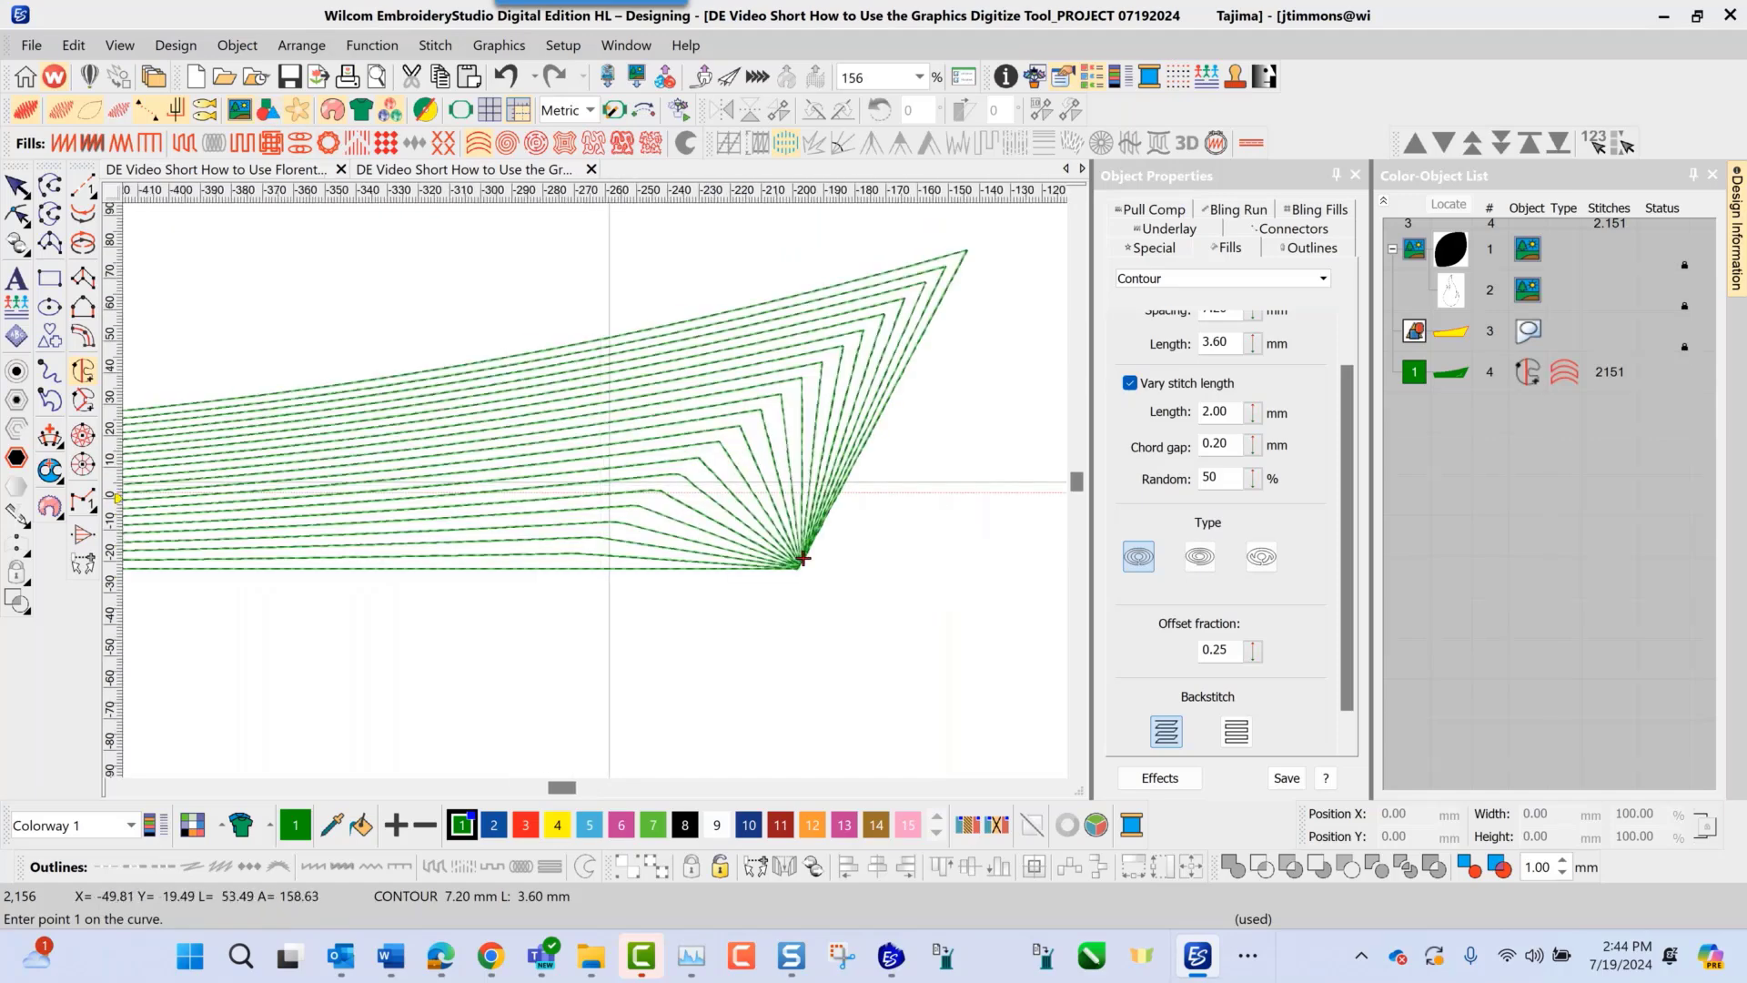
{"action": "scroll", "coordinate": [803, 558], "scroll_direction": "down", "scroll_amount": 2}
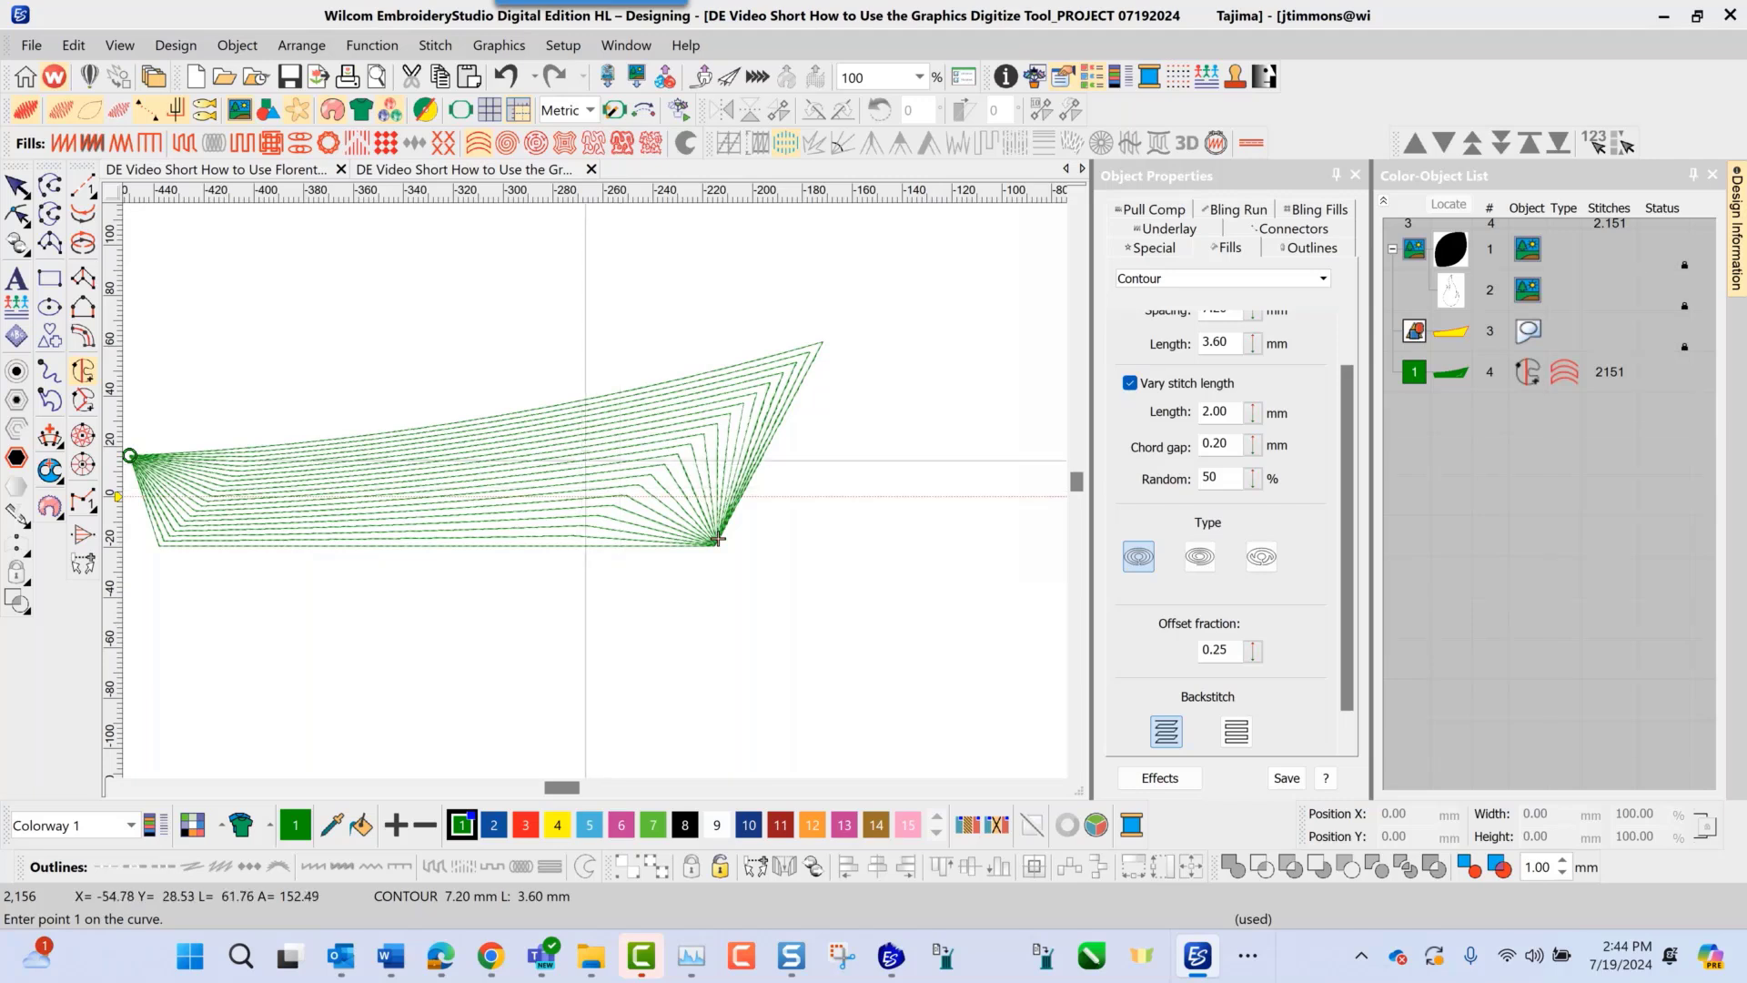
{"action": "key", "text": "Escape"}
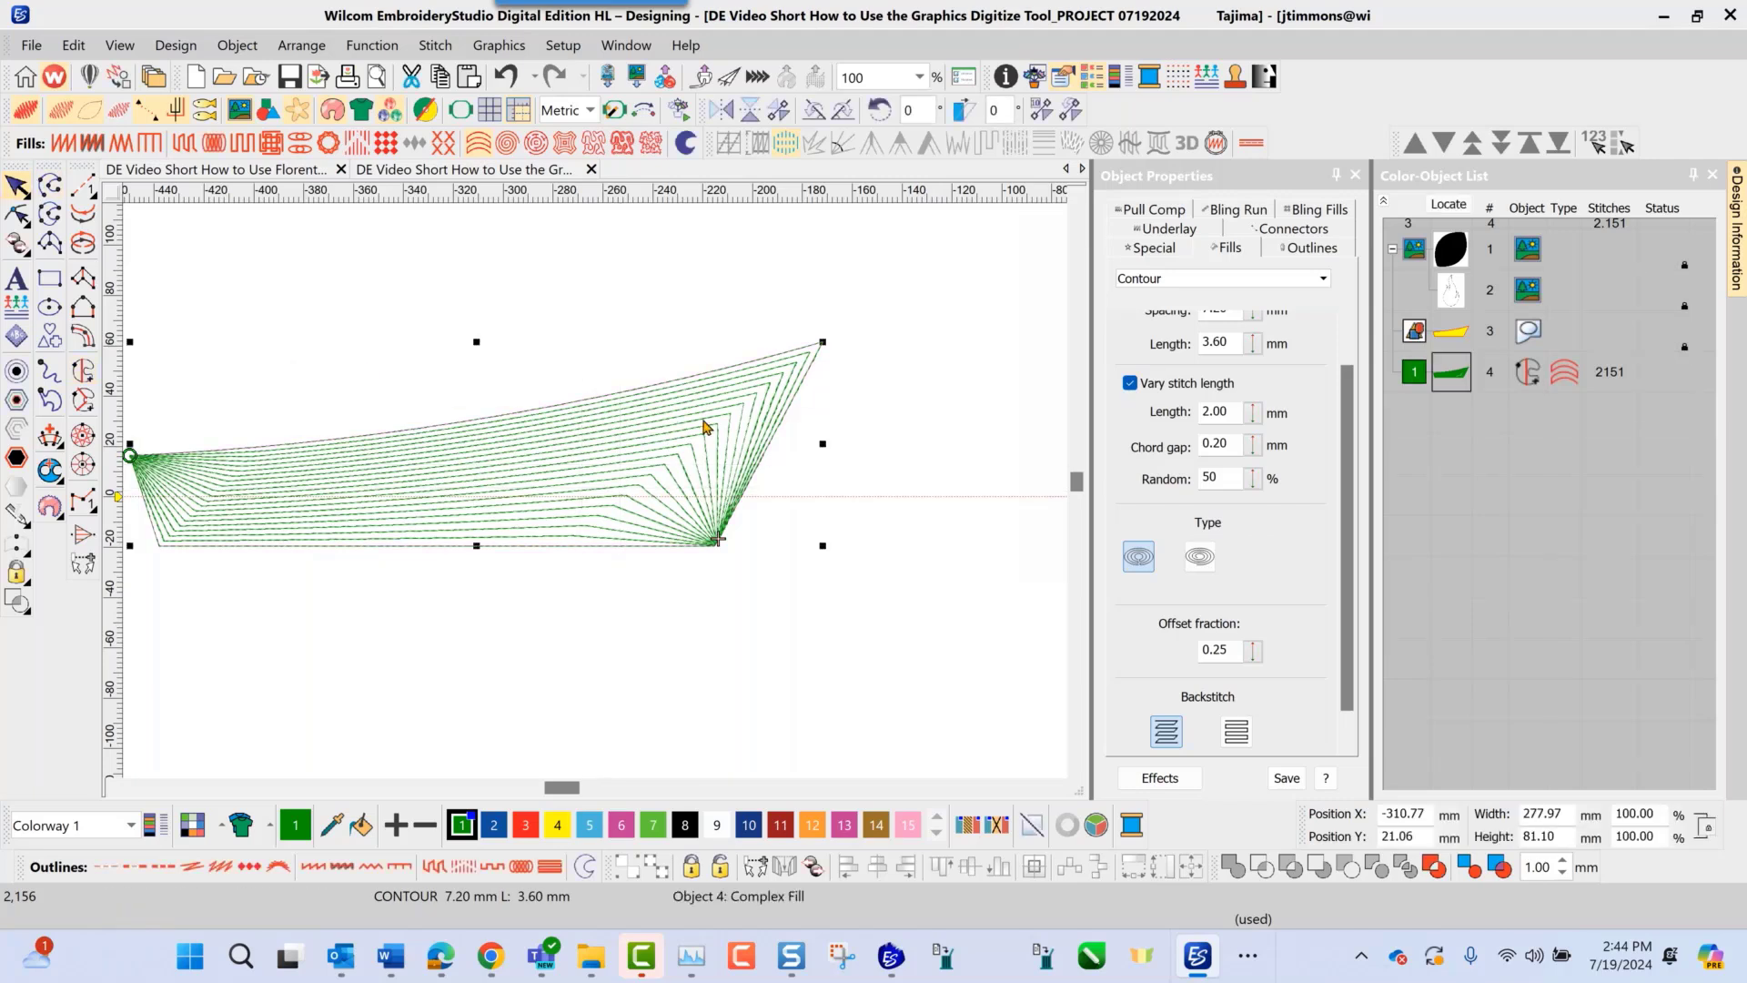
Step: Enter 5 in the boat's Fills Spacing field, raising object 4 to 2969 stitches
{"action": "scroll", "coordinate": [1339, 464], "scroll_direction": "up", "scroll_amount": 1}
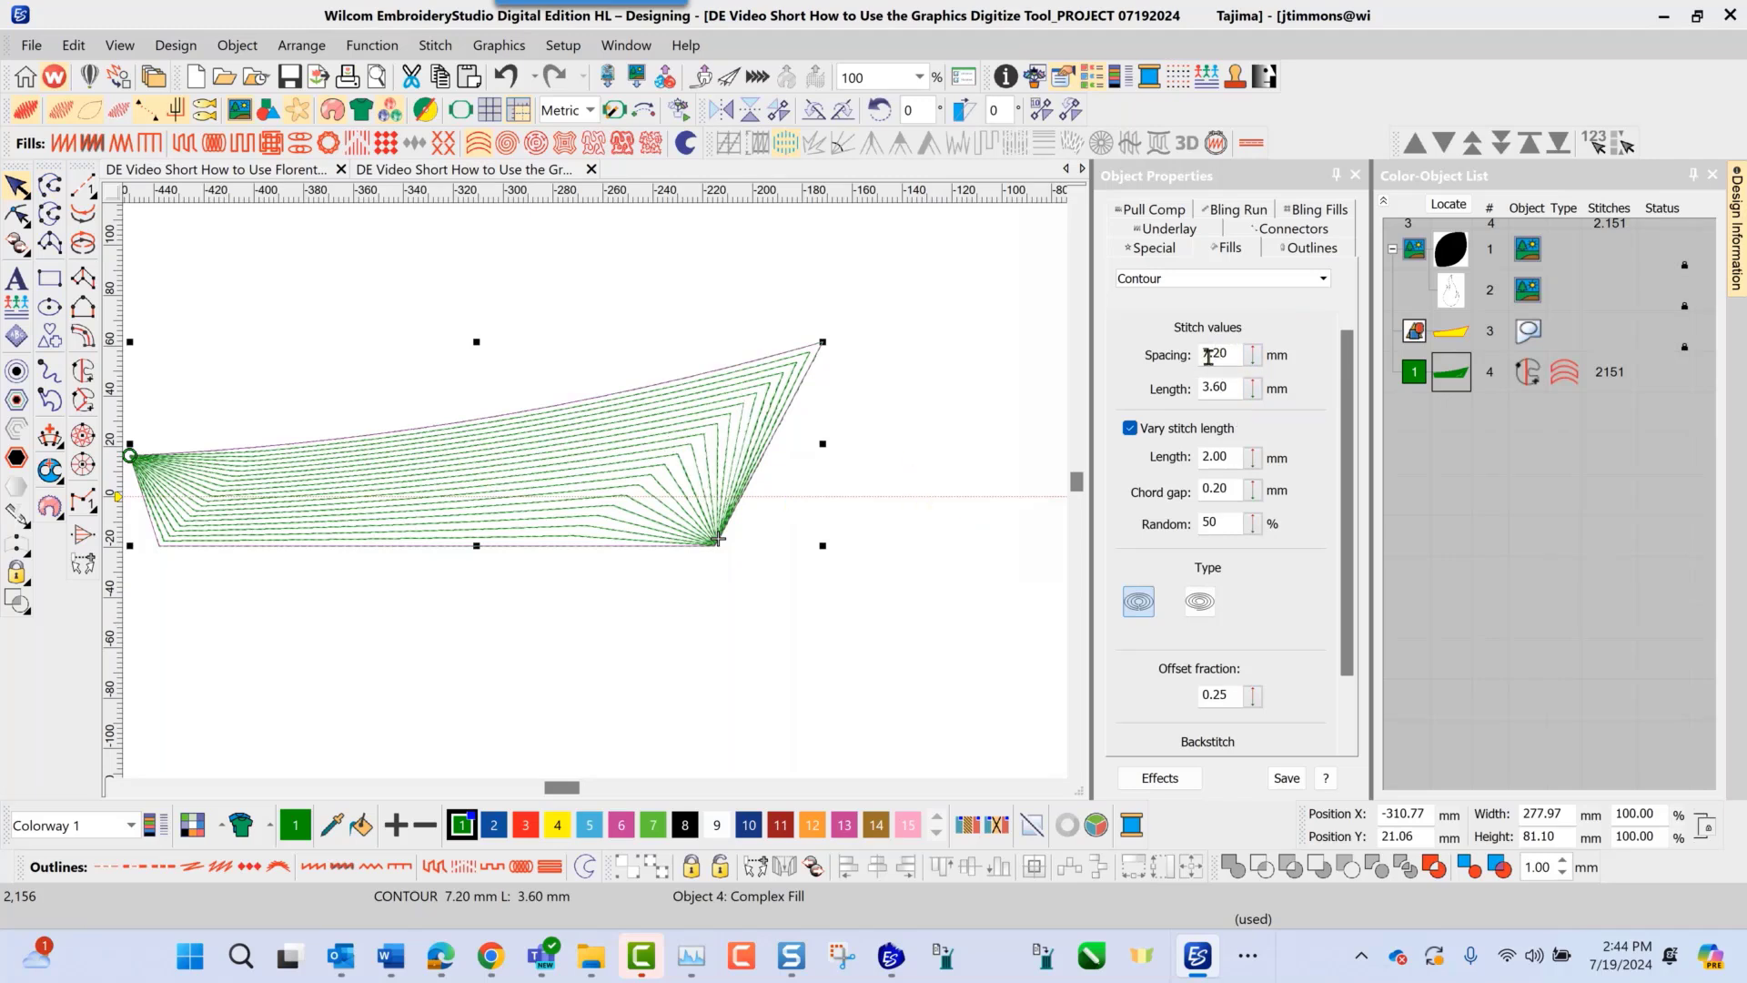
{"action": "left_click_drag", "start_coordinate": [1229, 354], "coordinate": [1151, 349]}
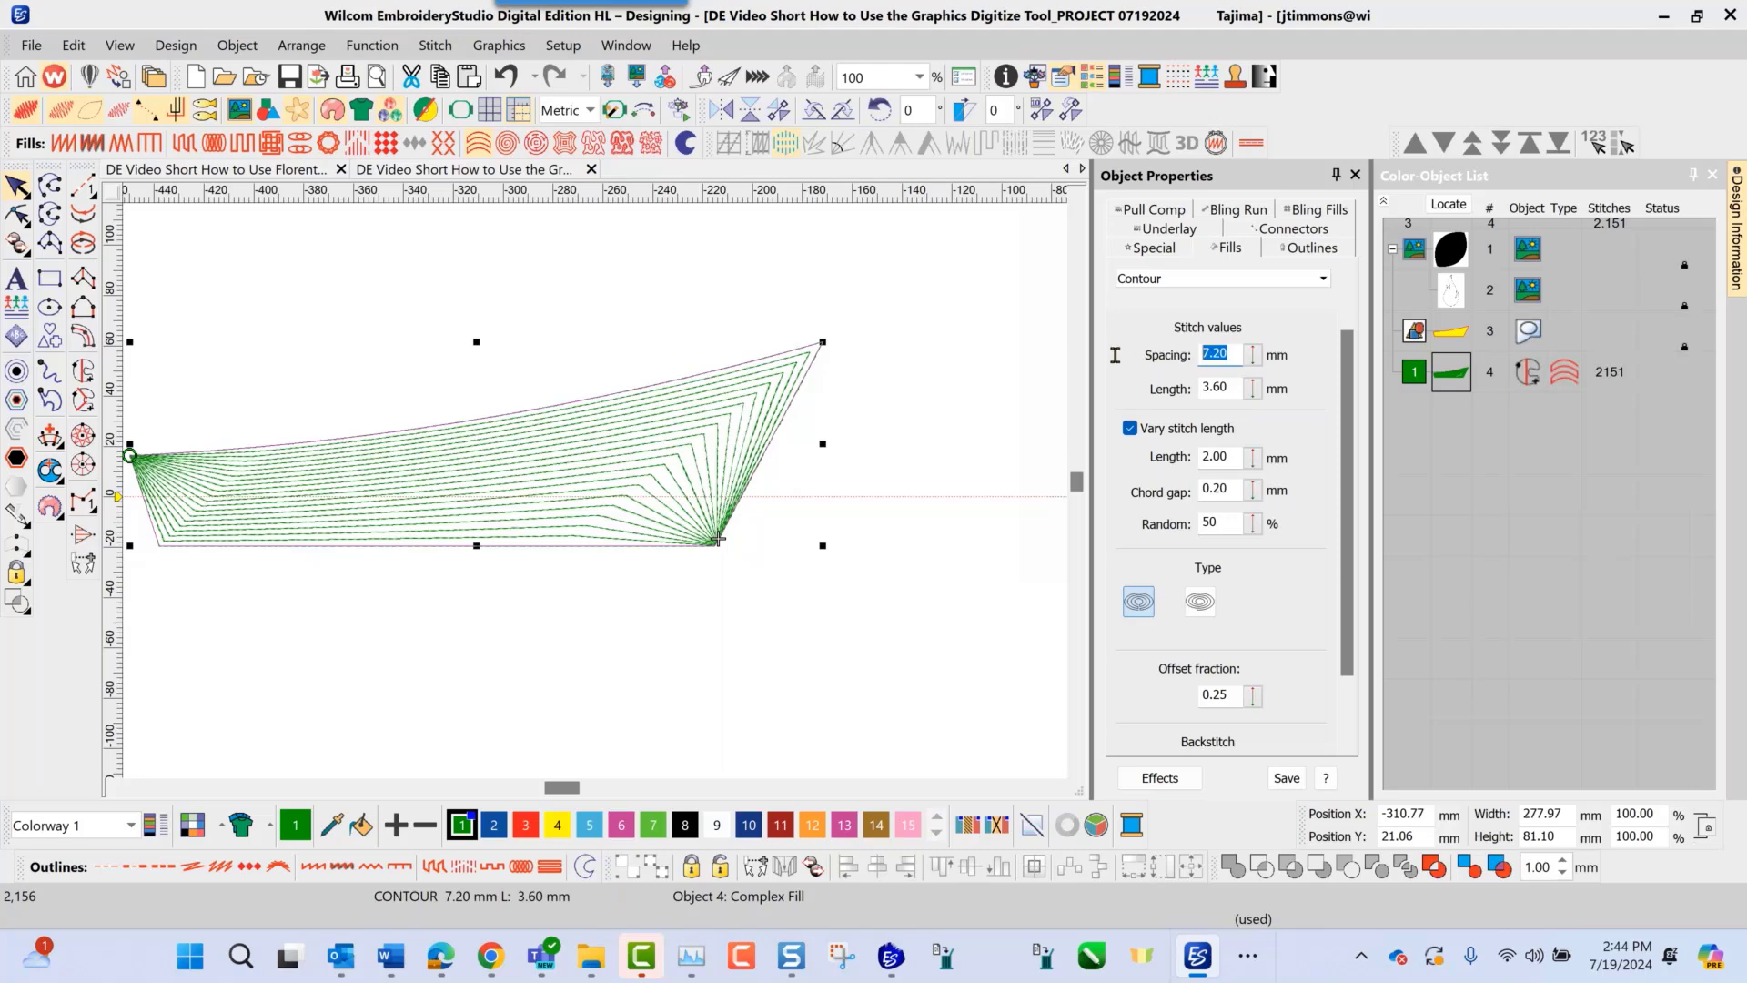
{"action": "type", "text": "5"}
{"action": "key", "text": "Return"}
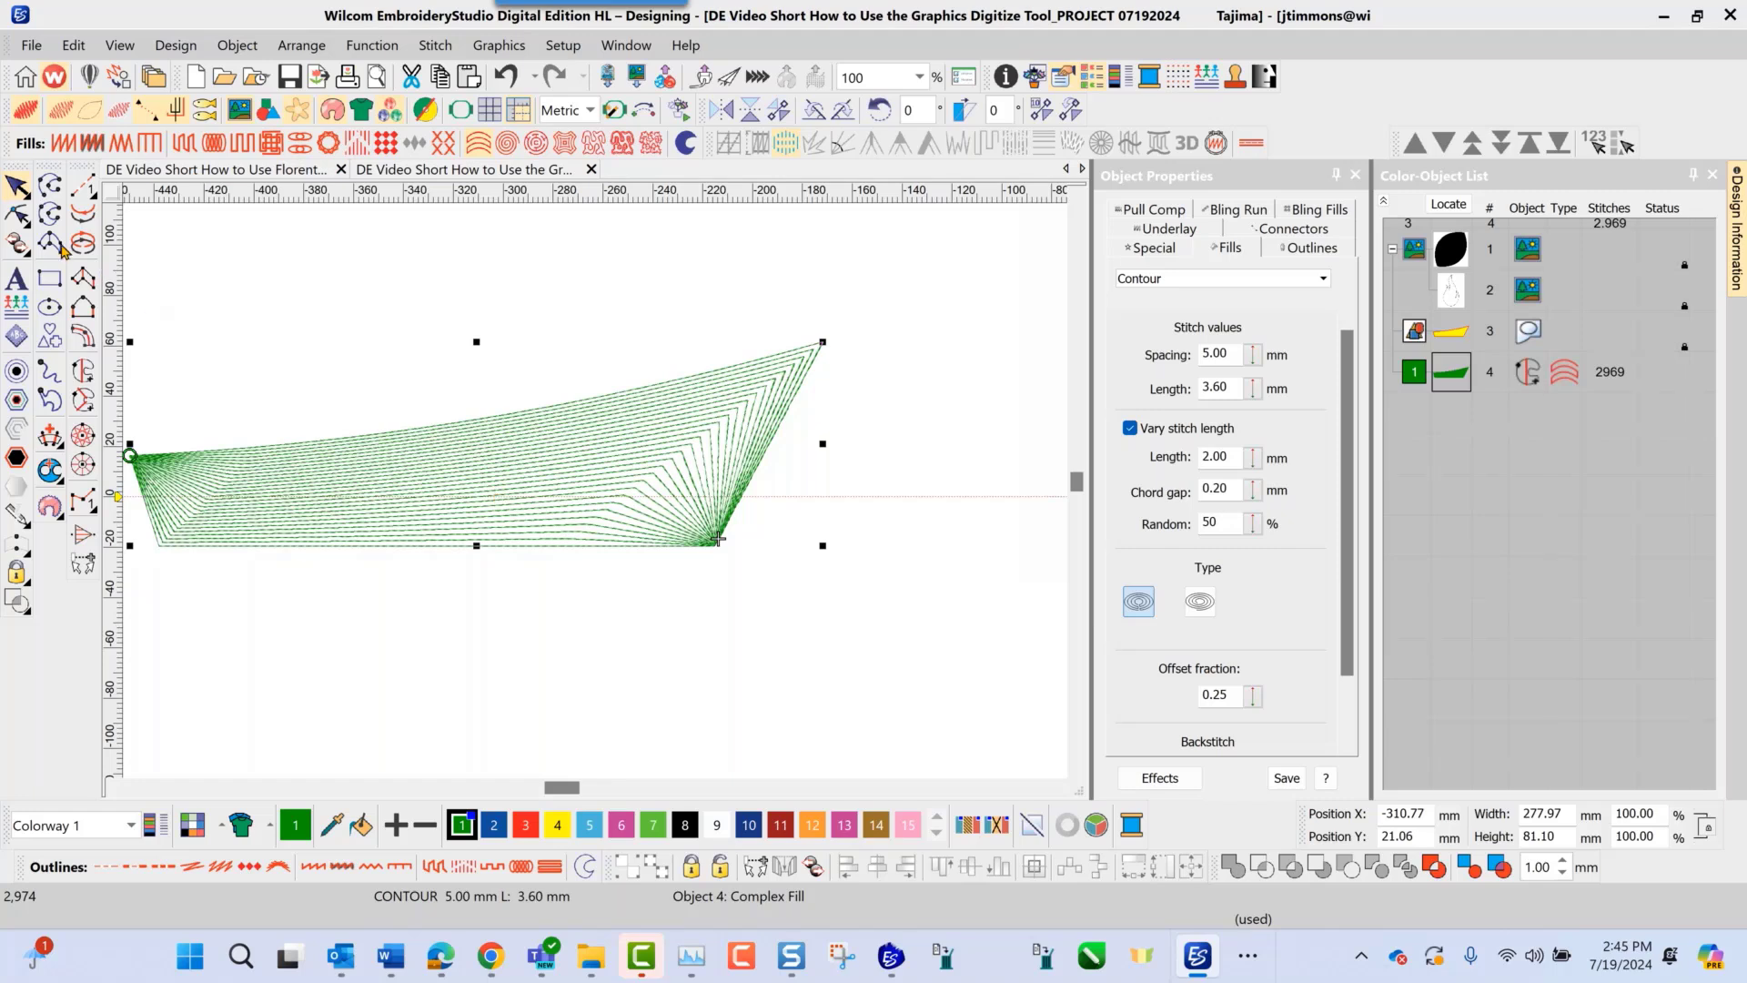
Step: Reshape the boat fill: pivot the stitch angle to 18° then about 136°, and move the start point to the lower-left
{"action": "left_click", "coordinate": [17, 214]}
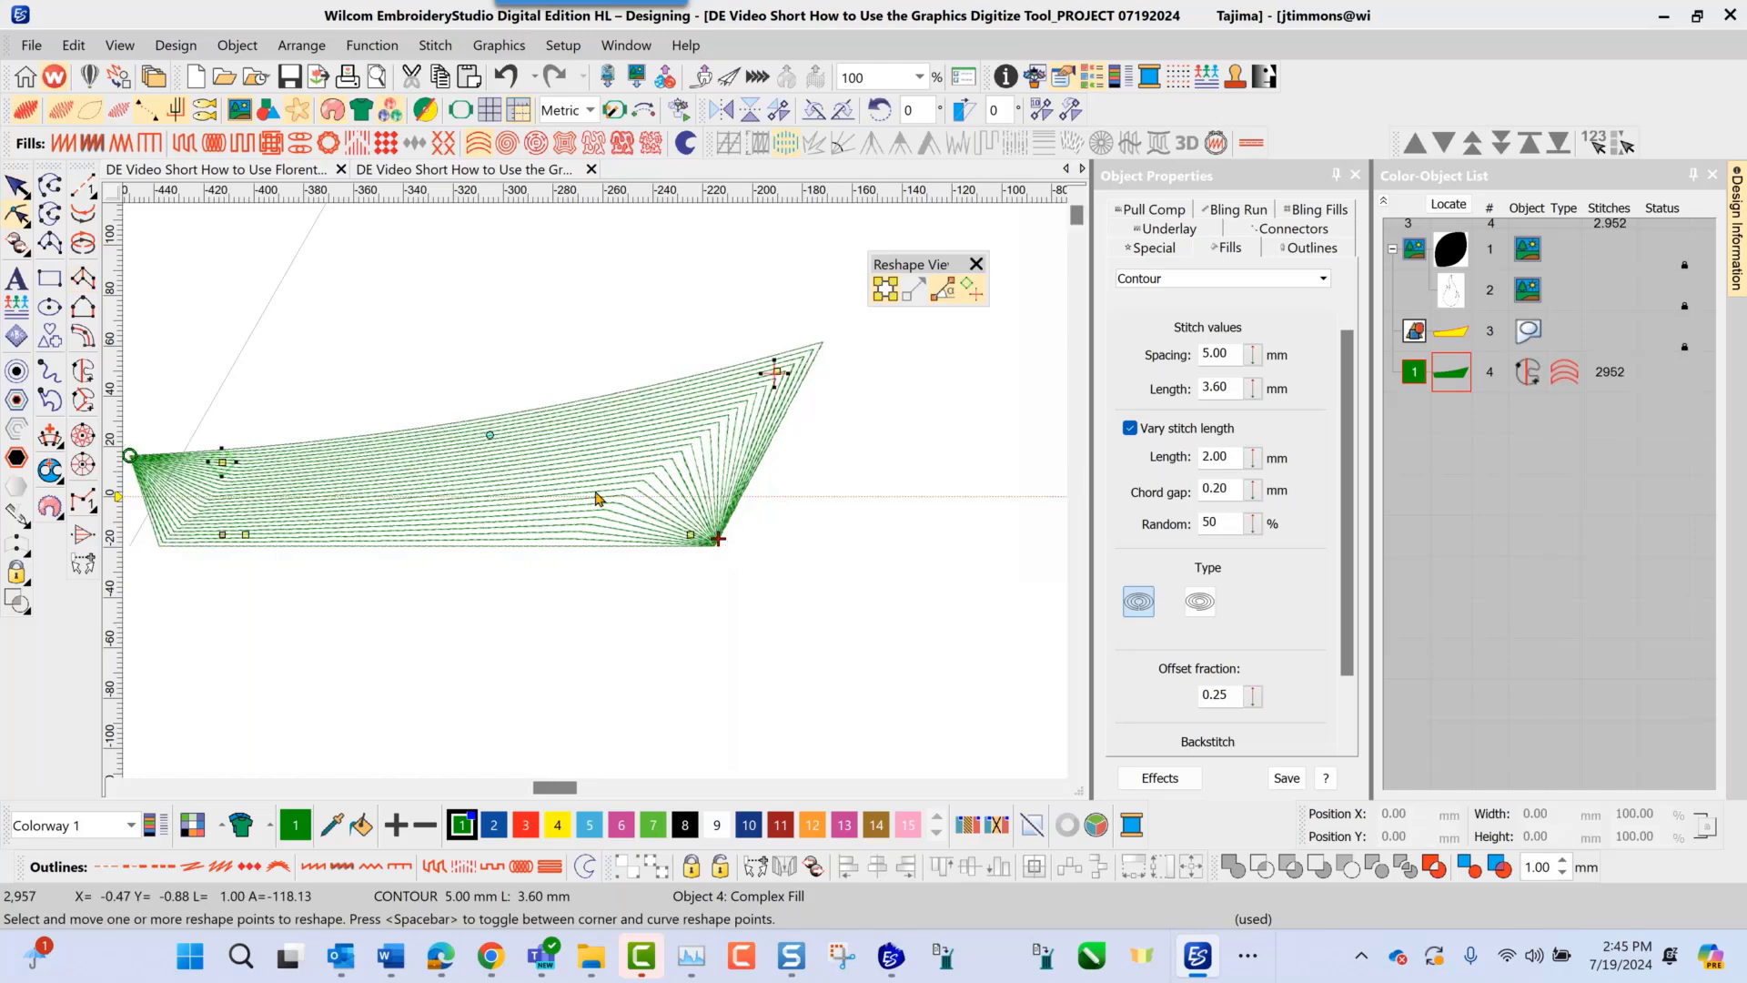
{"action": "scroll", "coordinate": [598, 499], "scroll_direction": "down", "scroll_amount": 2}
{"action": "scroll", "coordinate": [598, 499], "scroll_direction": "down", "scroll_amount": 1}
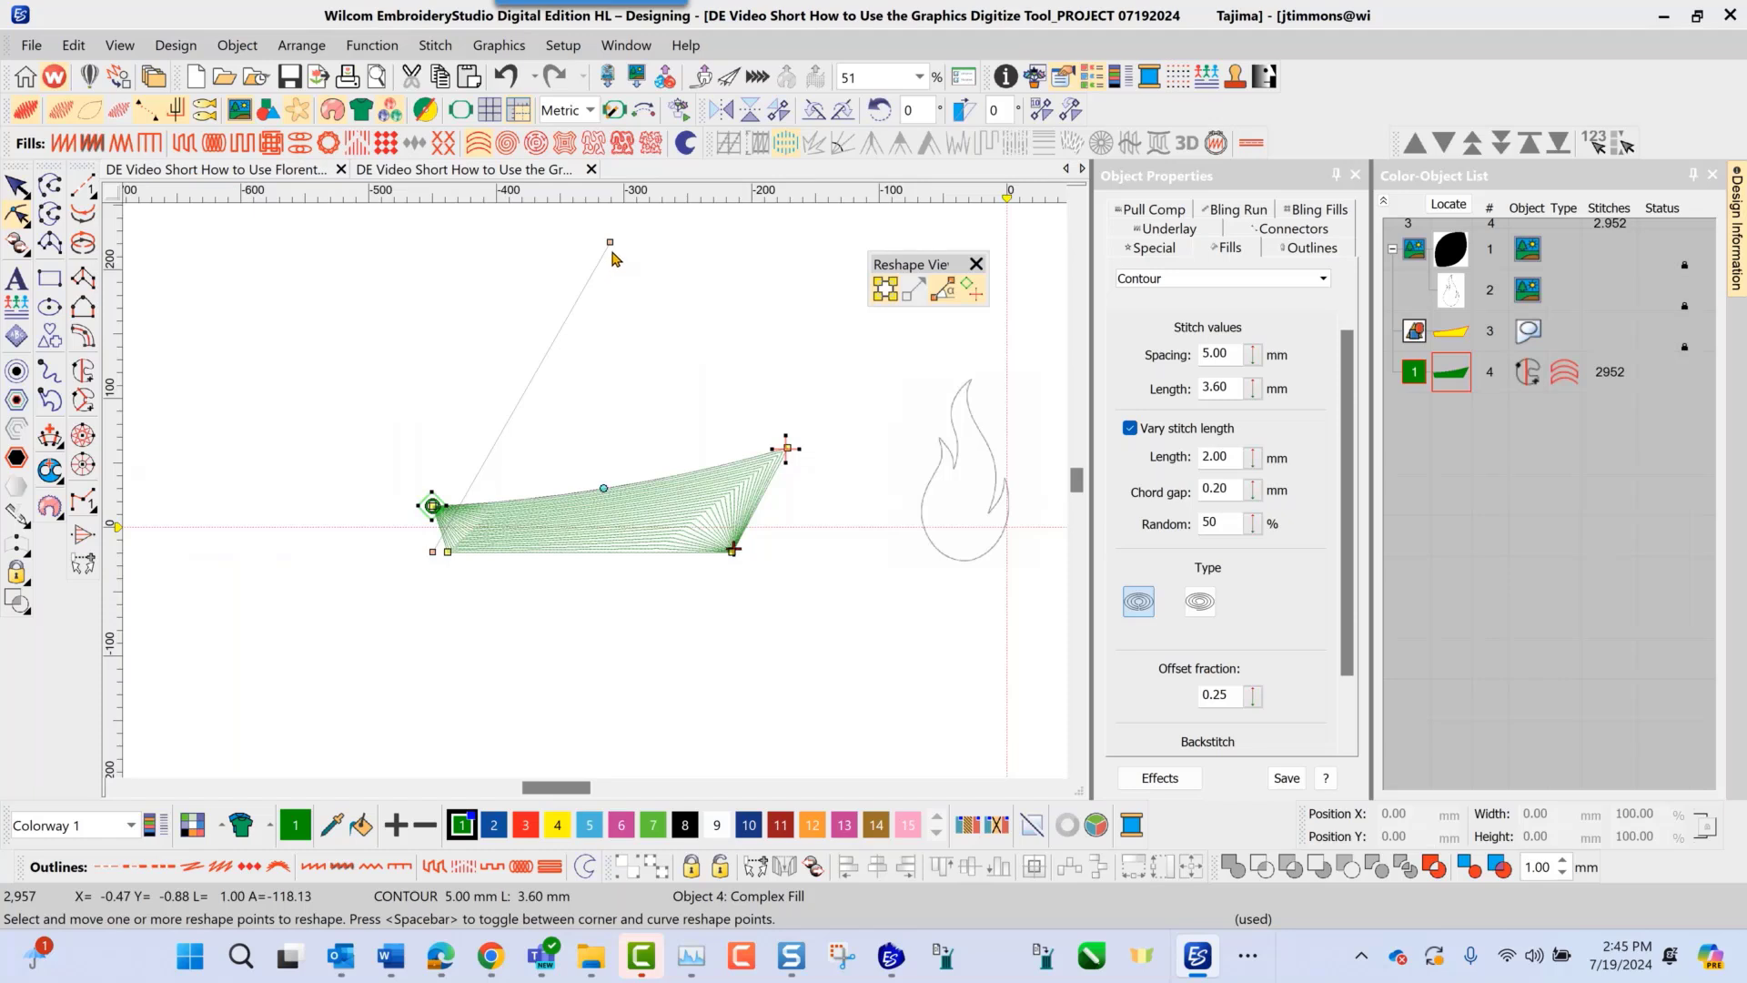
{"action": "left_click_drag", "start_coordinate": [616, 238], "coordinate": [630, 704]}
{"action": "scroll", "coordinate": [719, 557], "scroll_direction": "up", "scroll_amount": 2}
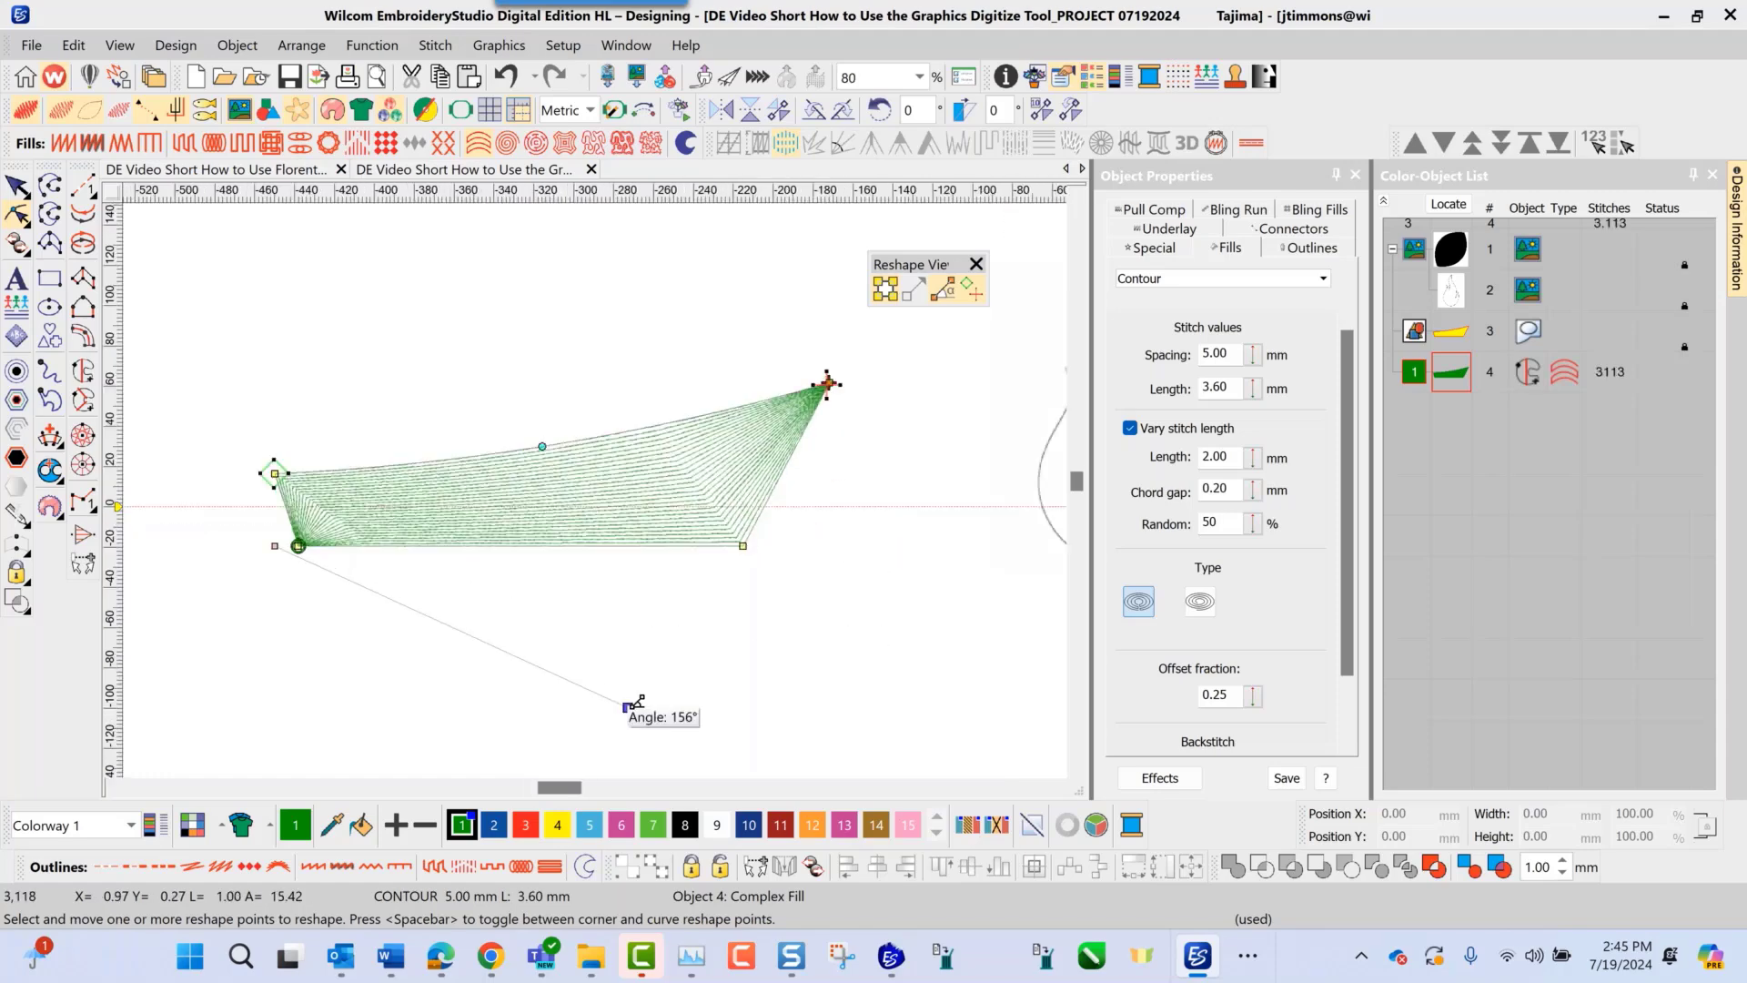
{"action": "left_click_drag", "start_coordinate": [275, 547], "coordinate": [426, 305]}
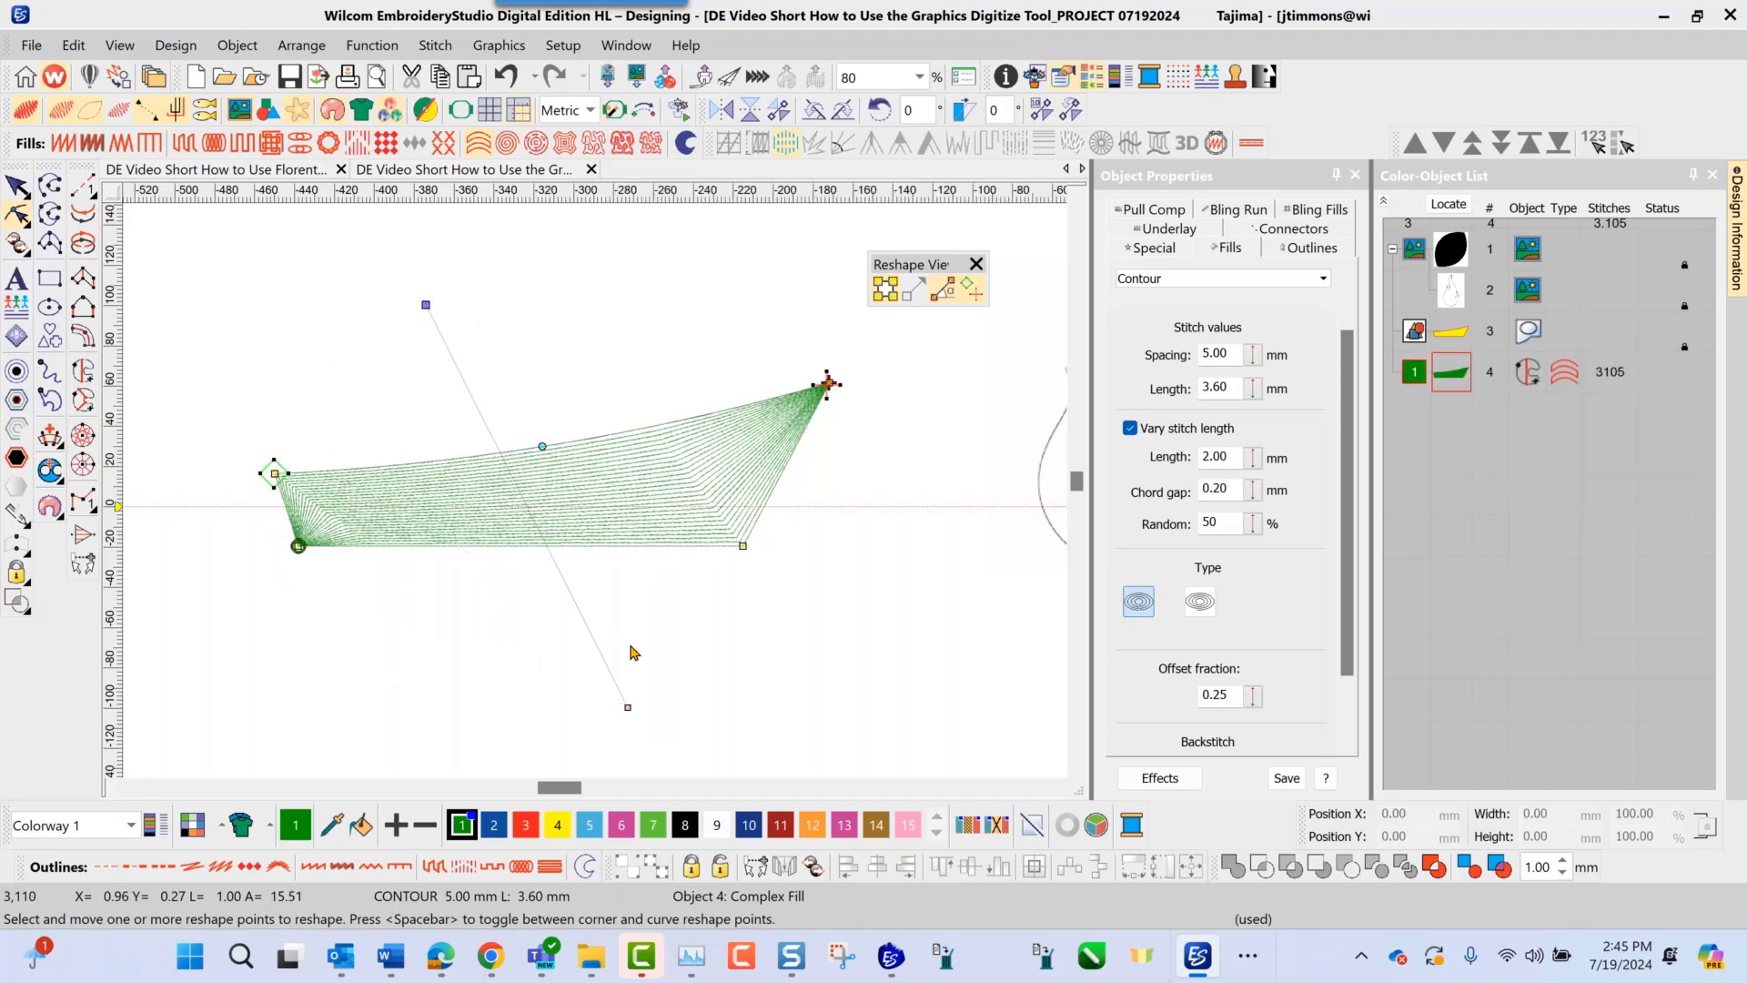
{"action": "left_click_drag", "start_coordinate": [297, 546], "coordinate": [300, 544]}
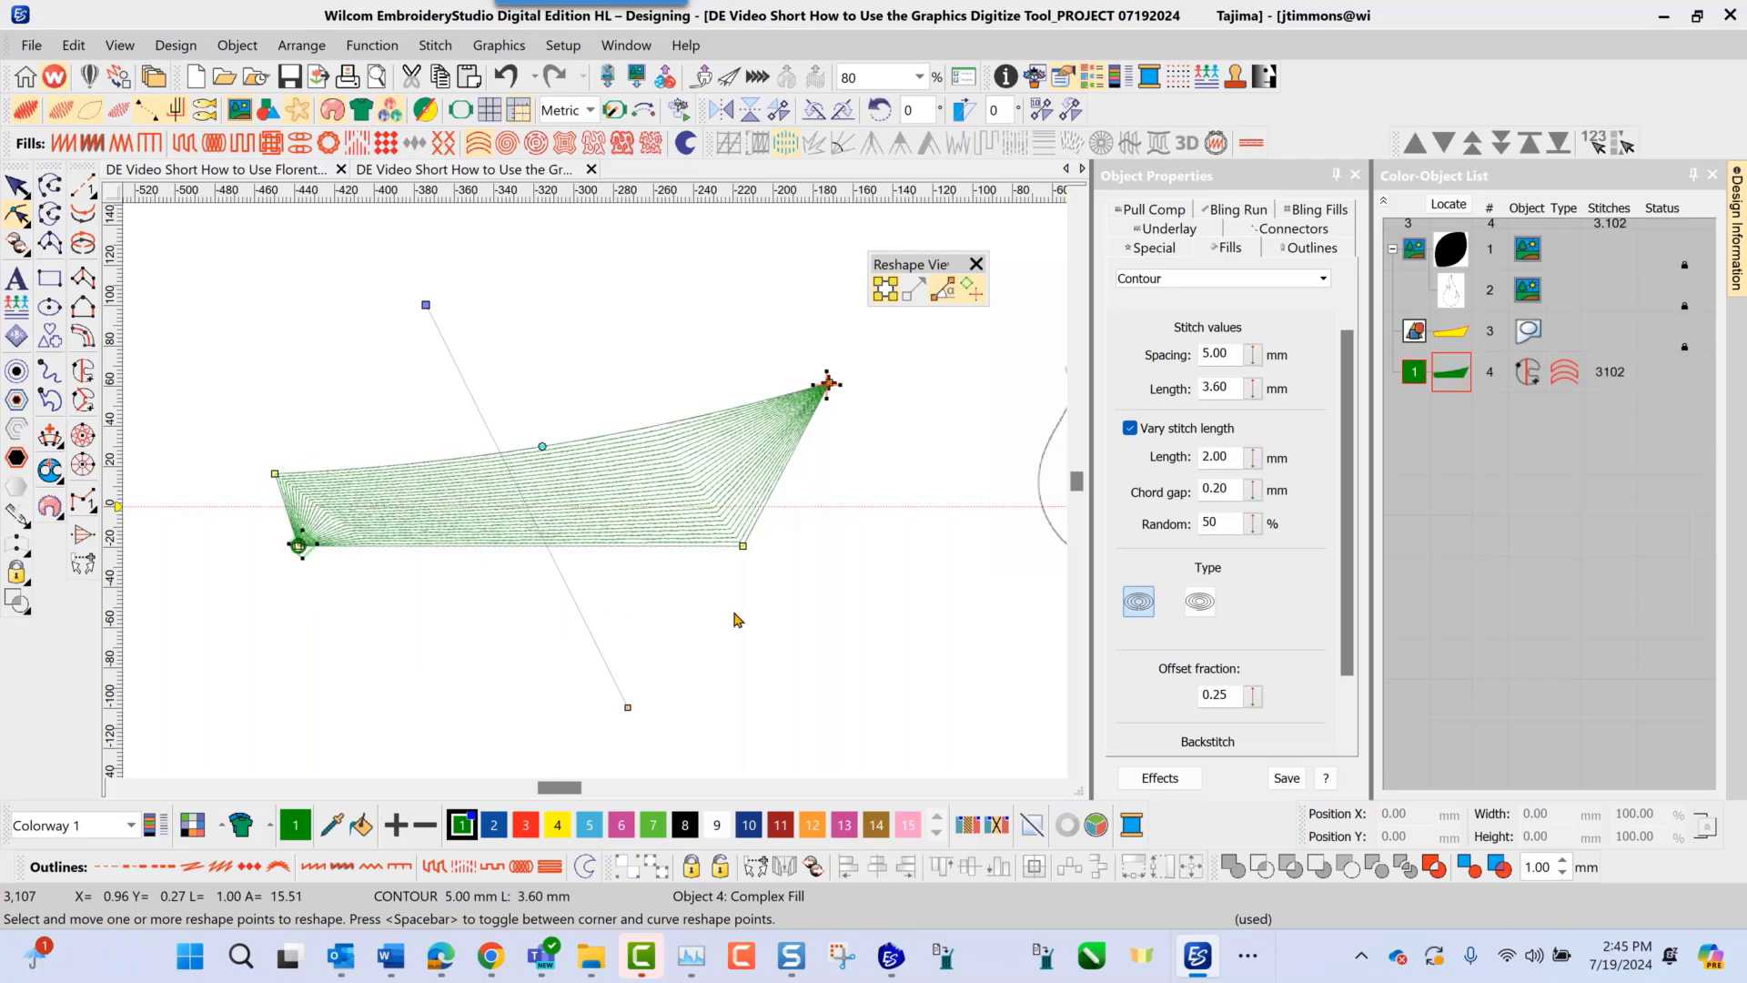
{"action": "scroll", "coordinate": [500, 519], "scroll_direction": "up", "scroll_amount": 2}
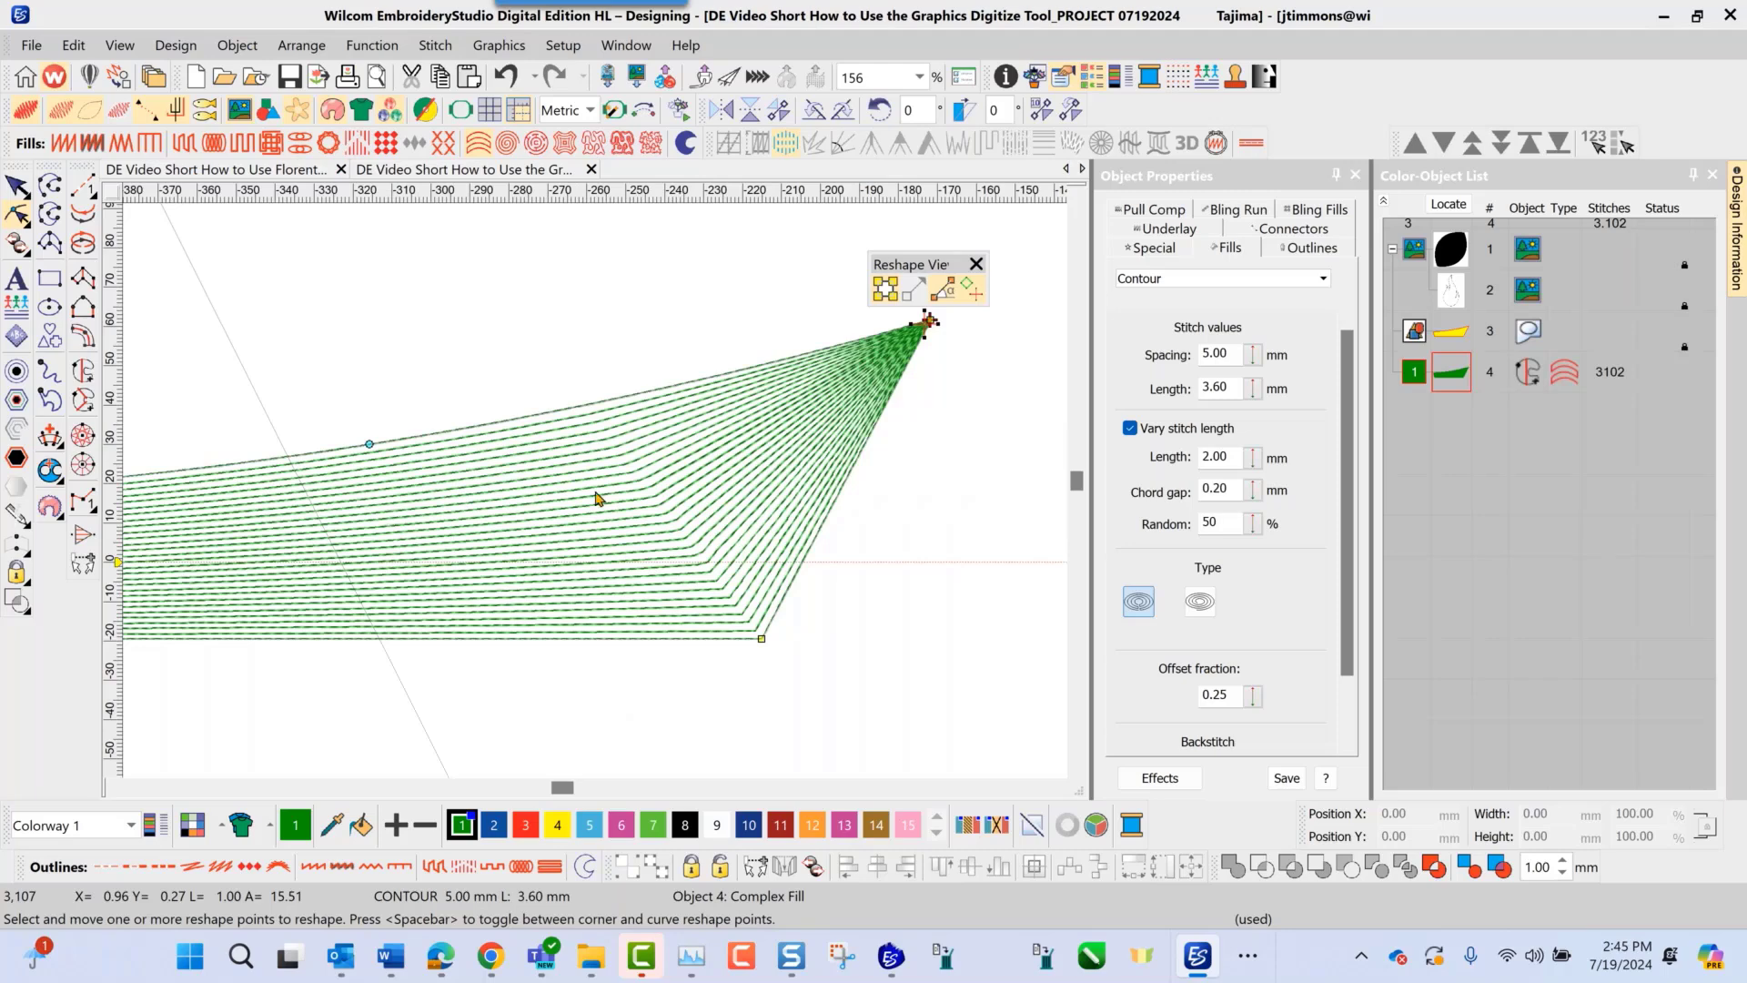
{"action": "scroll", "coordinate": [601, 496], "scroll_direction": "down", "scroll_amount": 1}
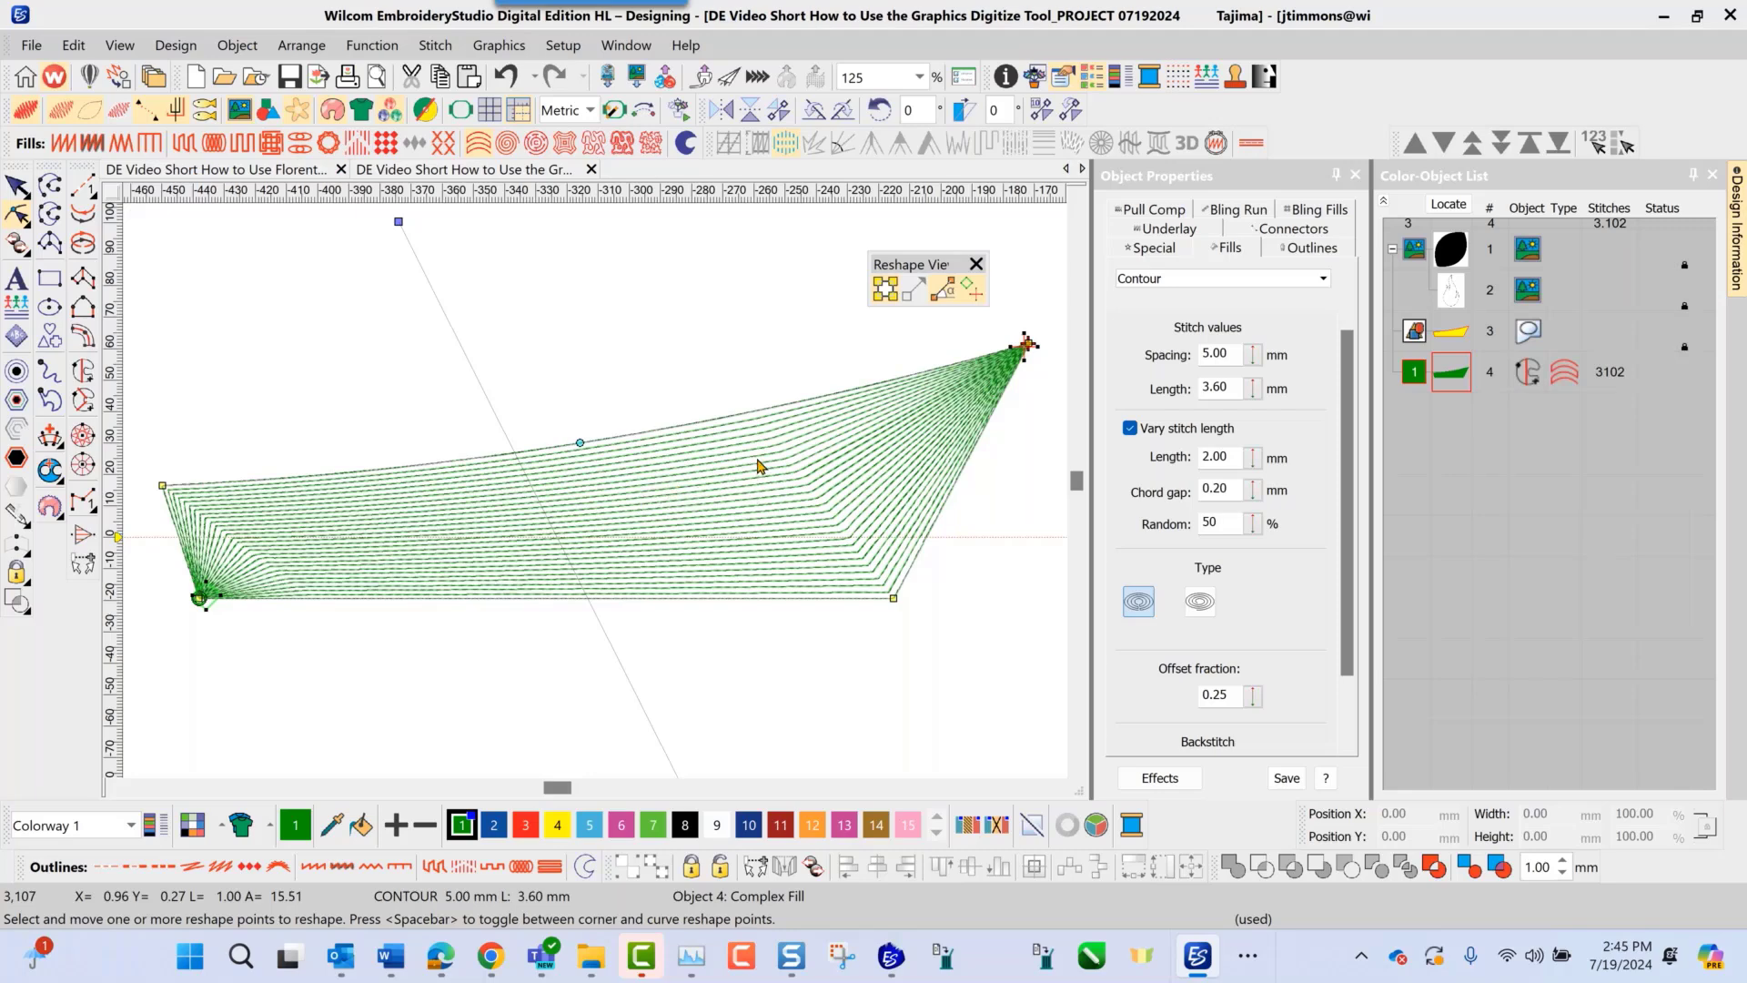
Step: Drag the boat's stitch-angle handle to about 117° and check the left corner close up
{"action": "left_click_drag", "start_coordinate": [398, 221], "coordinate": [949, 332]}
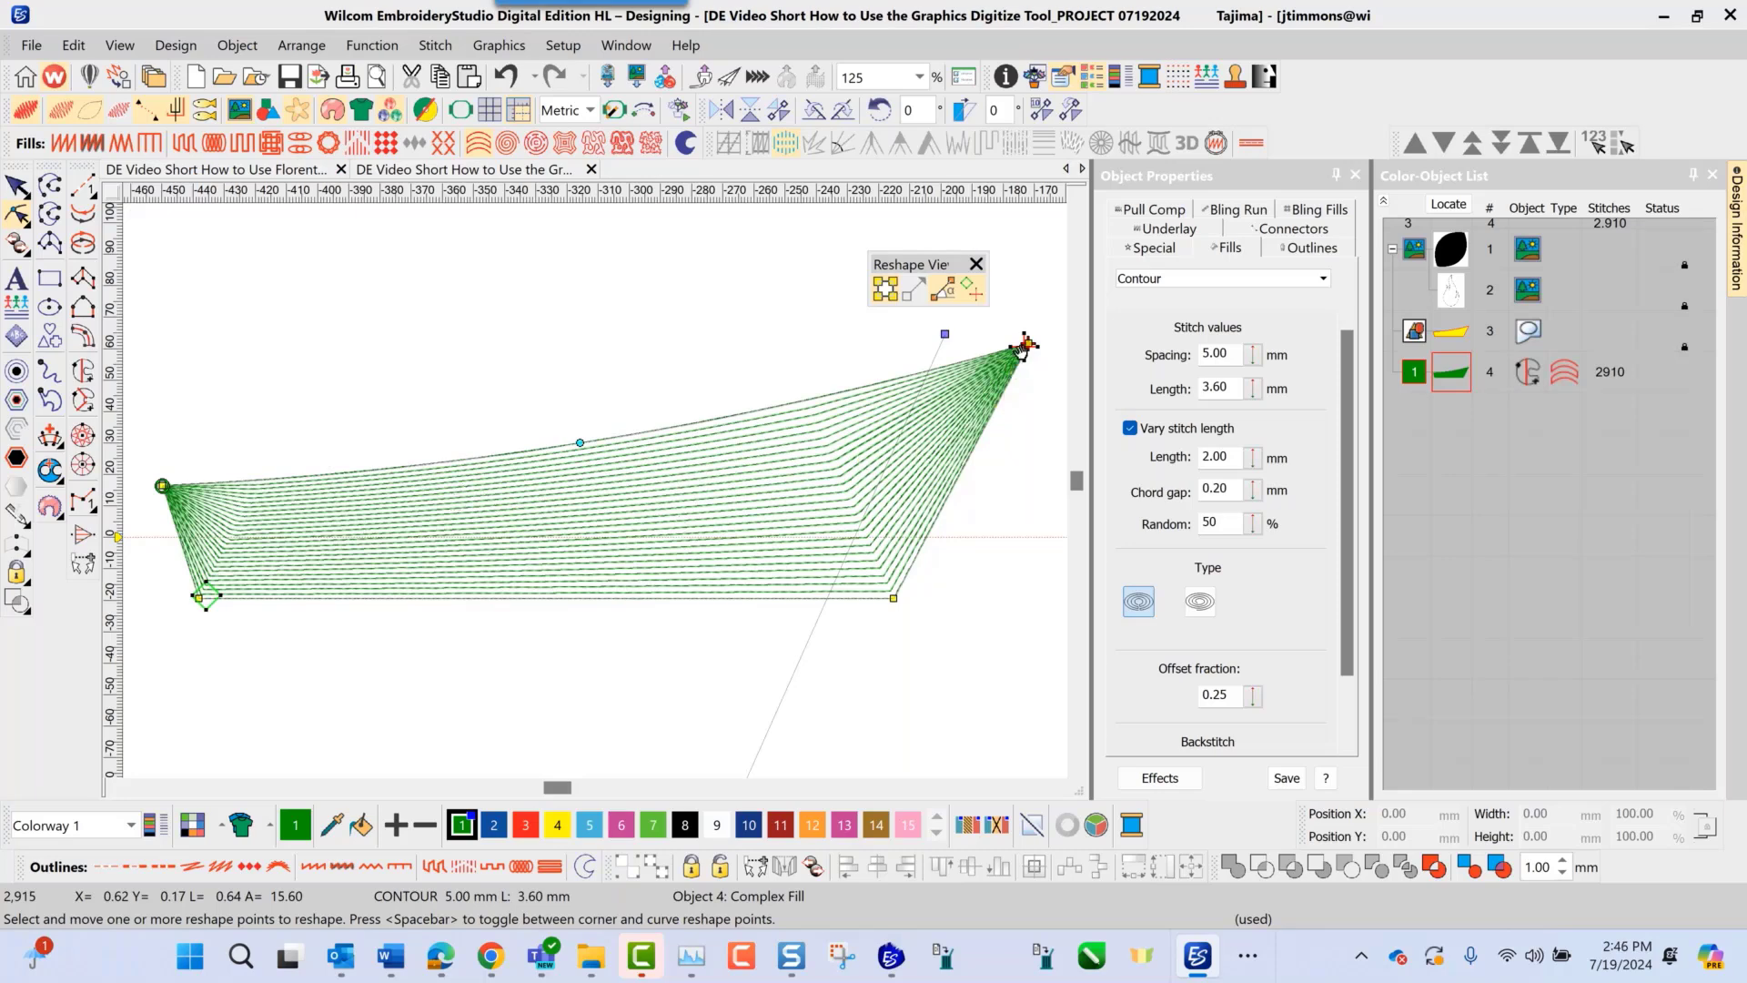
{"action": "scroll", "coordinate": [587, 503], "scroll_direction": "up", "scroll_amount": 2}
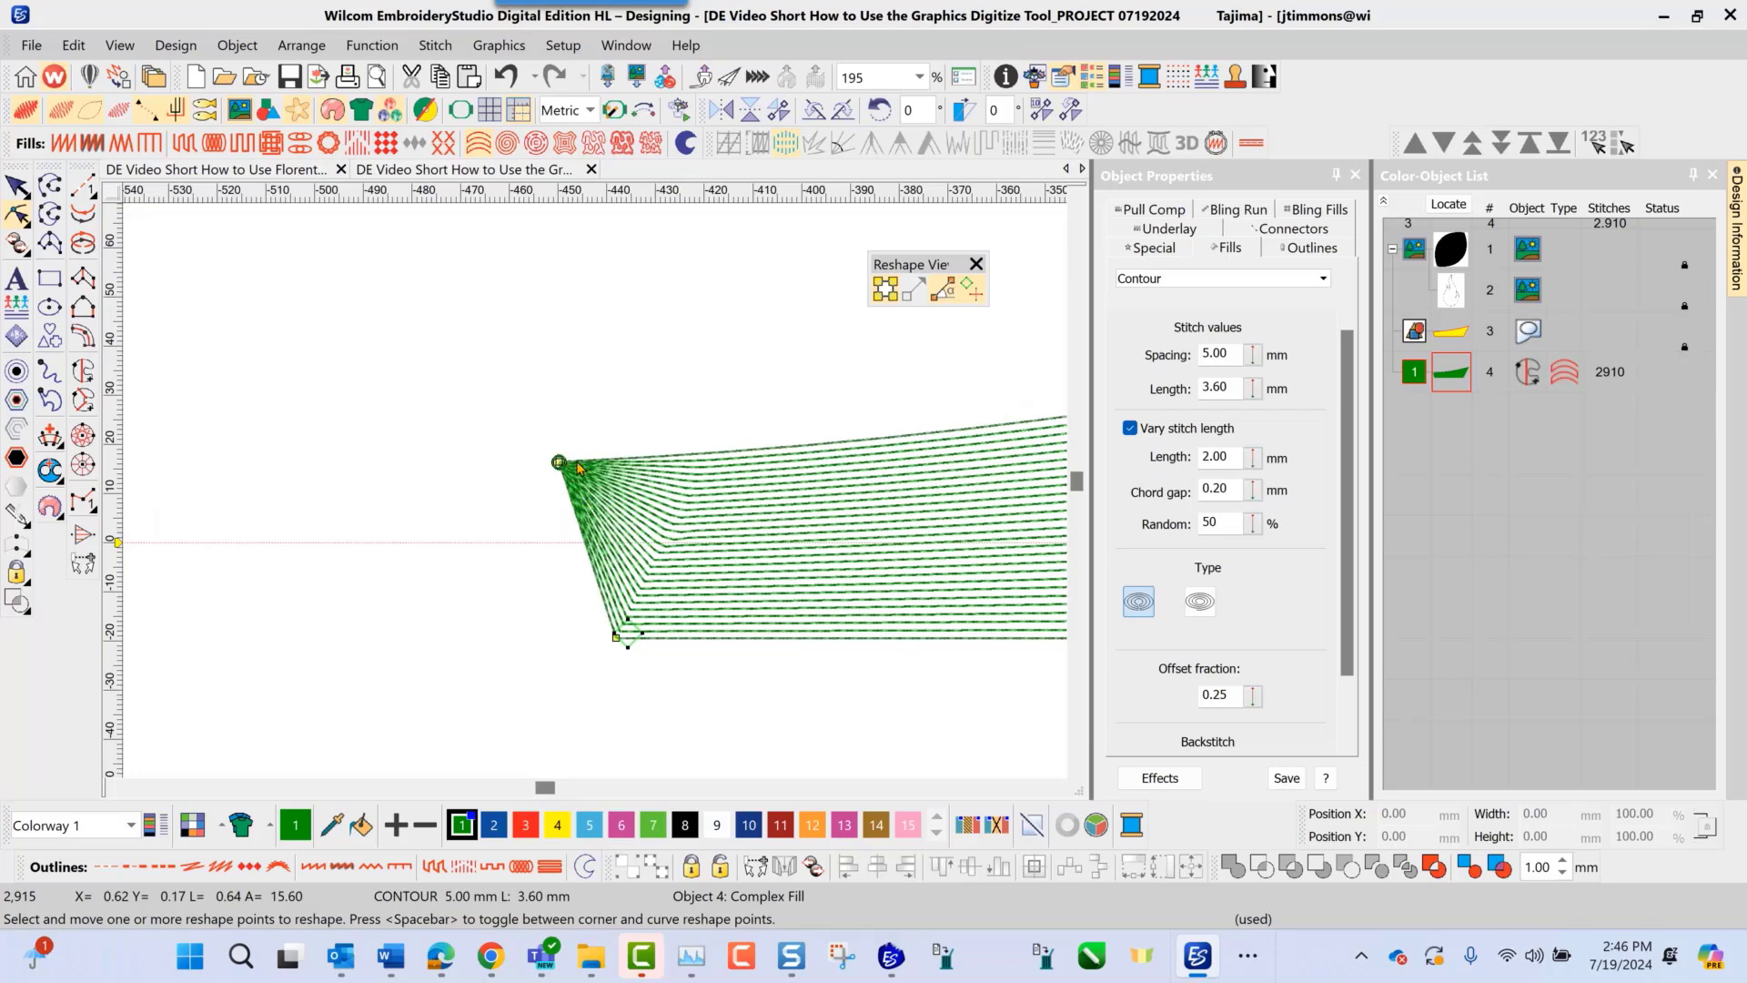
{"action": "scroll", "coordinate": [596, 498], "scroll_direction": "down", "scroll_amount": 4}
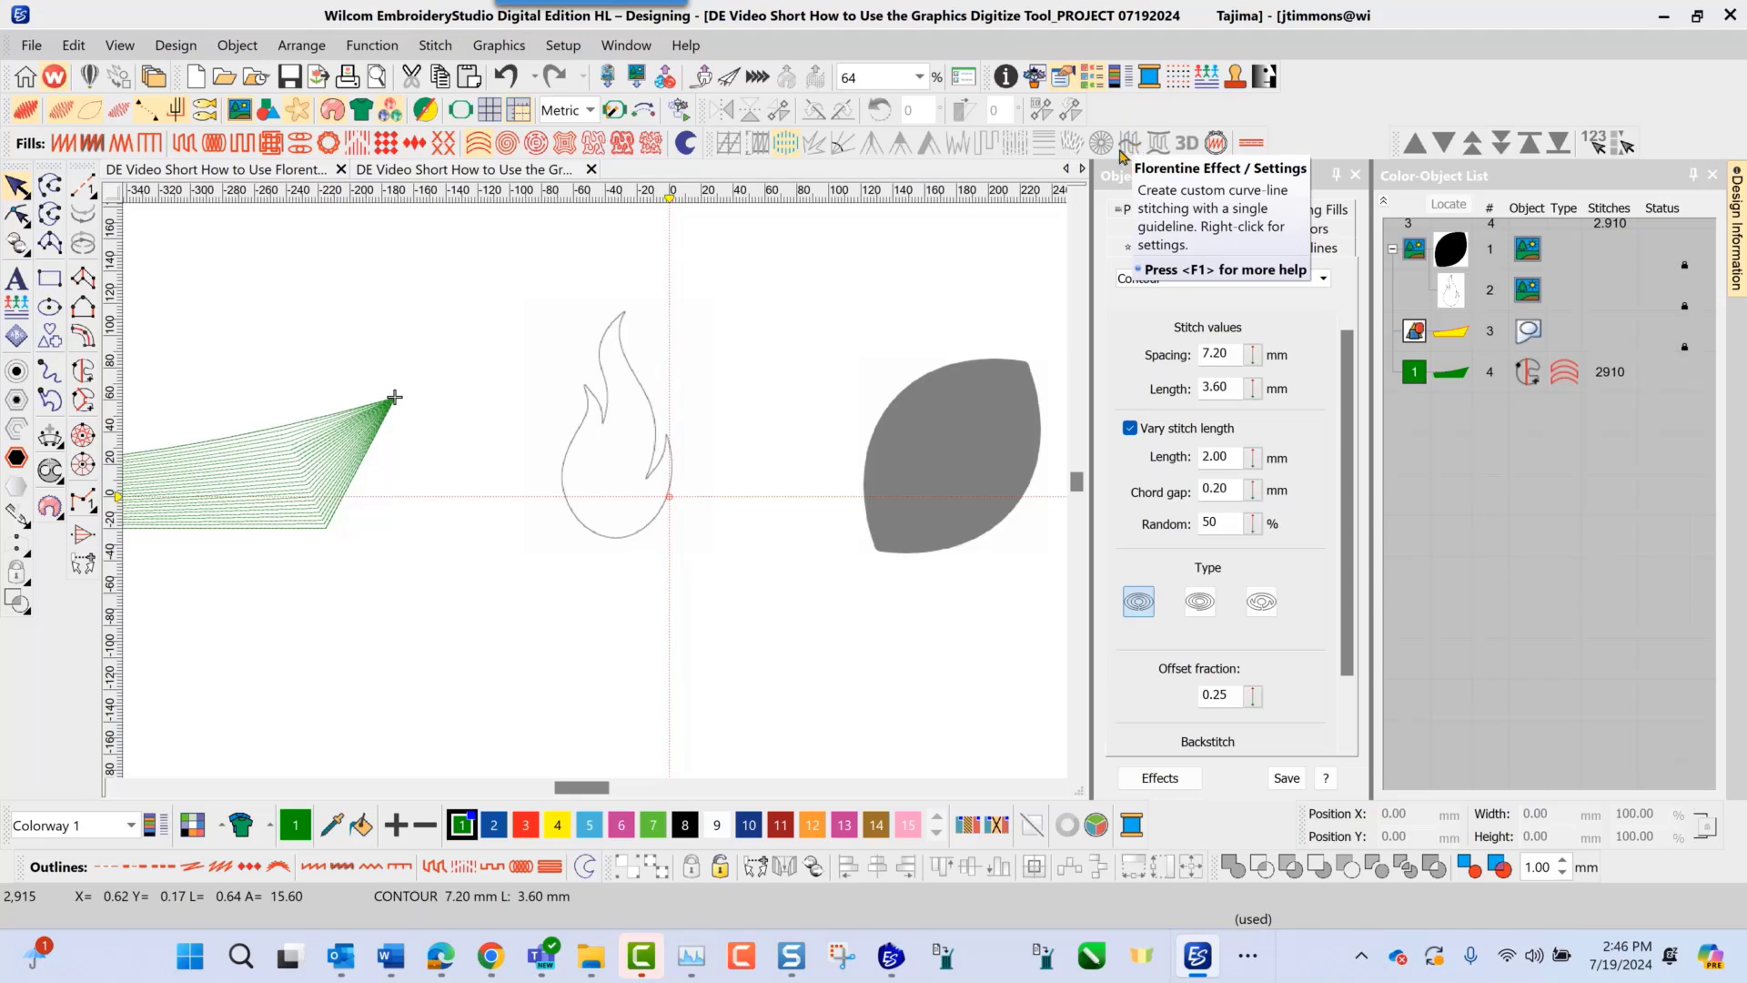
Step: Start a new Complex Fill with Tatami stitching and the Florentine effect turned on
{"action": "left_click", "coordinate": [83, 371]}
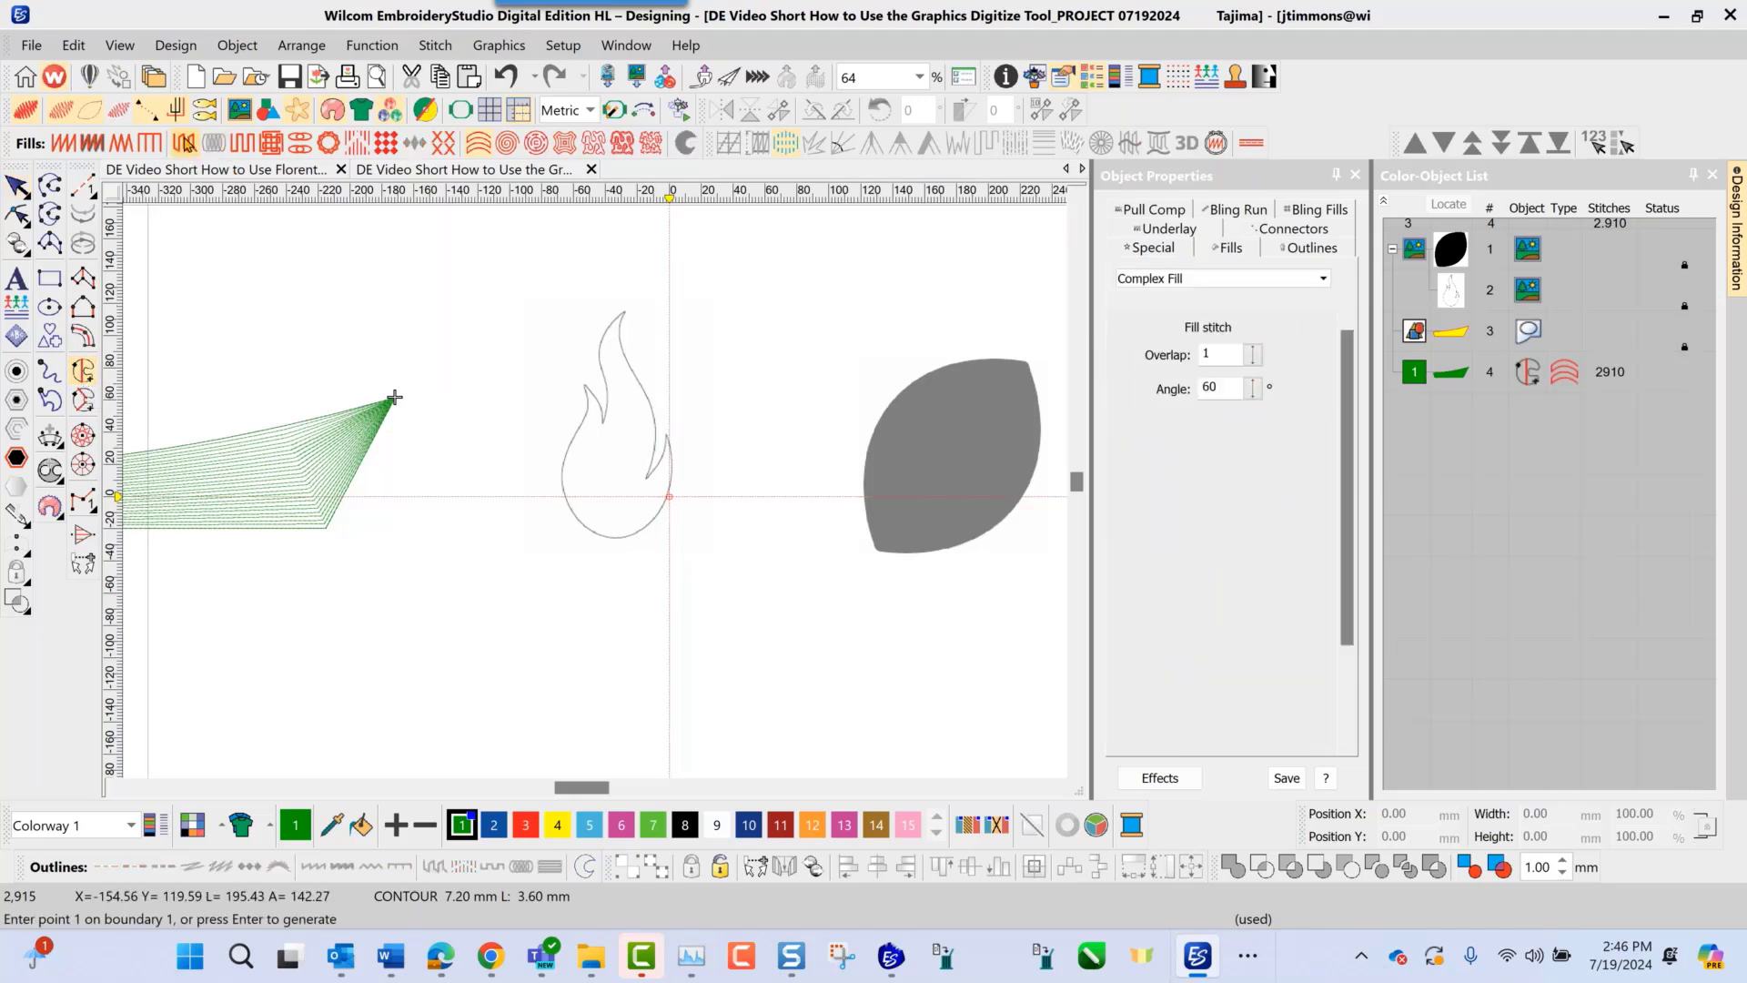
{"action": "left_click", "coordinate": [238, 153]}
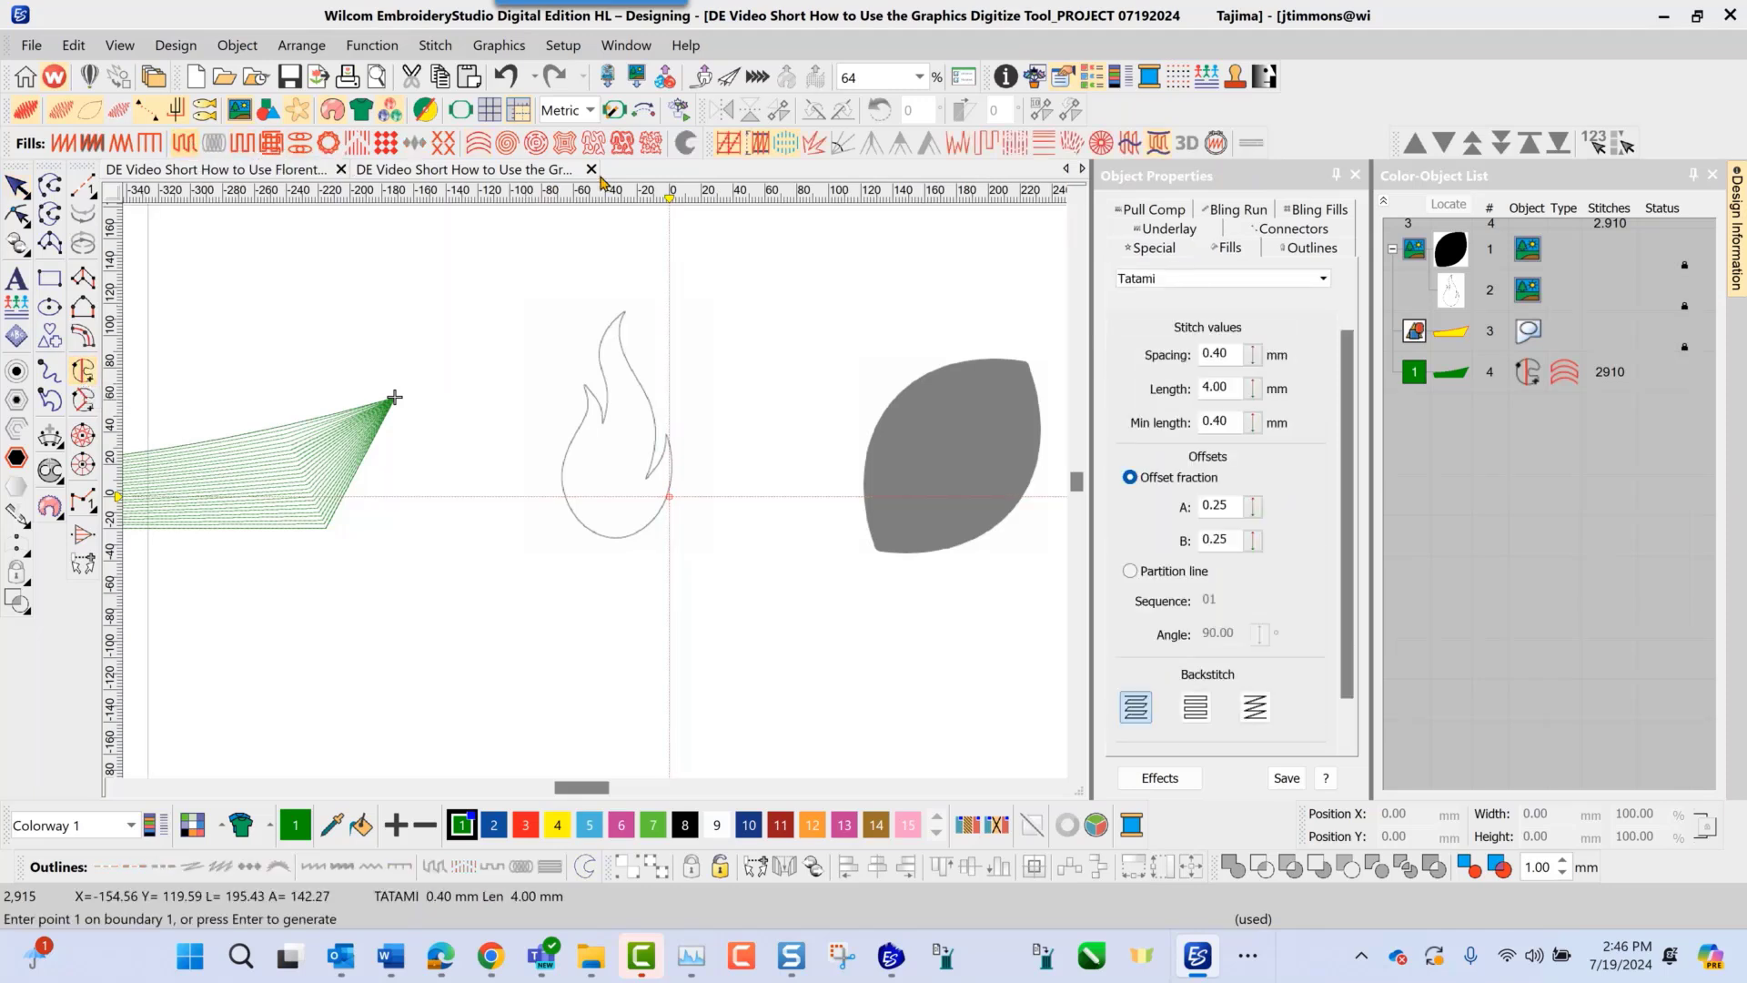
{"action": "left_click", "coordinate": [1132, 144]}
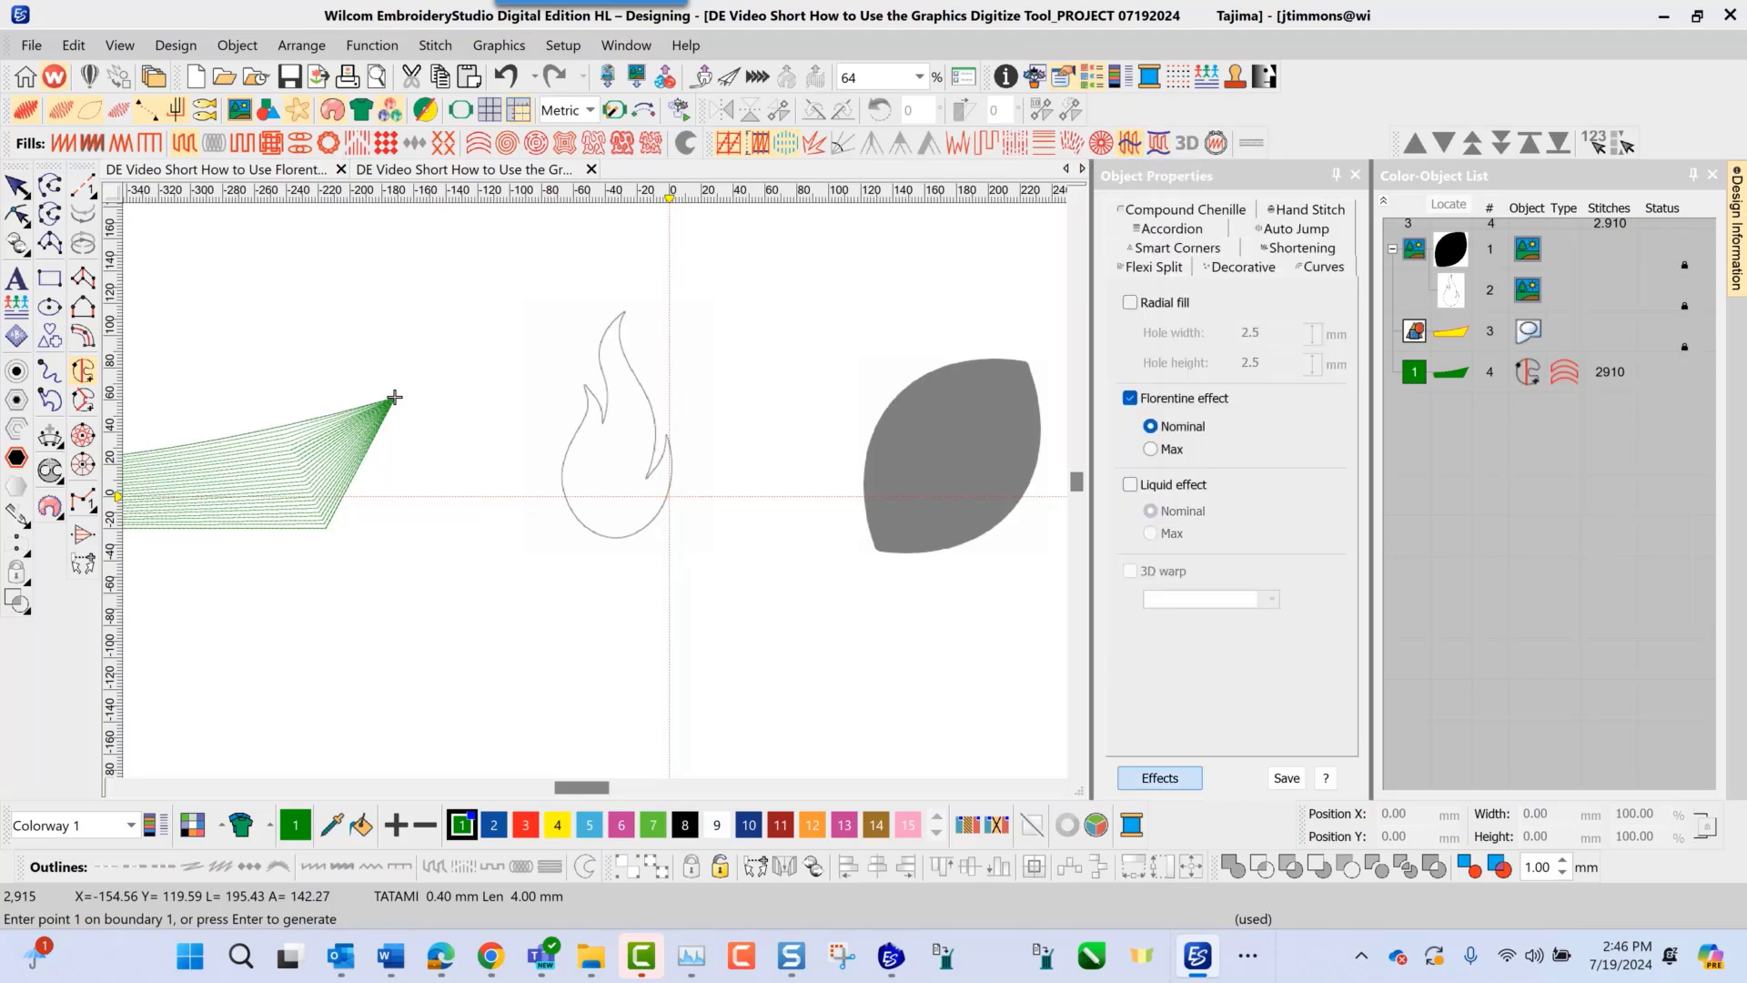
{"action": "scroll", "coordinate": [394, 397], "scroll_direction": "up", "scroll_amount": 3}
{"action": "scroll", "coordinate": [164, 360], "scroll_direction": "down", "scroll_amount": 2}
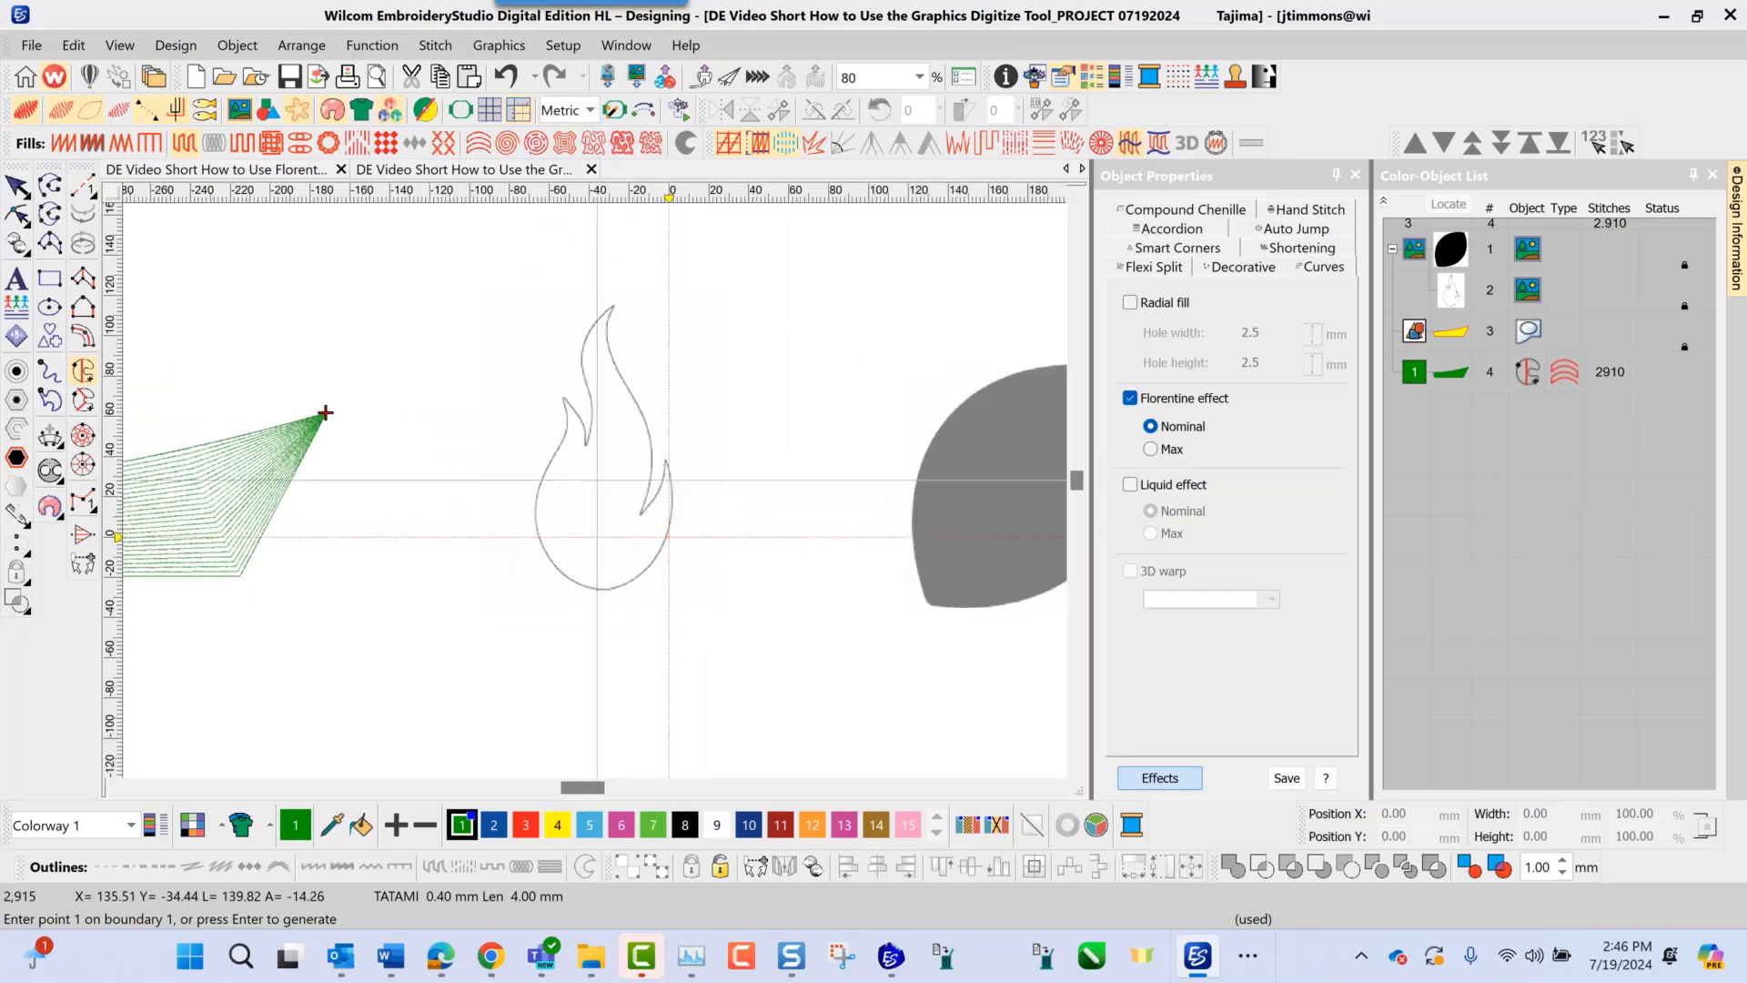
{"action": "scroll", "coordinate": [282, 396], "scroll_direction": "up", "scroll_amount": 1}
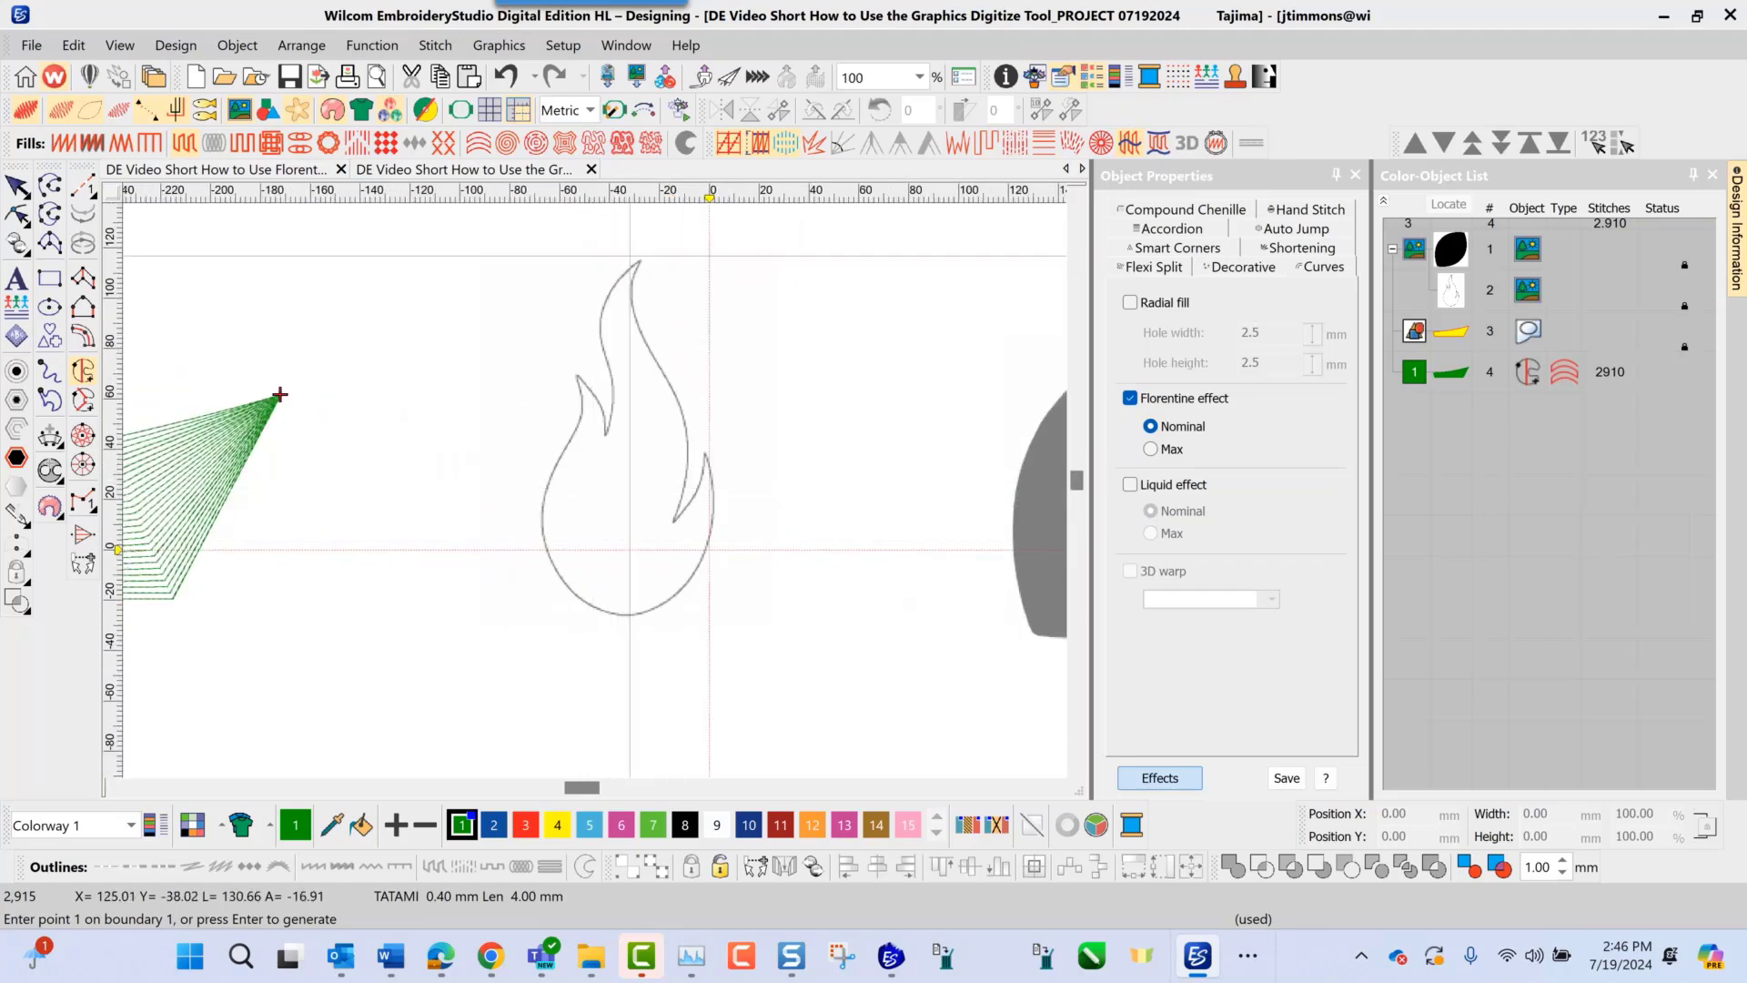
Step: Trace the flame's upper-left edge, inner left notch, left side and bottom curve
{"action": "left_click", "coordinate": [642, 259]}
{"action": "left_click", "coordinate": [605, 295]}
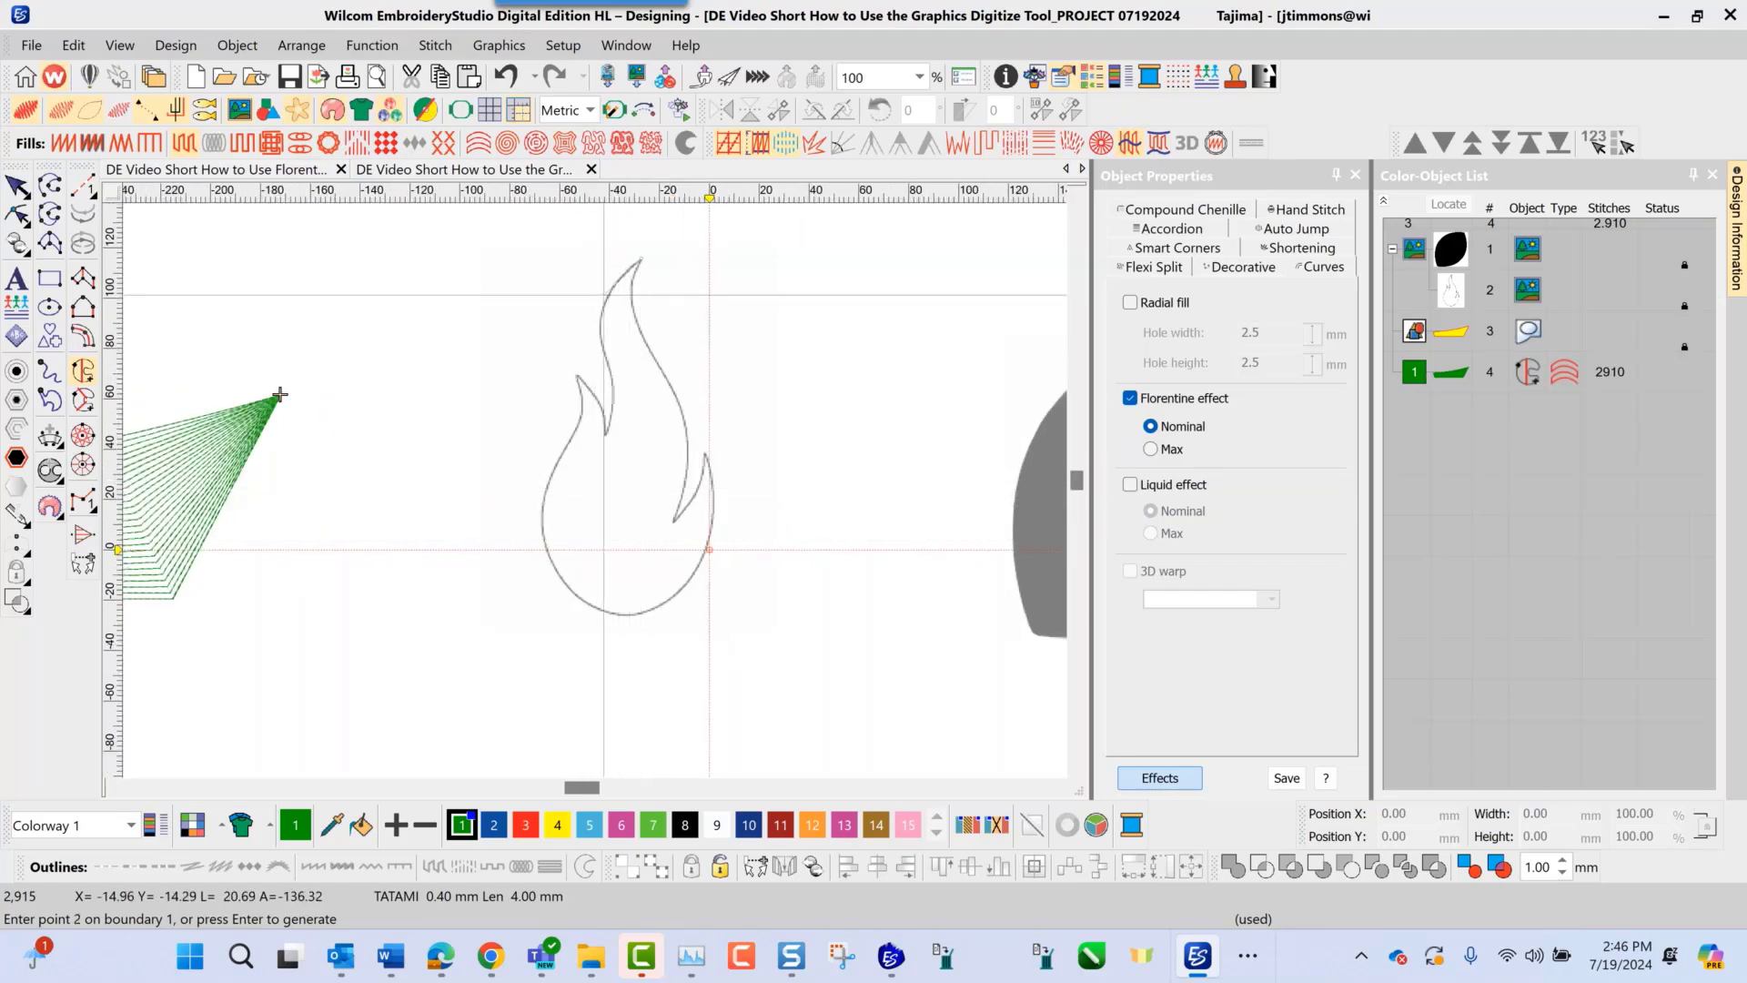
{"action": "left_click", "coordinate": [597, 360]}
{"action": "left_click", "coordinate": [606, 429]}
{"action": "left_click", "coordinate": [599, 408]}
{"action": "left_click", "coordinate": [585, 388]}
{"action": "left_click", "coordinate": [580, 418]}
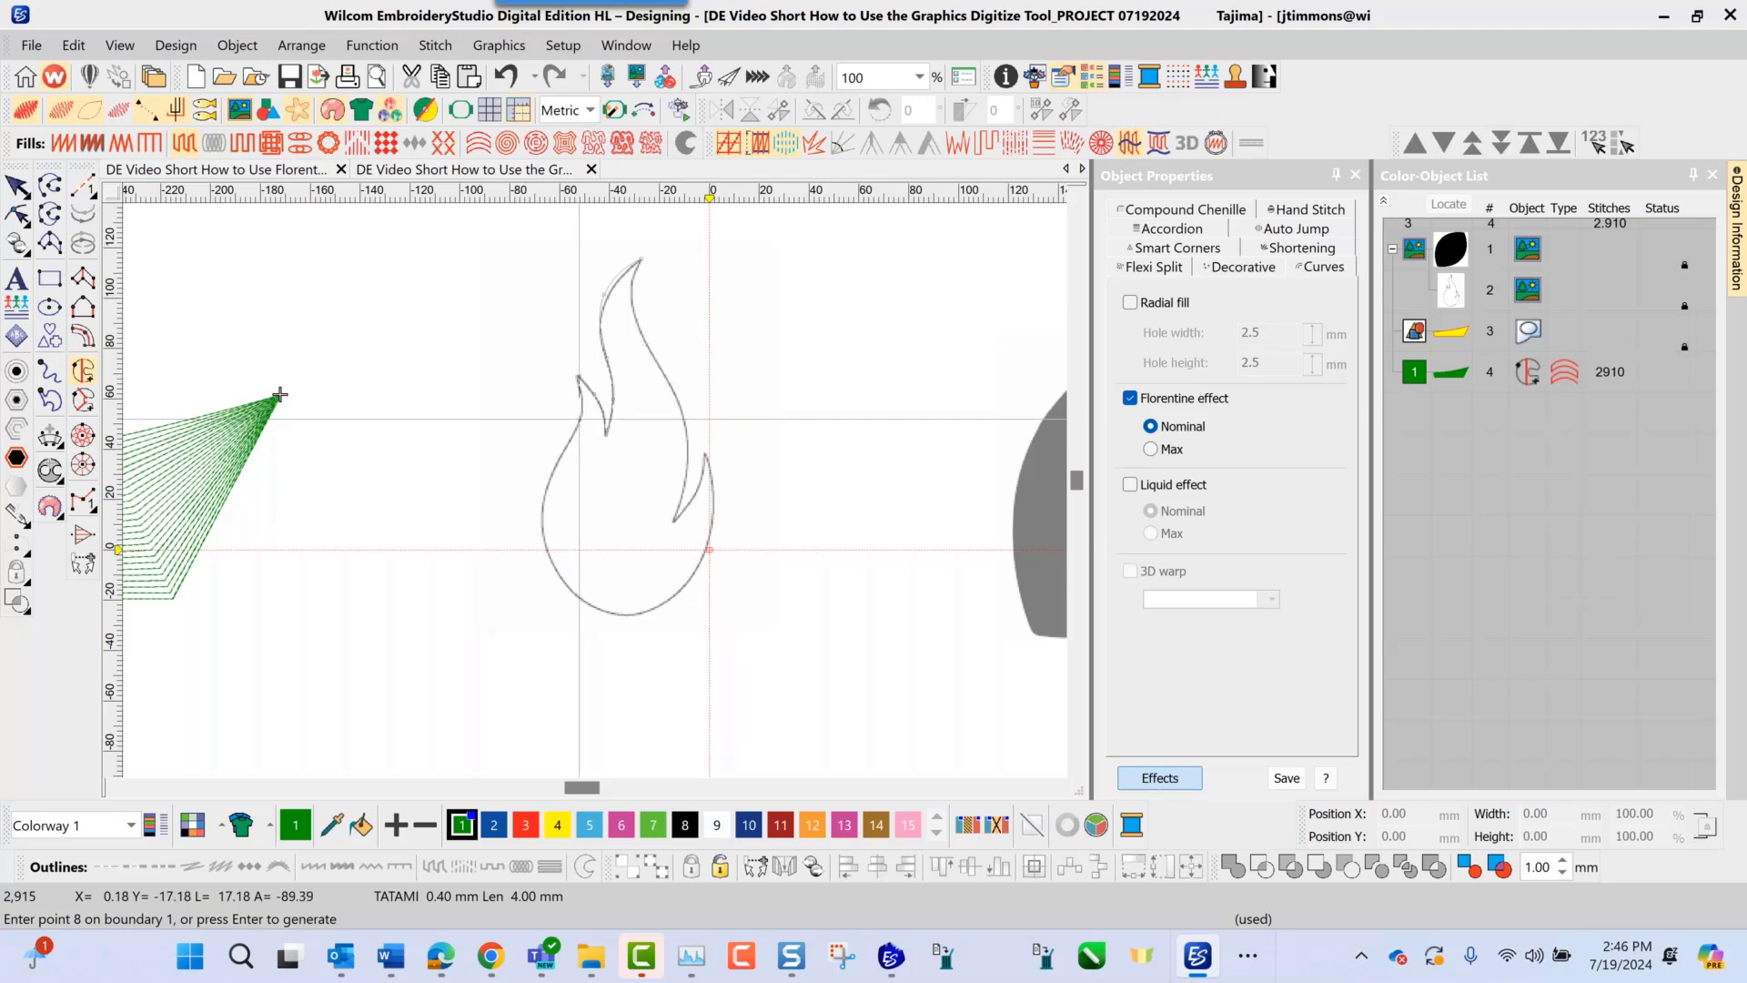
{"action": "left_click", "coordinate": [558, 478]}
{"action": "left_click", "coordinate": [544, 542]}
{"action": "left_click", "coordinate": [564, 598]}
{"action": "left_click", "coordinate": [626, 613]}
{"action": "left_click", "coordinate": [668, 593]}
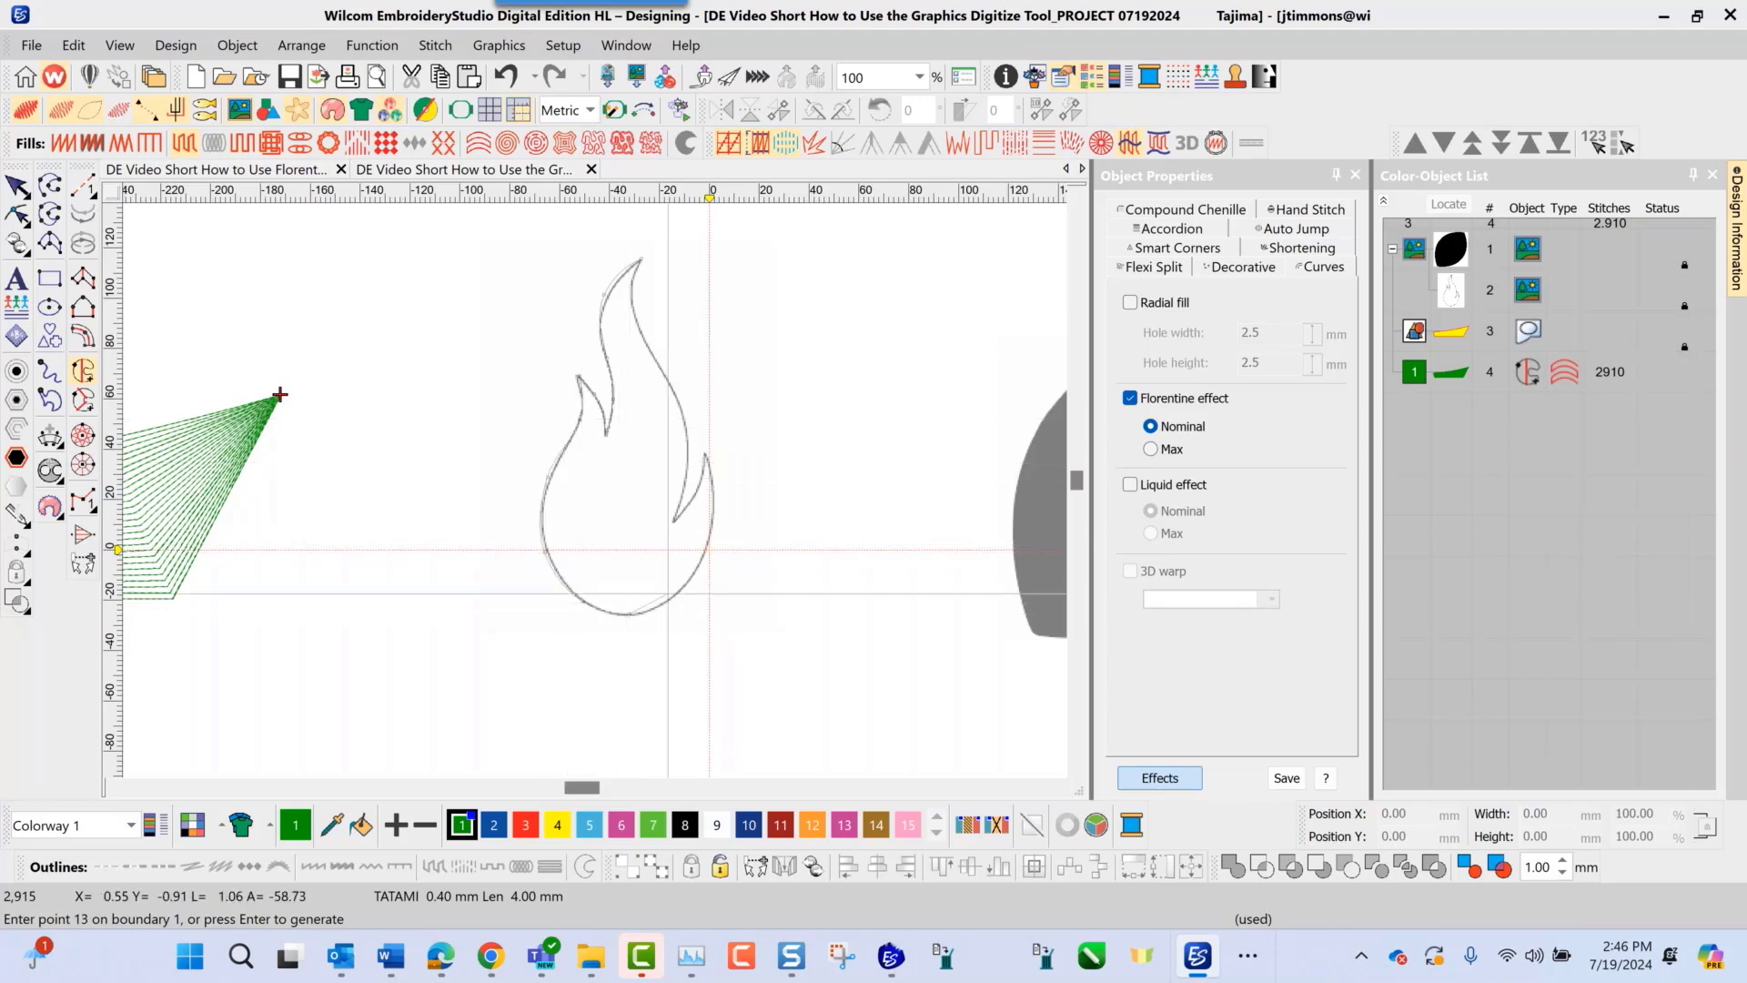
Step: Trace the flame's right outline, inner right notch and inner edges back up to the top tip
{"action": "left_click", "coordinate": [710, 543]}
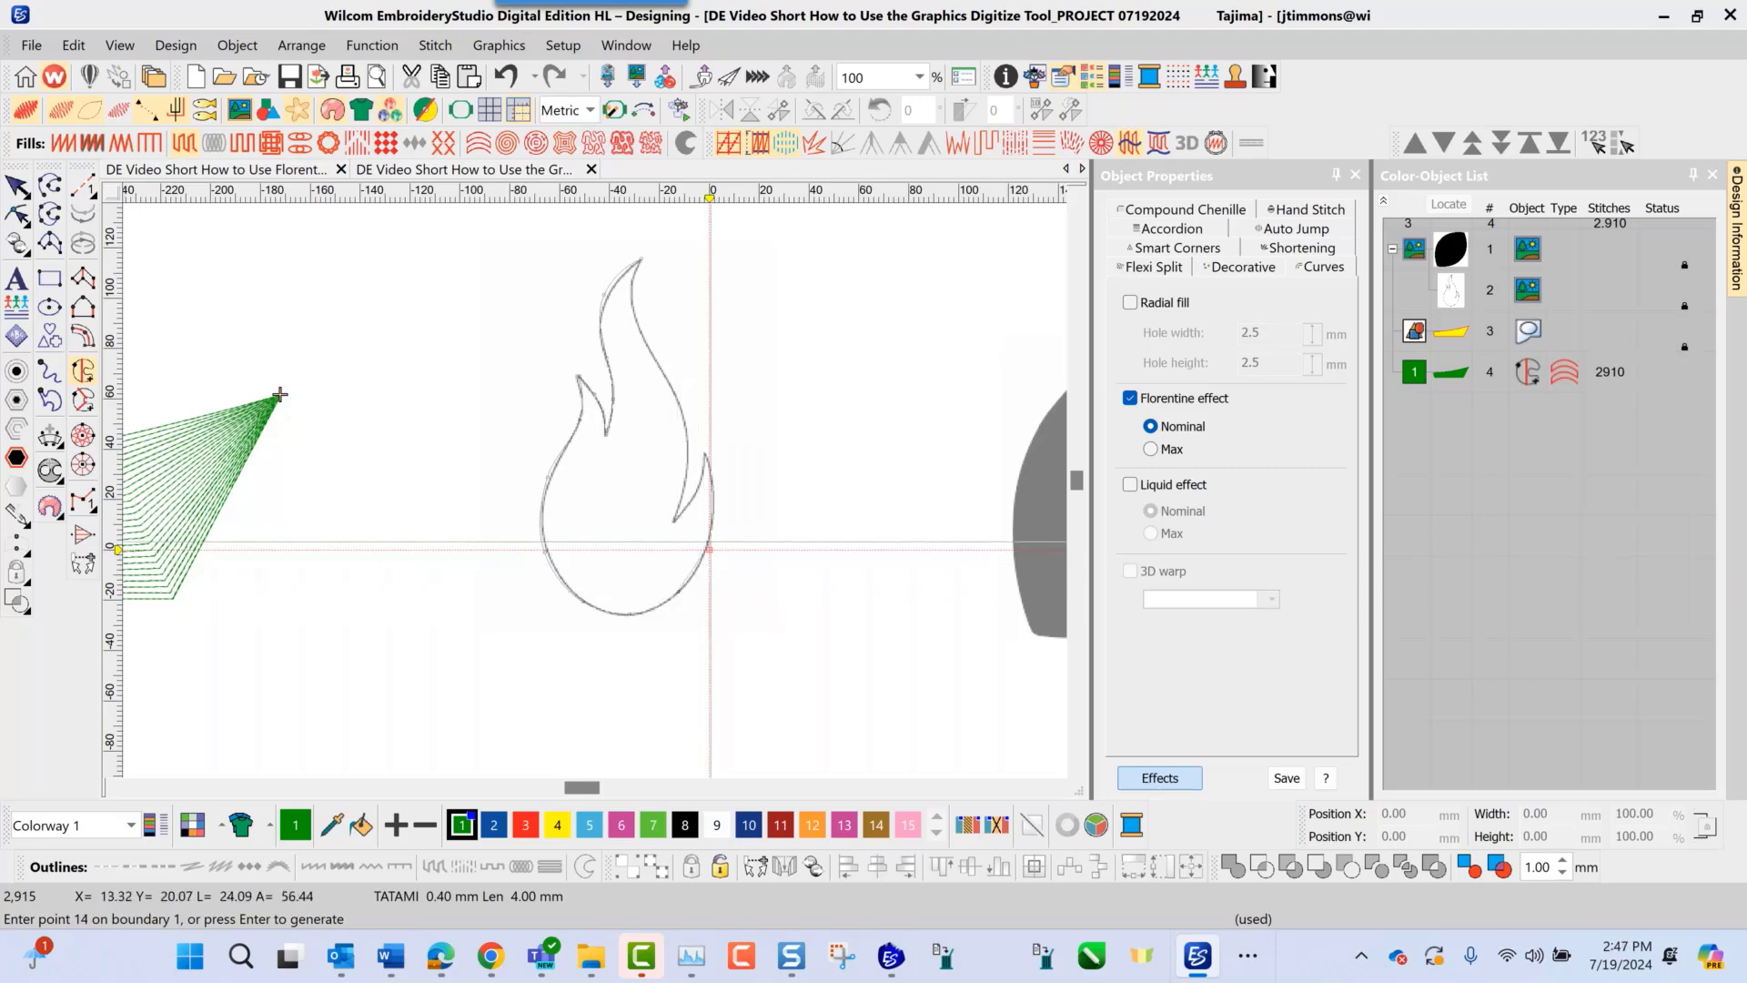
{"action": "left_click", "coordinate": [716, 480]}
{"action": "left_click", "coordinate": [707, 458]}
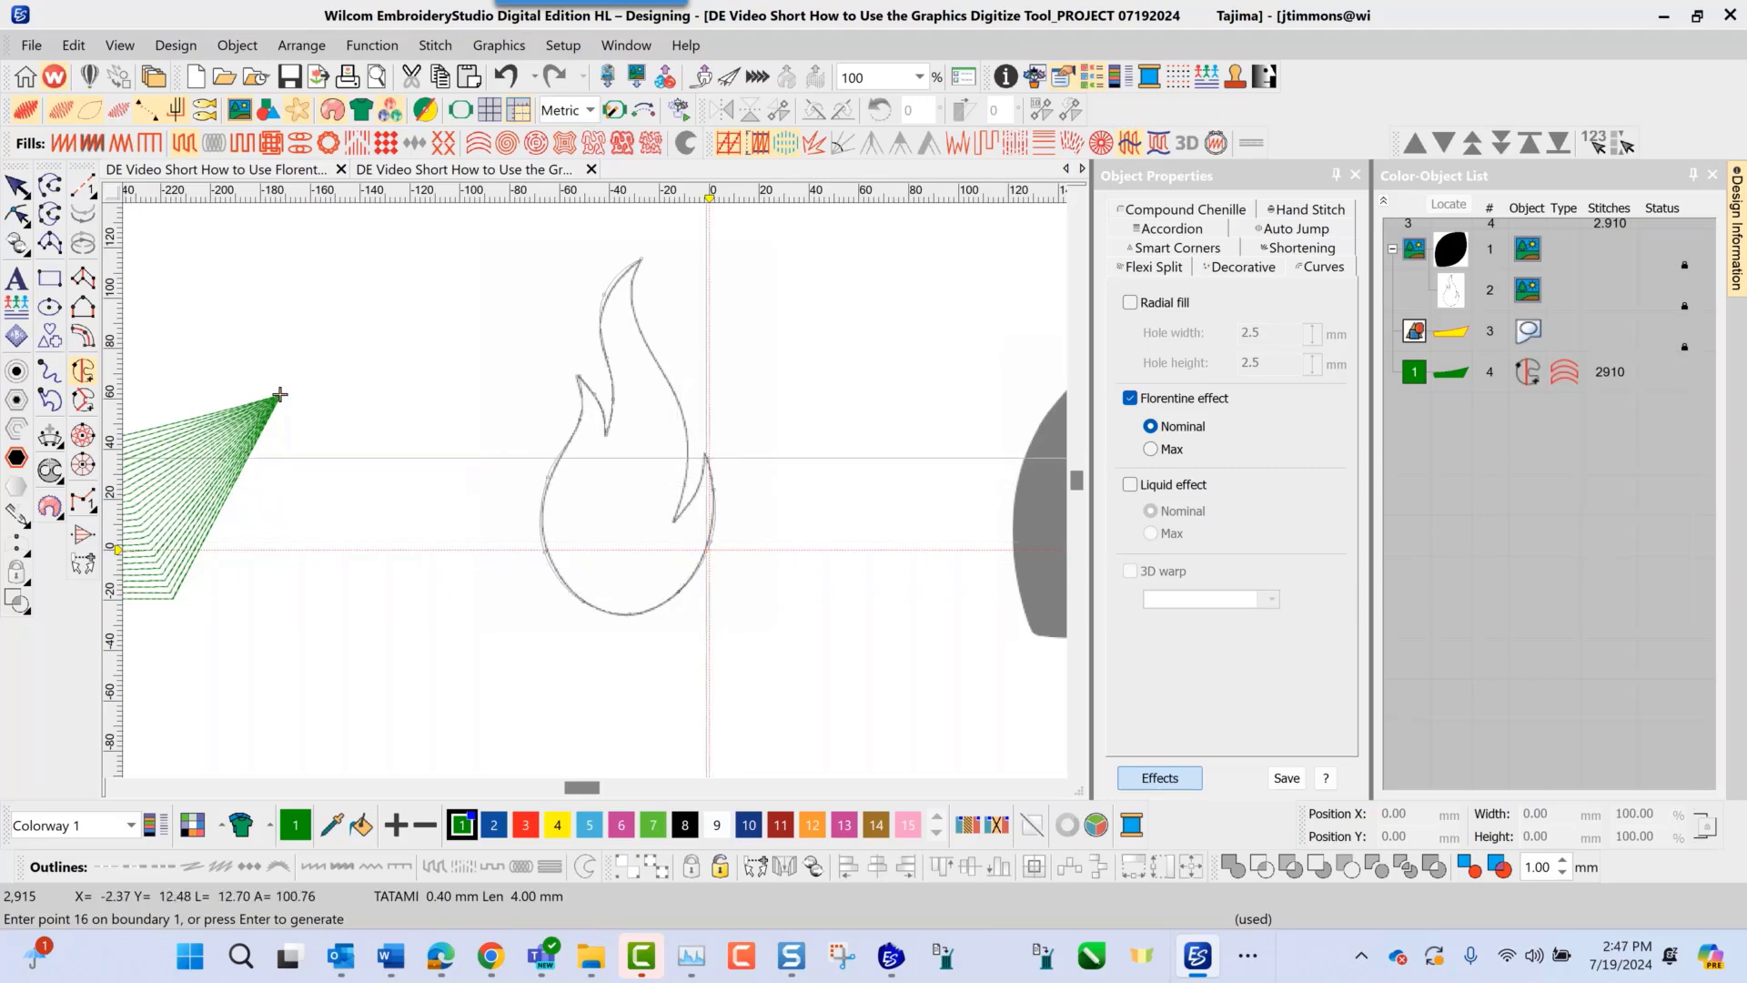
{"action": "left_click", "coordinate": [691, 492]}
{"action": "left_click", "coordinate": [675, 521]}
{"action": "left_click", "coordinate": [685, 477]}
{"action": "left_click", "coordinate": [689, 457]}
{"action": "left_click", "coordinate": [680, 398]}
{"action": "left_click", "coordinate": [655, 353]}
{"action": "left_click", "coordinate": [635, 305]}
{"action": "left_click", "coordinate": [636, 270]}
Step: Close the flame boundary and set the stitch entry and exit on its right edge
{"action": "key", "text": "Return"}
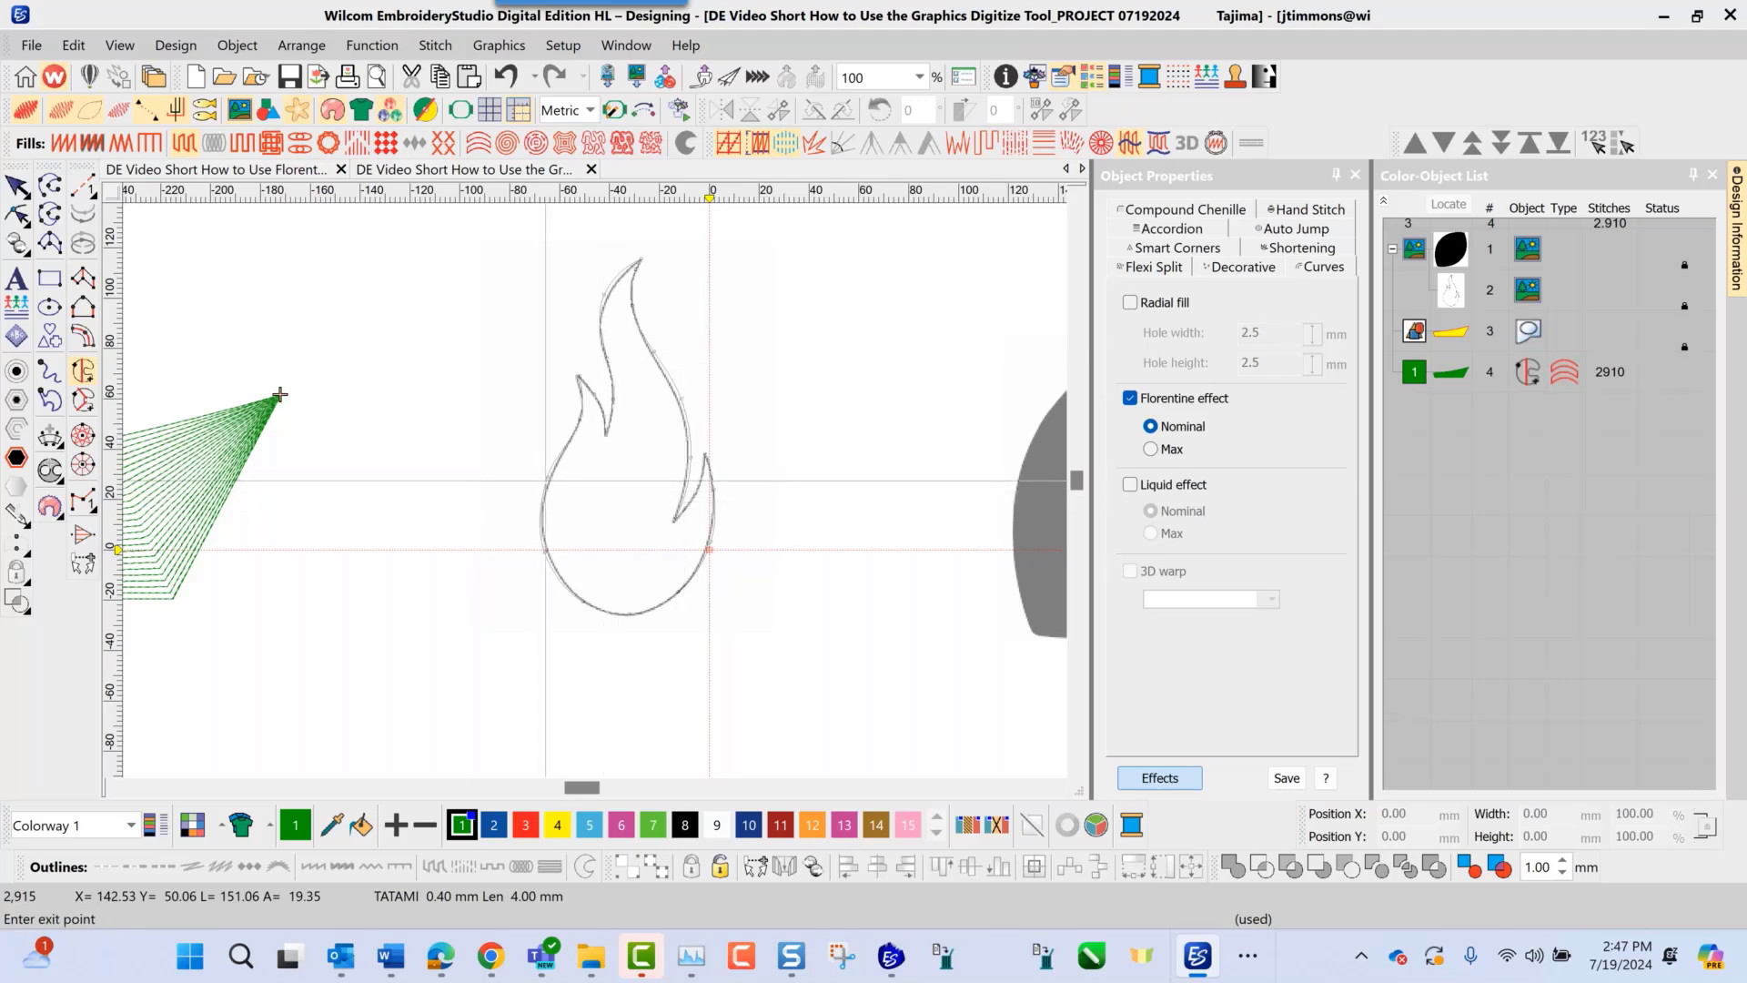
{"action": "left_click", "coordinate": [709, 519]}
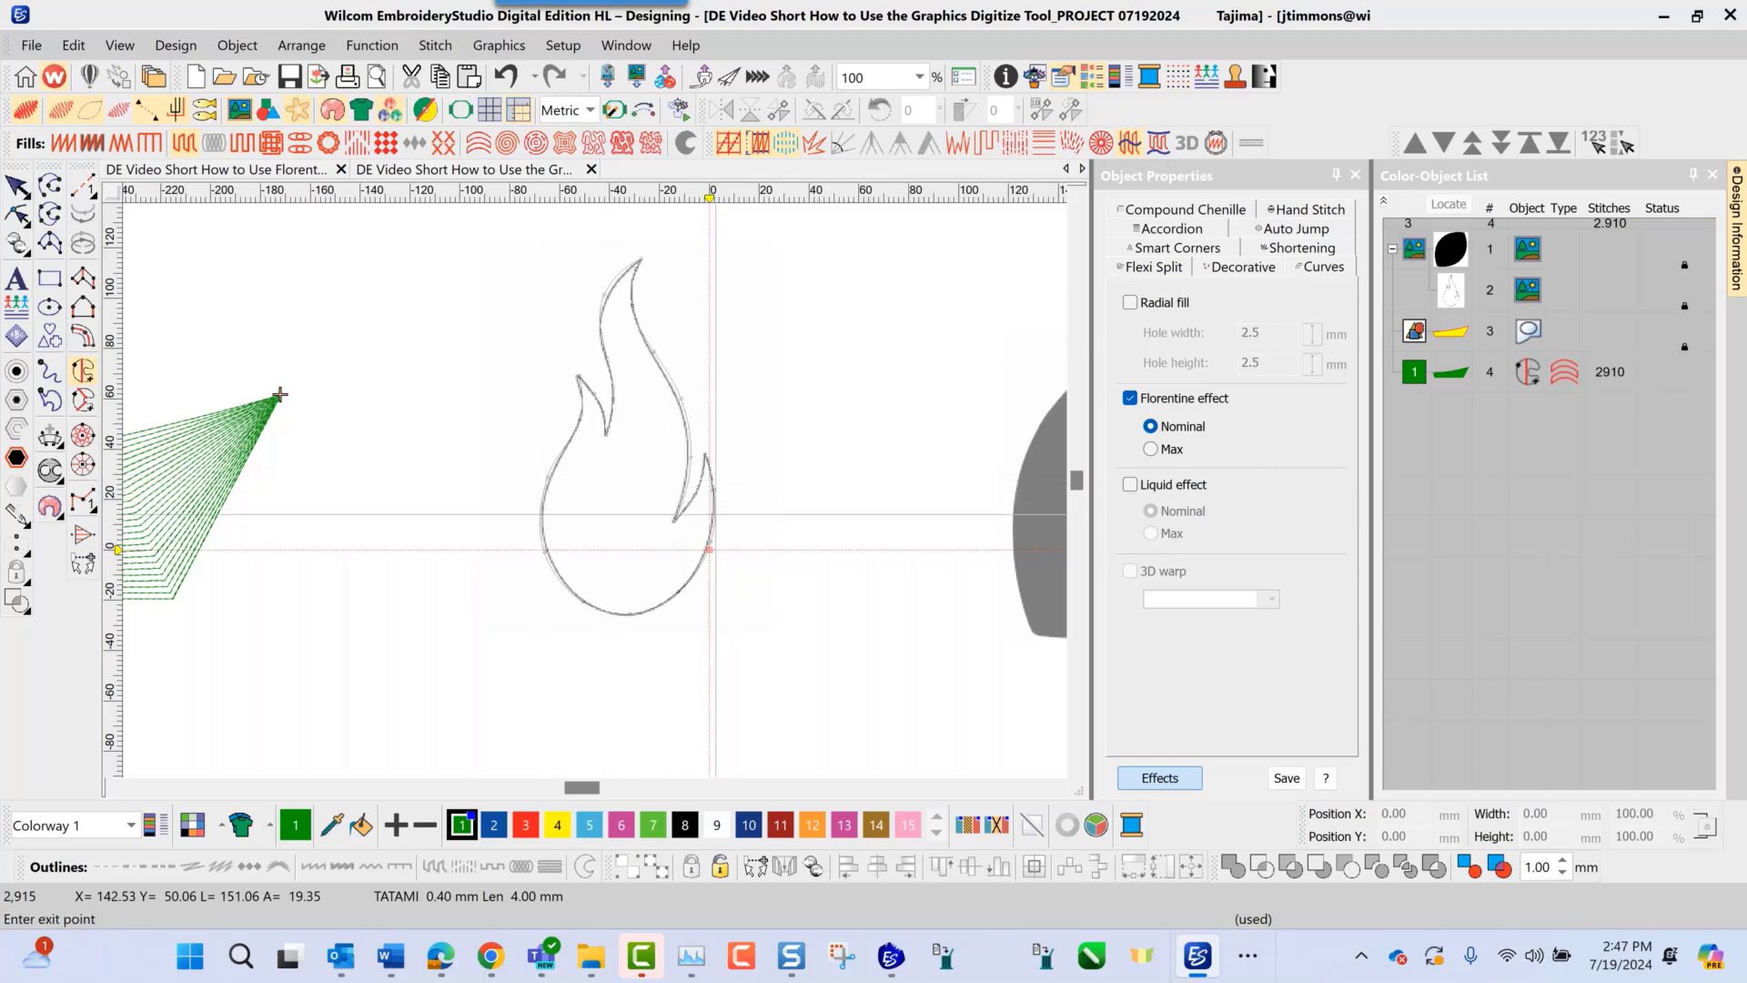
{"action": "left_click", "coordinate": [713, 515]}
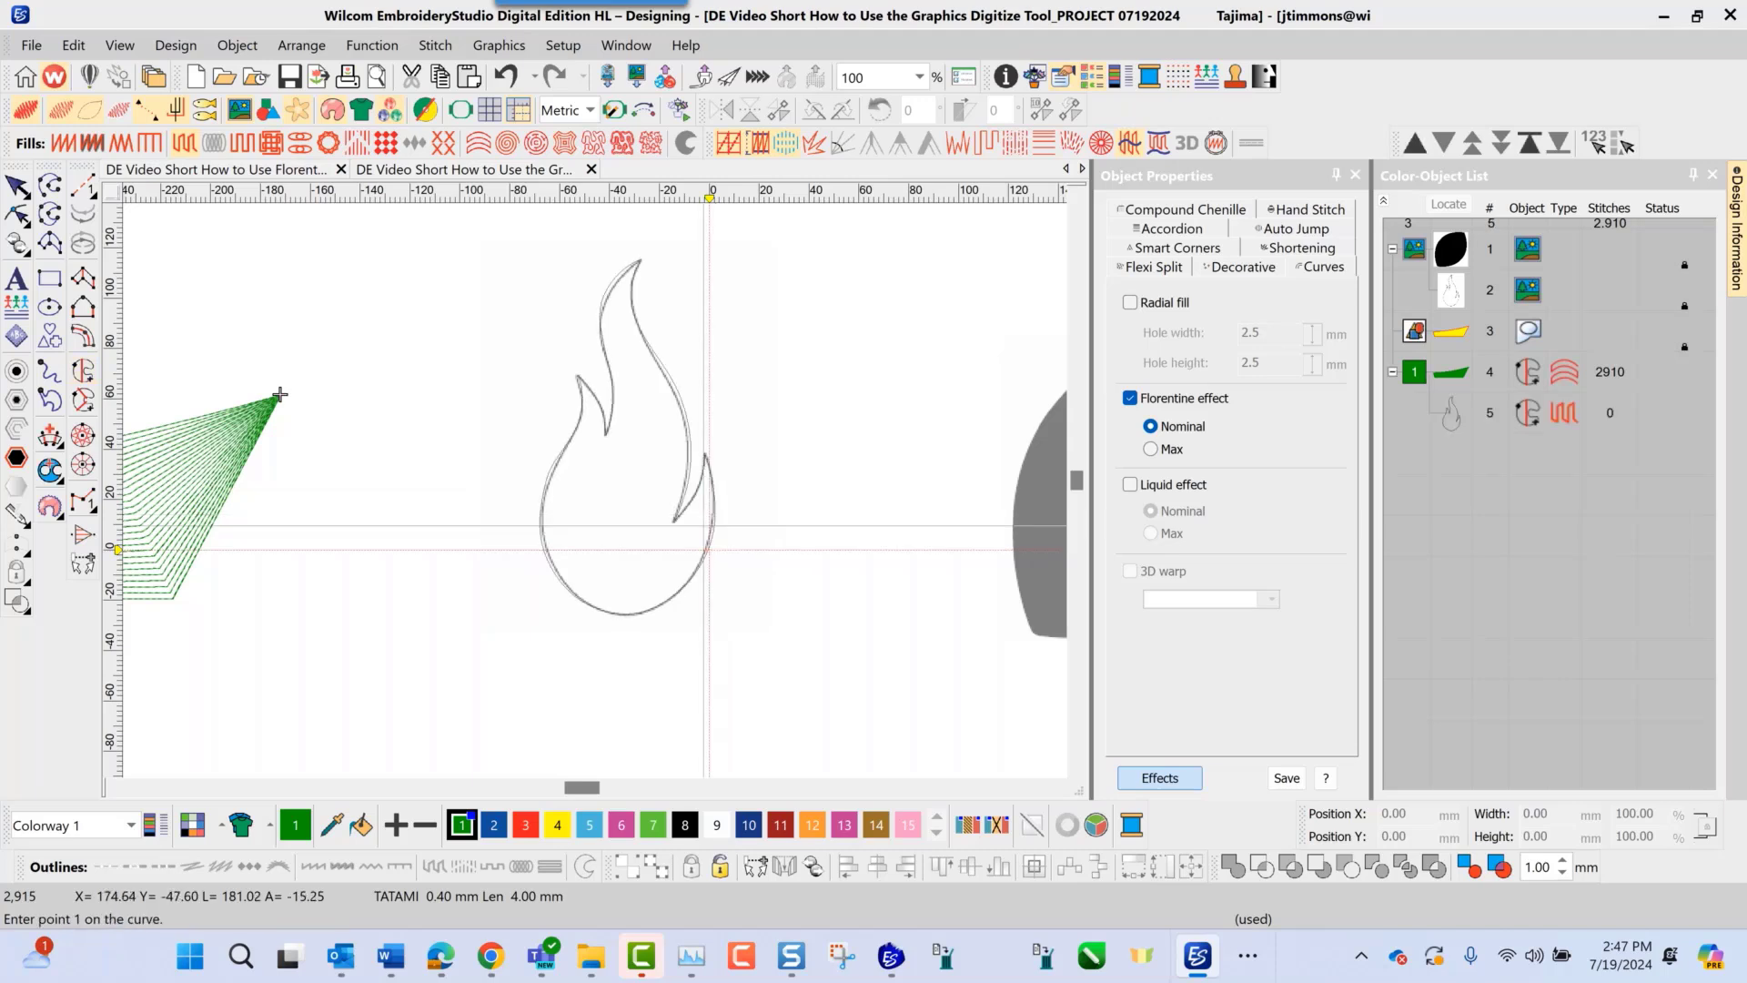
Step: Draw a Florentine guide curve up the flame's centre, producing object 5 with 9582 stitches
{"action": "left_click", "coordinate": [562, 635]}
{"action": "left_click", "coordinate": [602, 574]}
{"action": "left_click", "coordinate": [635, 487]}
{"action": "left_click", "coordinate": [623, 393]}
{"action": "left_click", "coordinate": [612, 323]}
{"action": "left_click", "coordinate": [658, 243]}
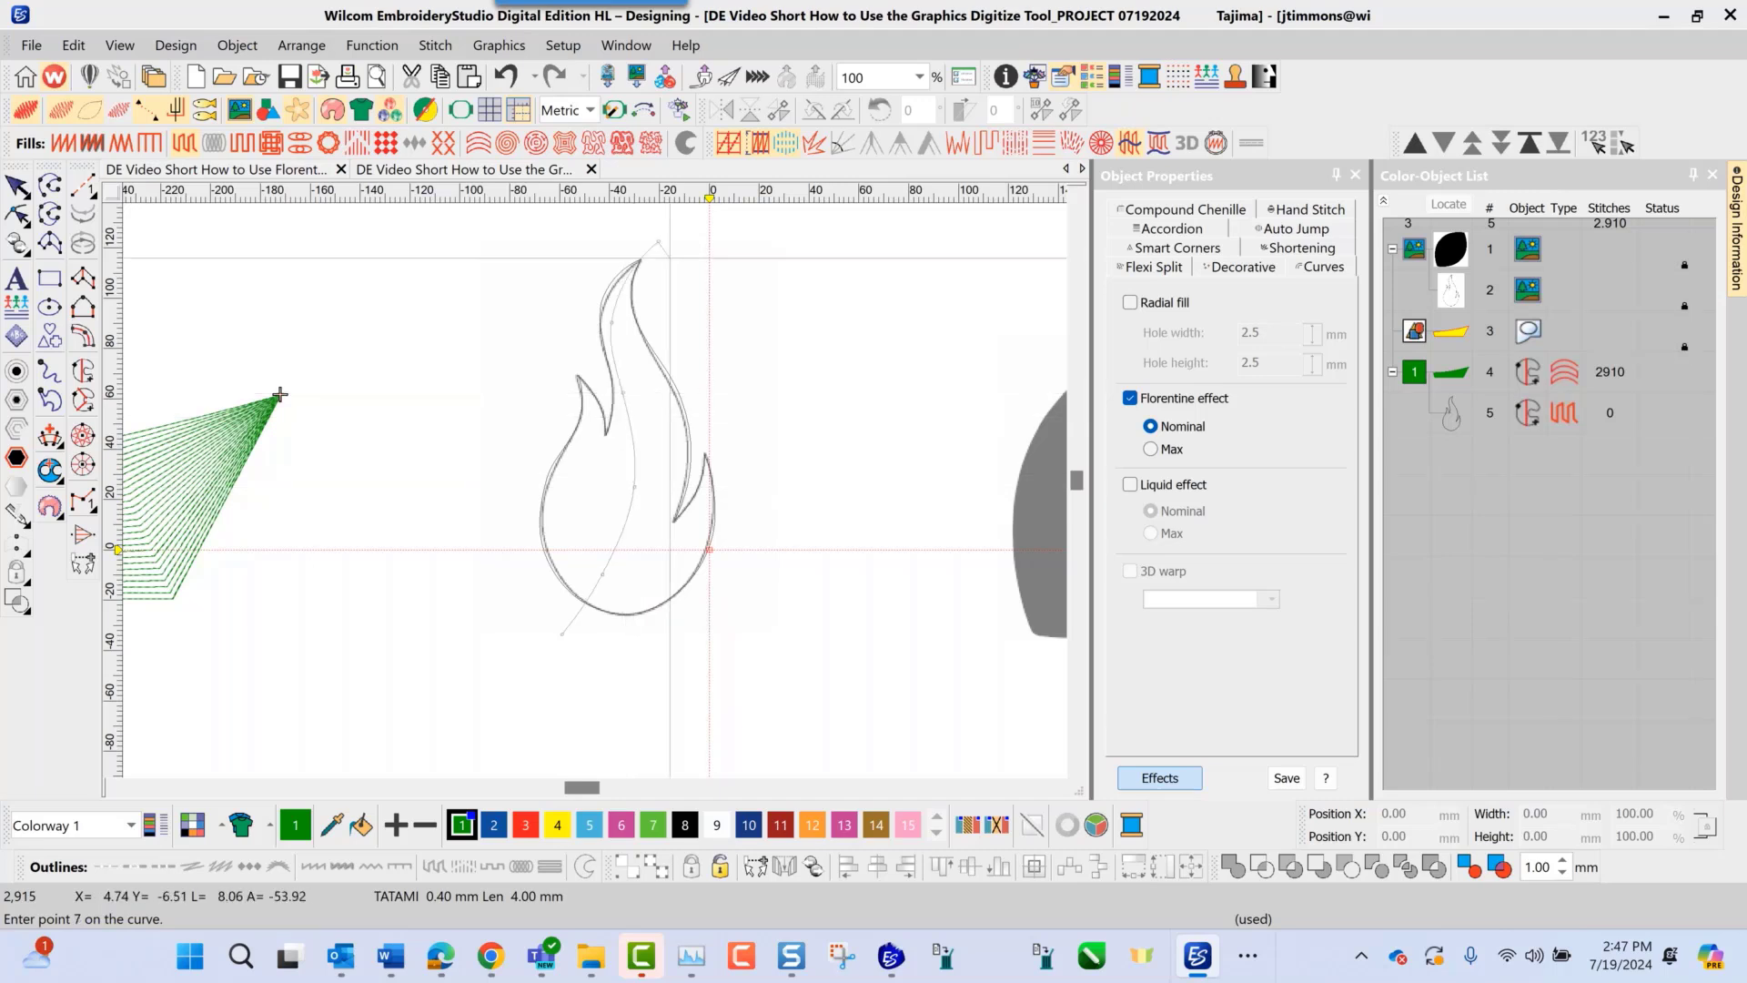
{"action": "key", "text": "Return"}
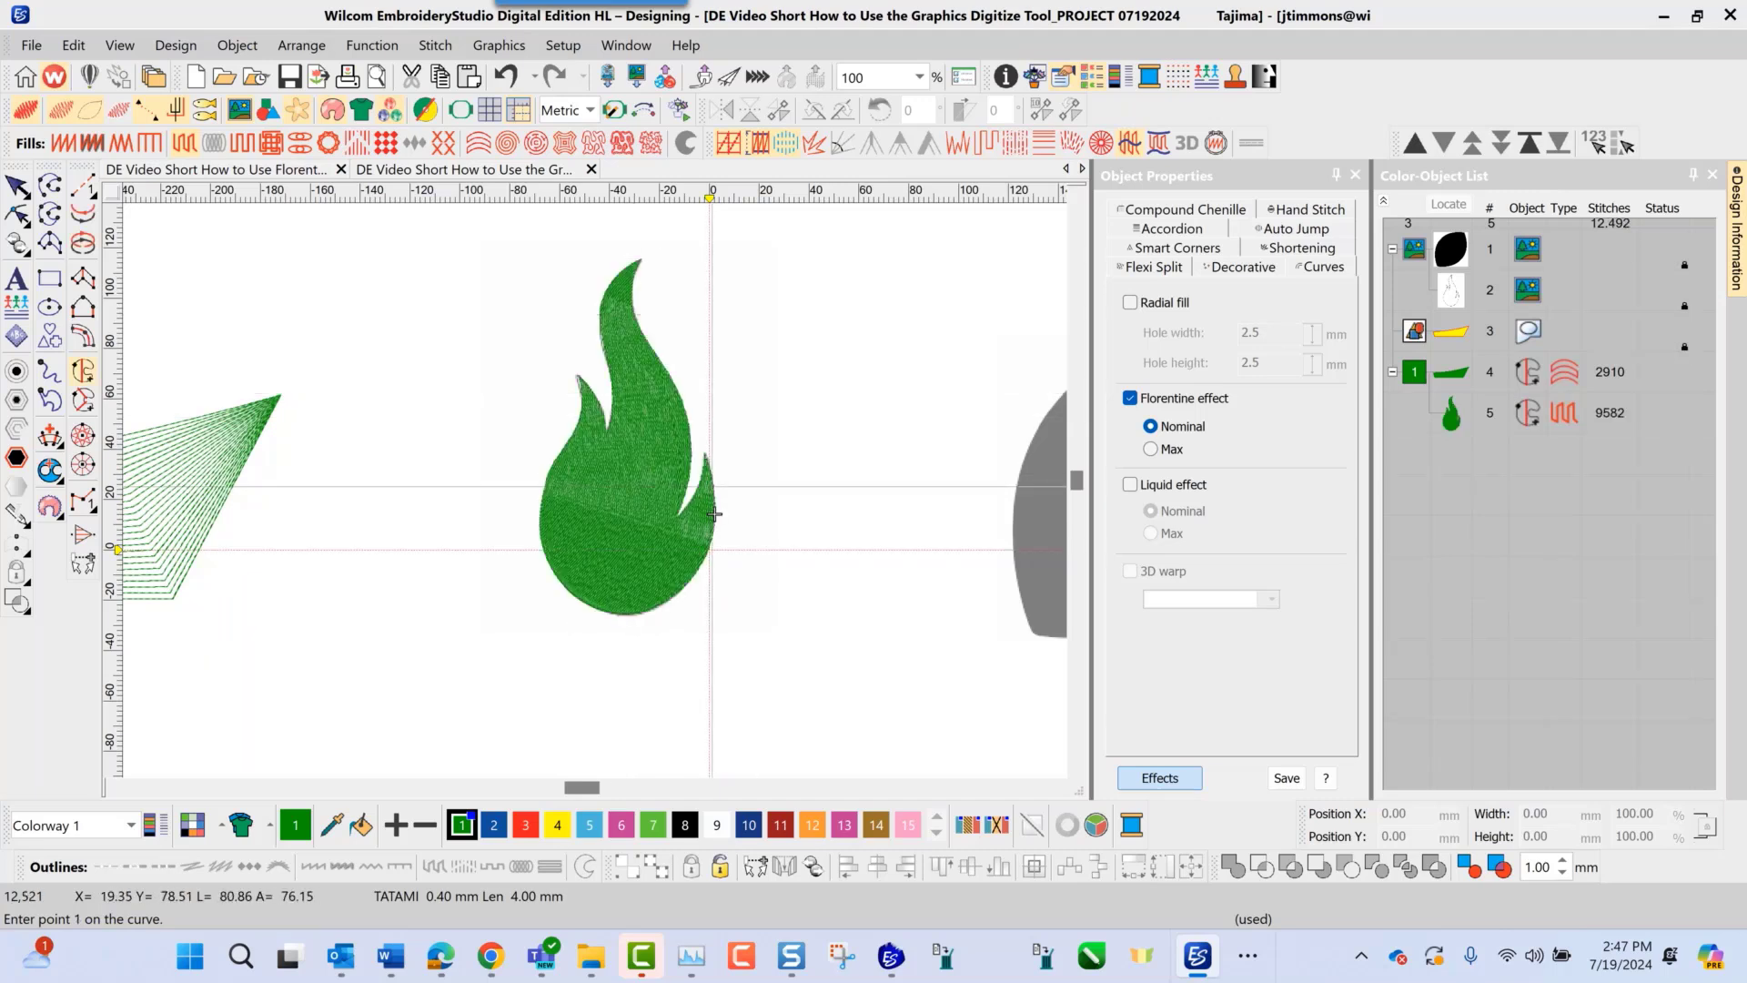
{"action": "key", "text": "Escape"}
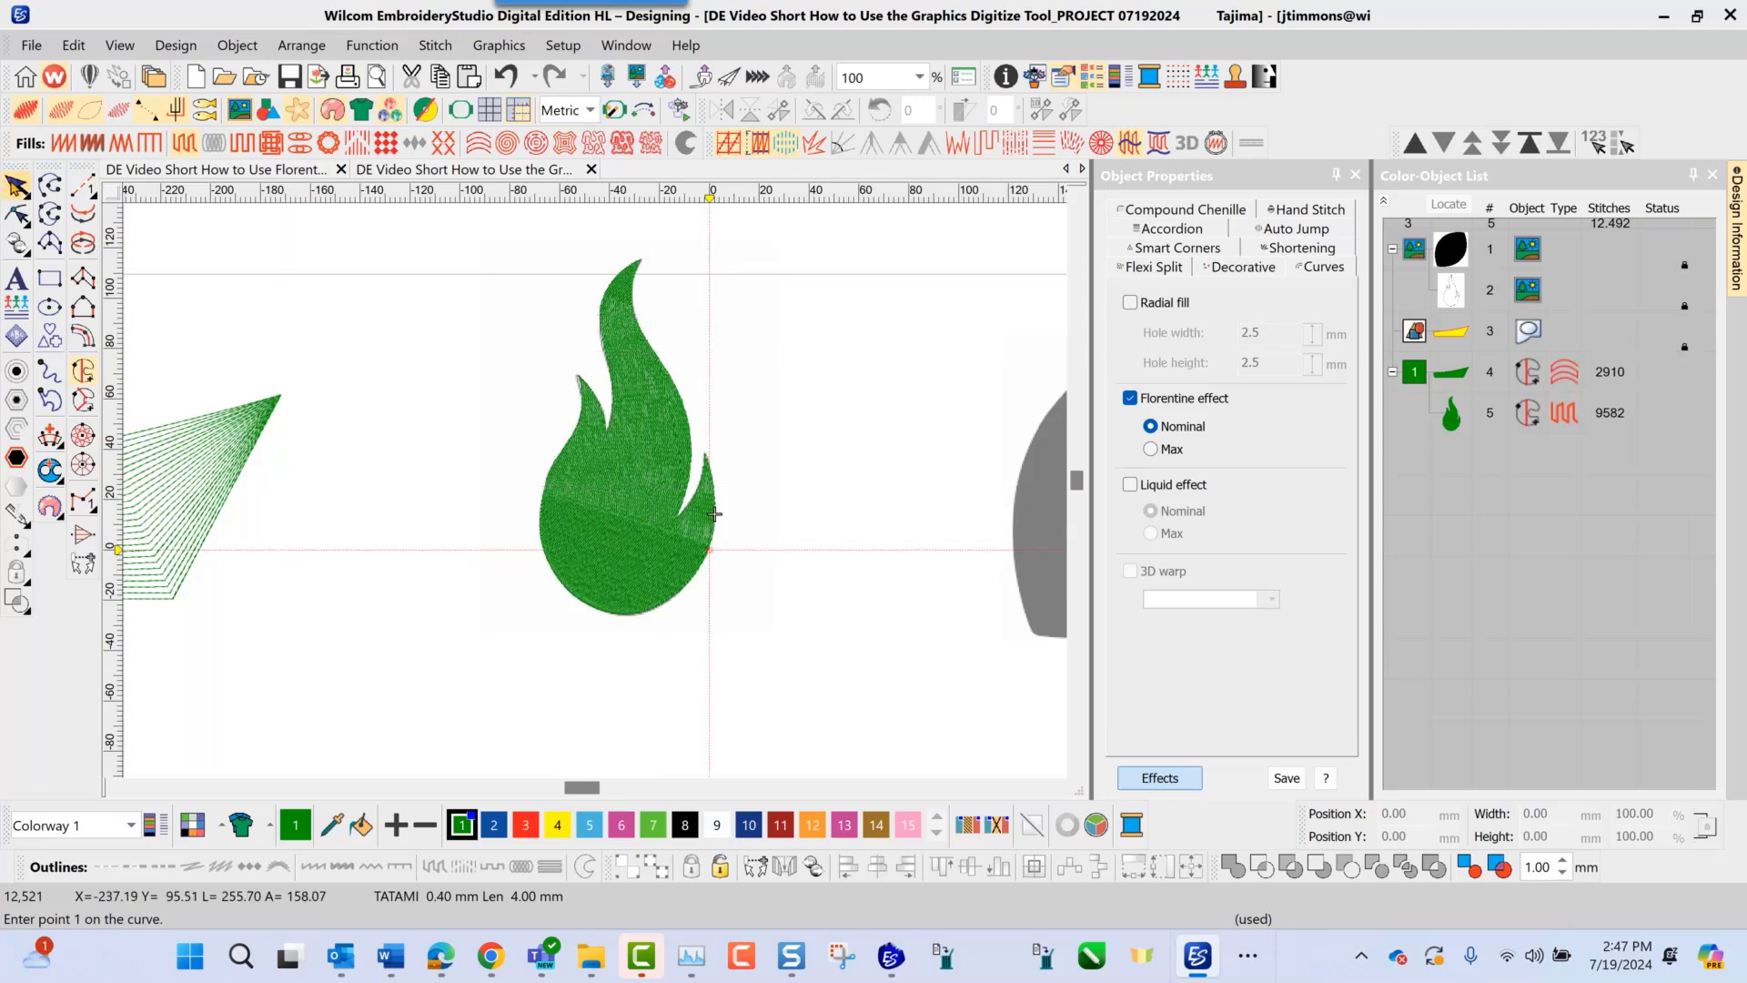
{"action": "key", "text": "Escape"}
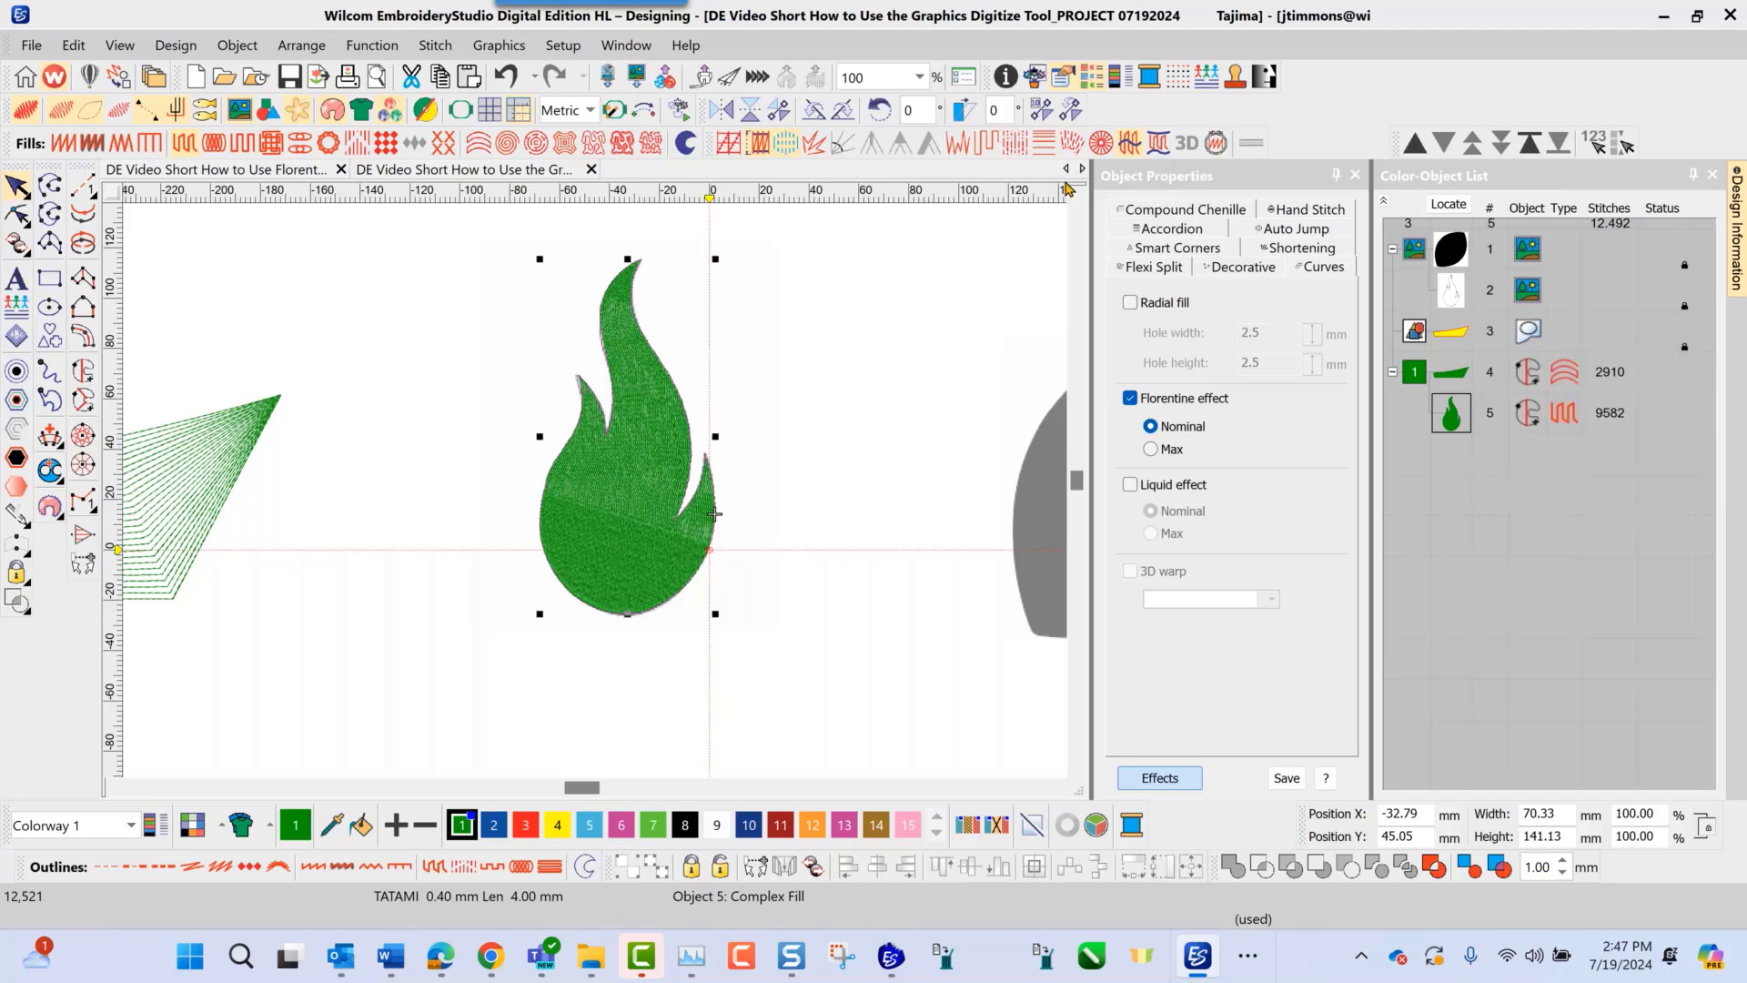
Step: Uncheck Florentine effect on the flame, dropping it to 7699 stitches
{"action": "left_click", "coordinate": [988, 143]}
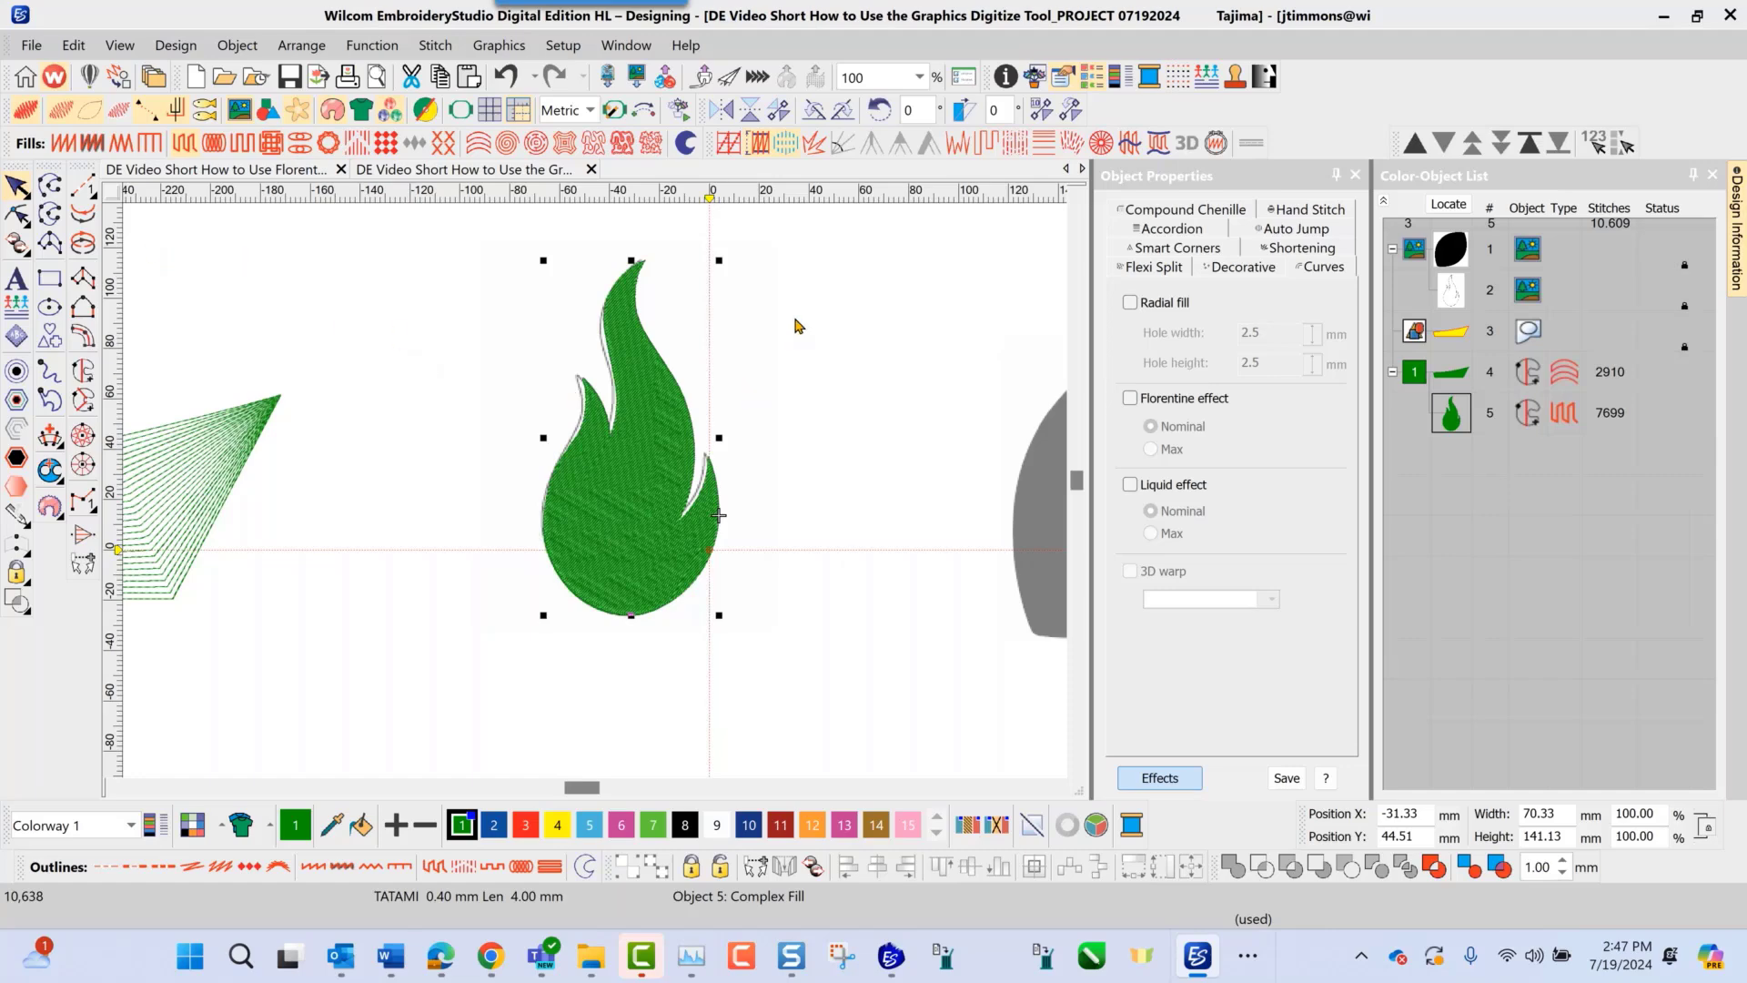
Step: Set the flame's Tatami spacing to 3.00 mm in Object Properties, reducing it to 1488 stitches
{"action": "right_click", "coordinate": [660, 426]}
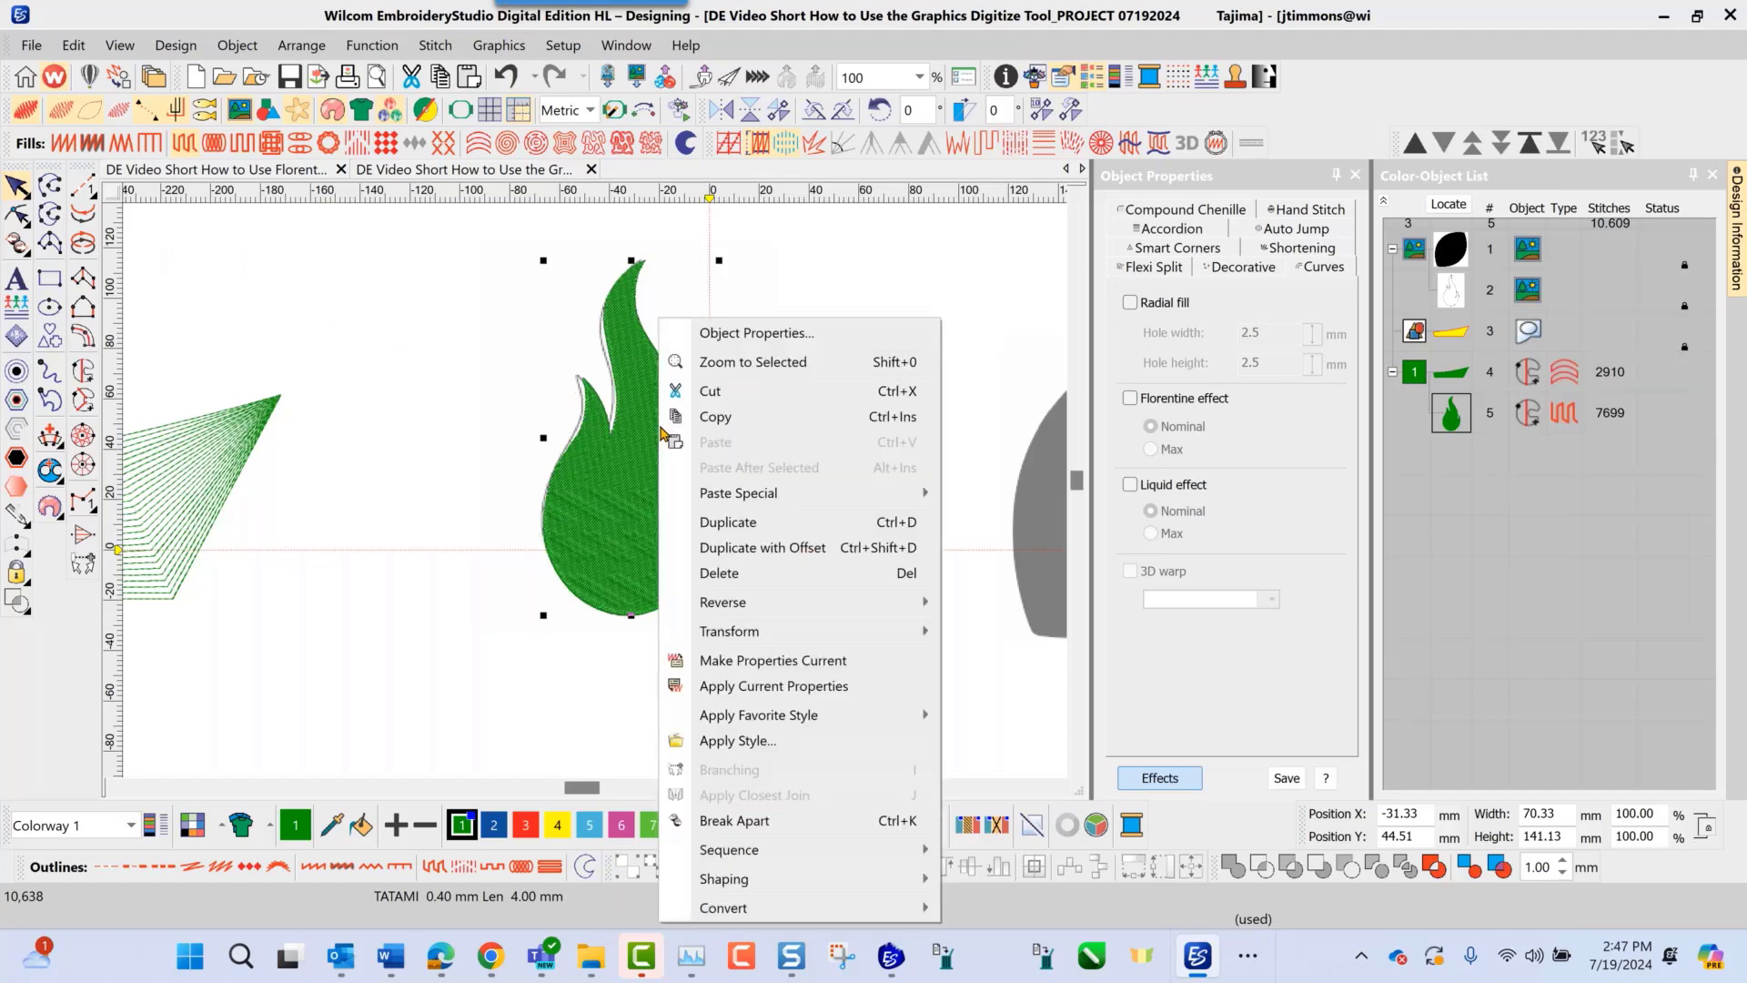
{"action": "left_click", "coordinate": [715, 337]}
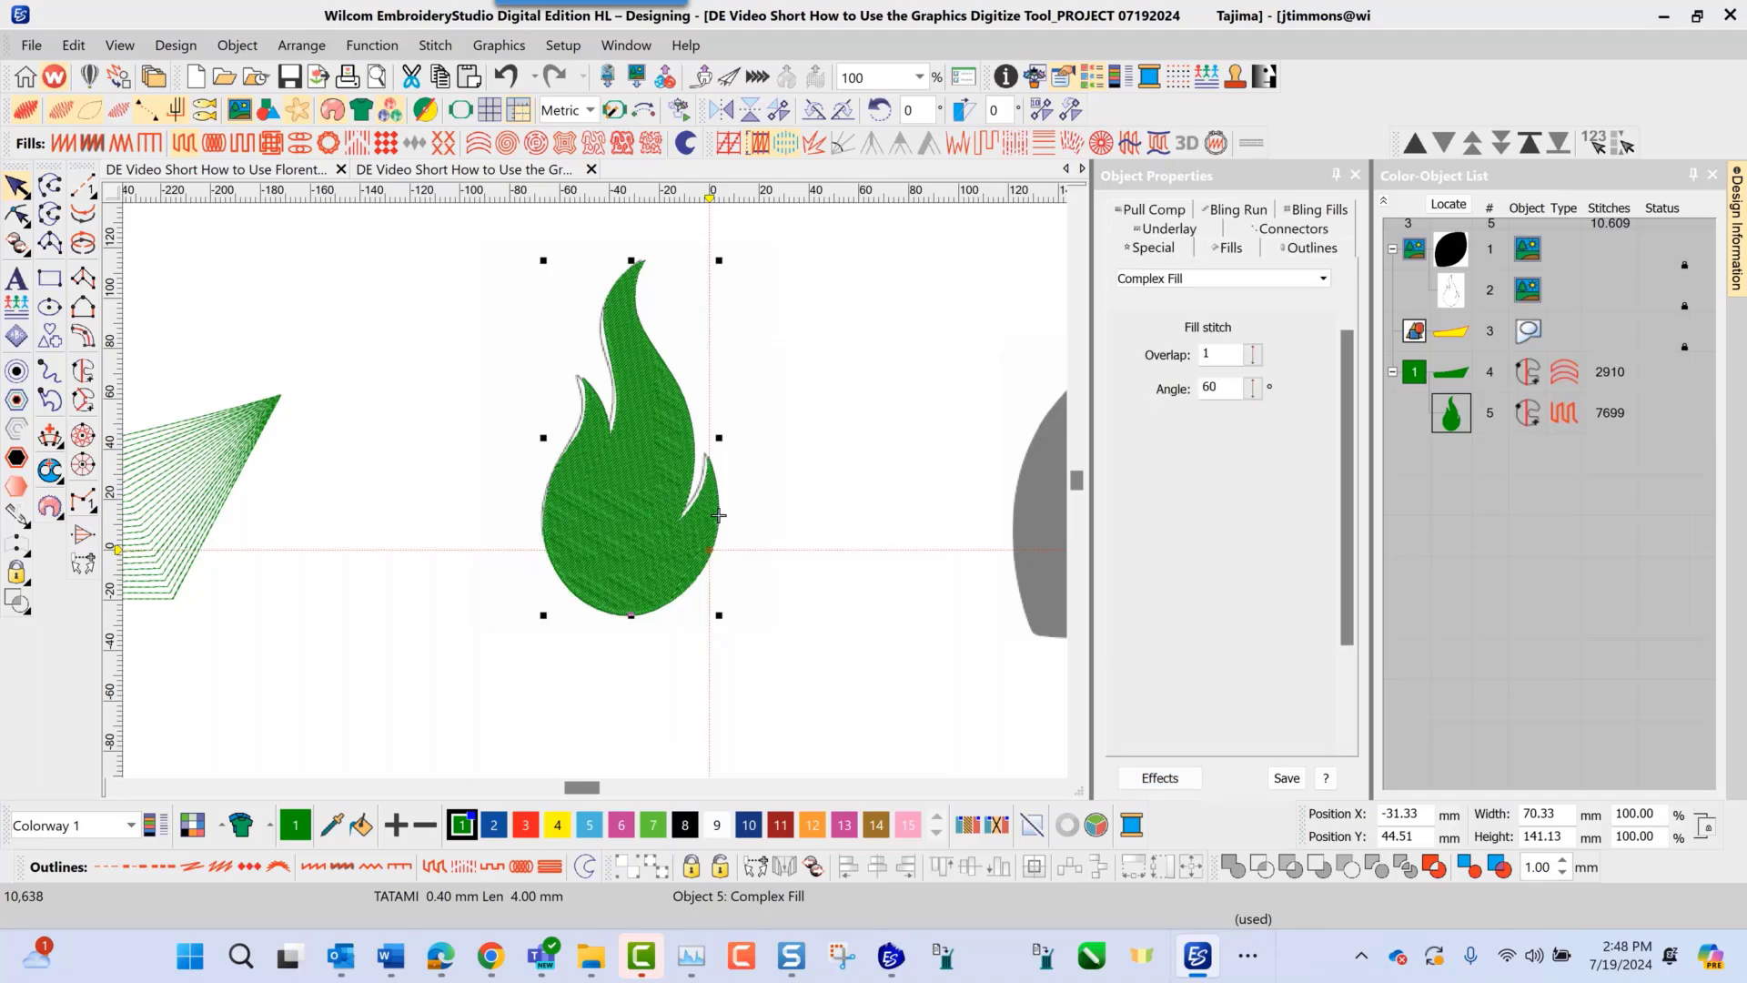
{"action": "left_click", "coordinate": [1236, 252]}
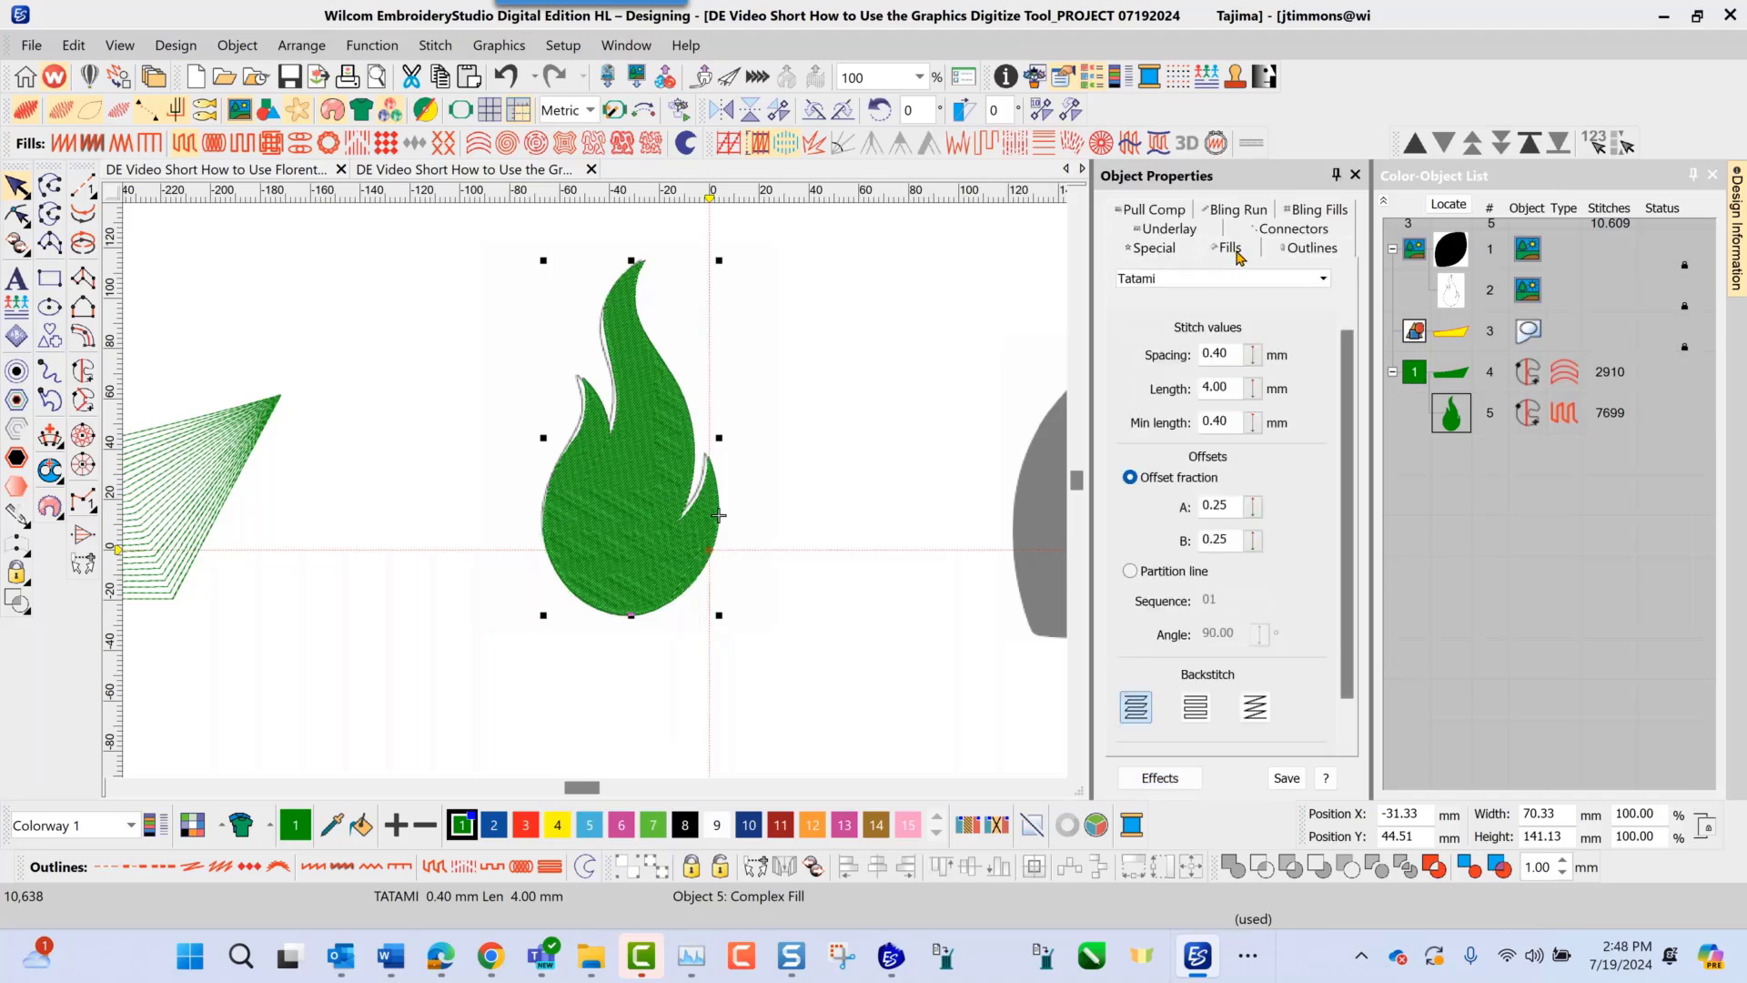
{"action": "double_click", "coordinate": [1228, 357]}
{"action": "type", "text": "3.0"}
{"action": "key", "text": "Return"}
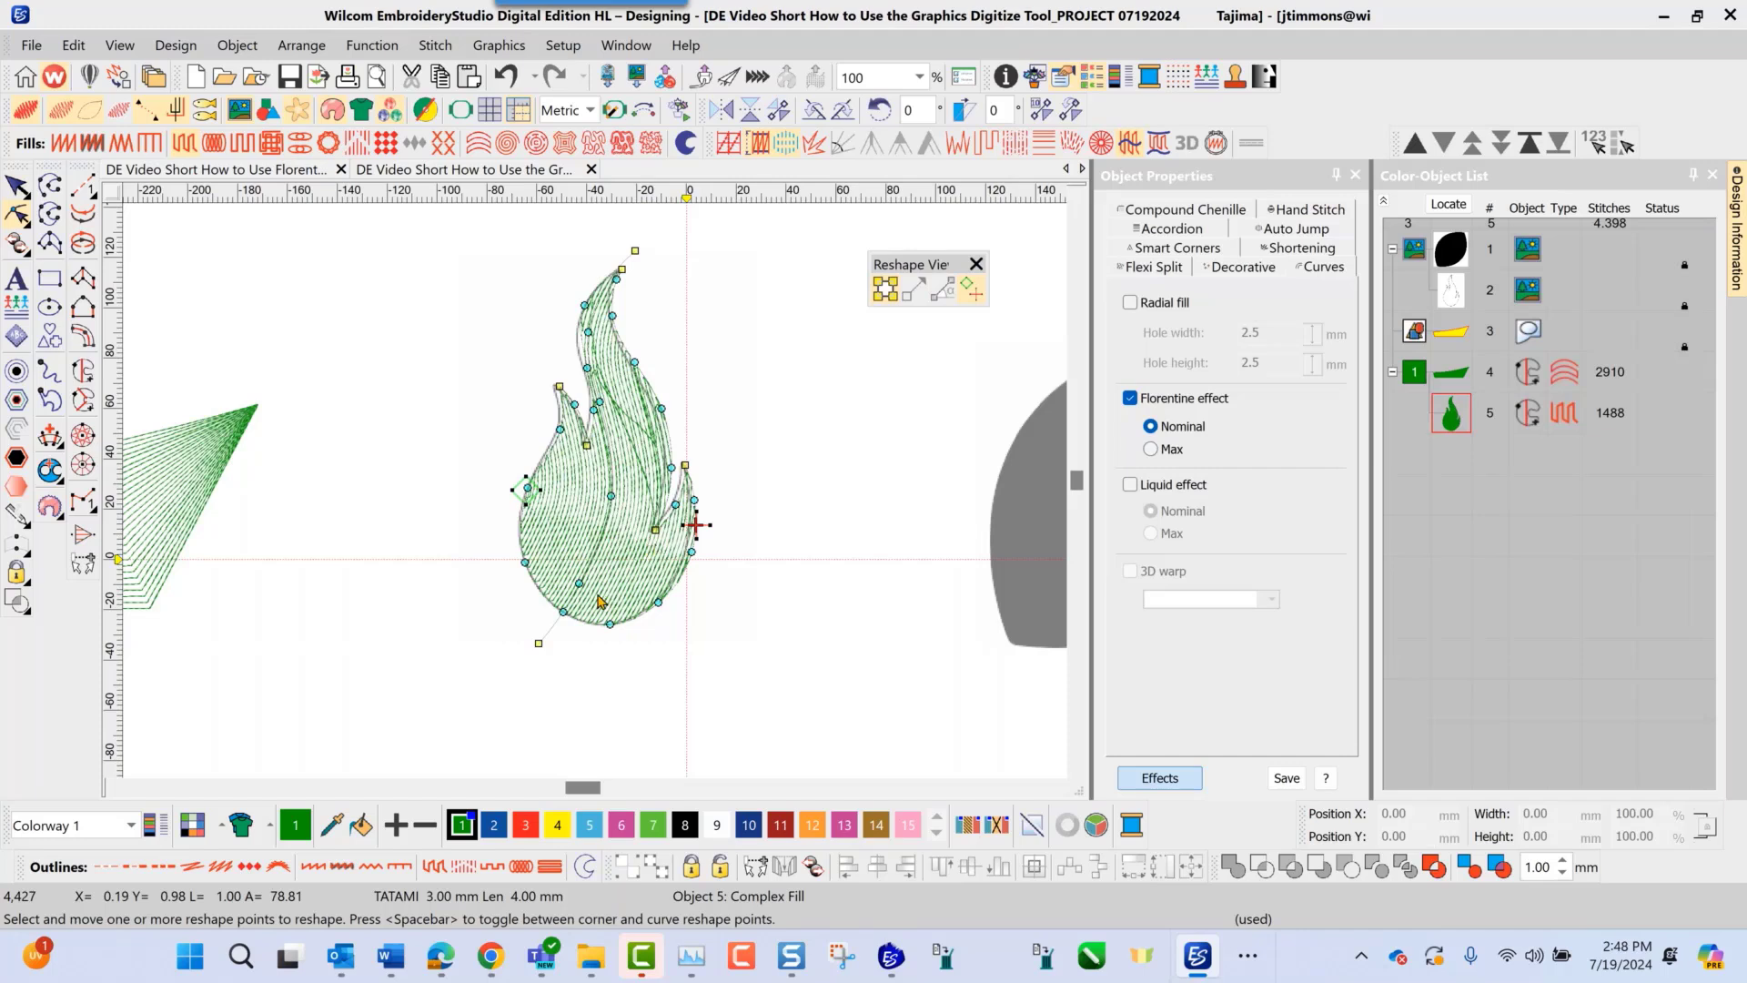
Step: Exit Reshape mode and zoom in on the flame's open Florentine Tatami stitching (1488 stitches)
{"action": "key", "text": "Escape"}
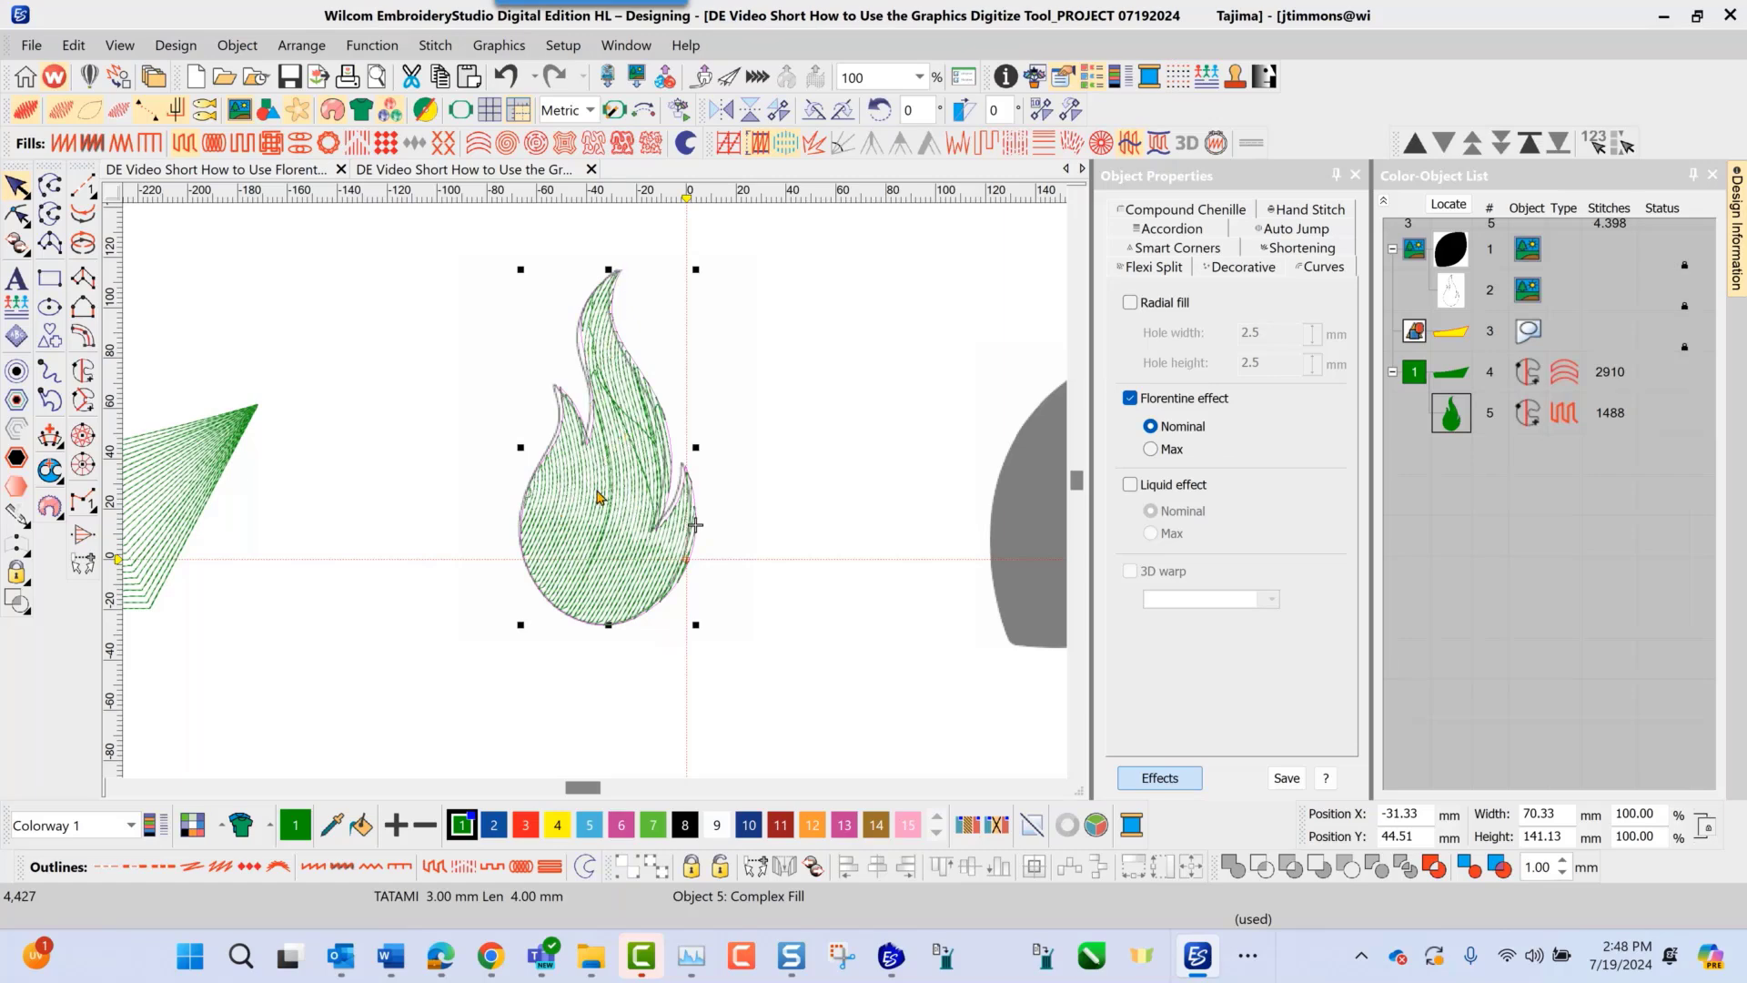
{"action": "scroll", "coordinate": [605, 478], "scroll_direction": "up", "scroll_amount": 2}
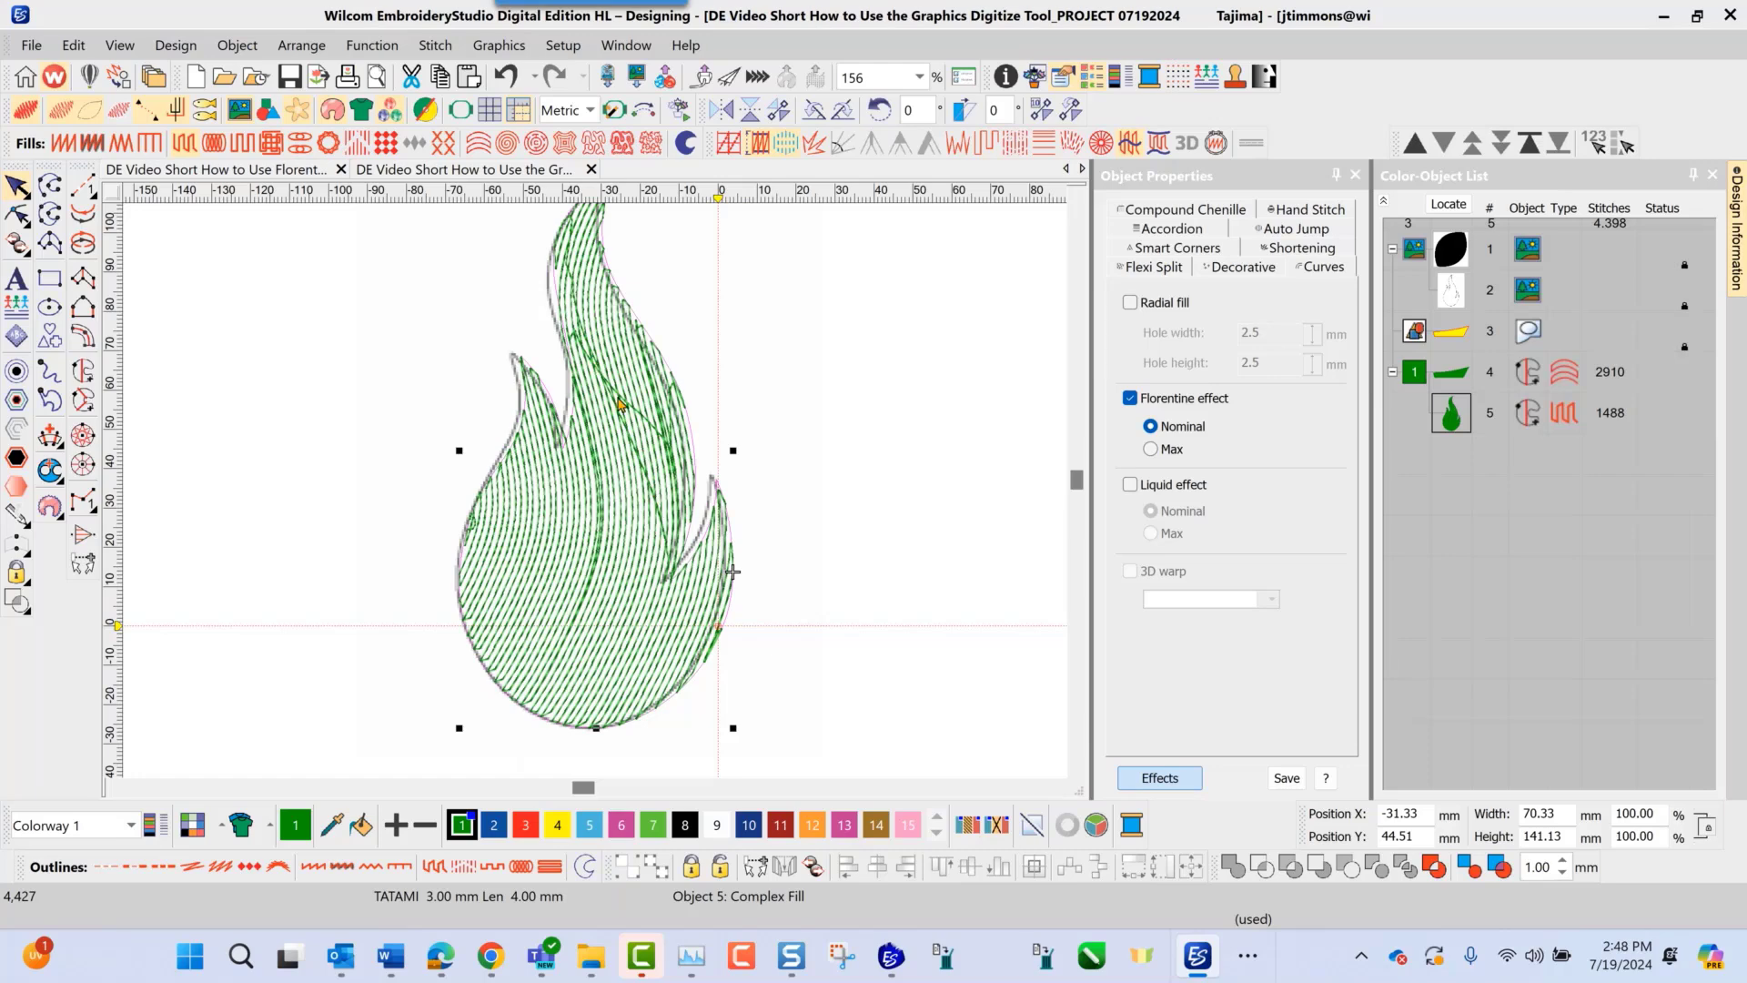
{"action": "scroll", "coordinate": [598, 499], "scroll_direction": "down", "scroll_amount": 1}
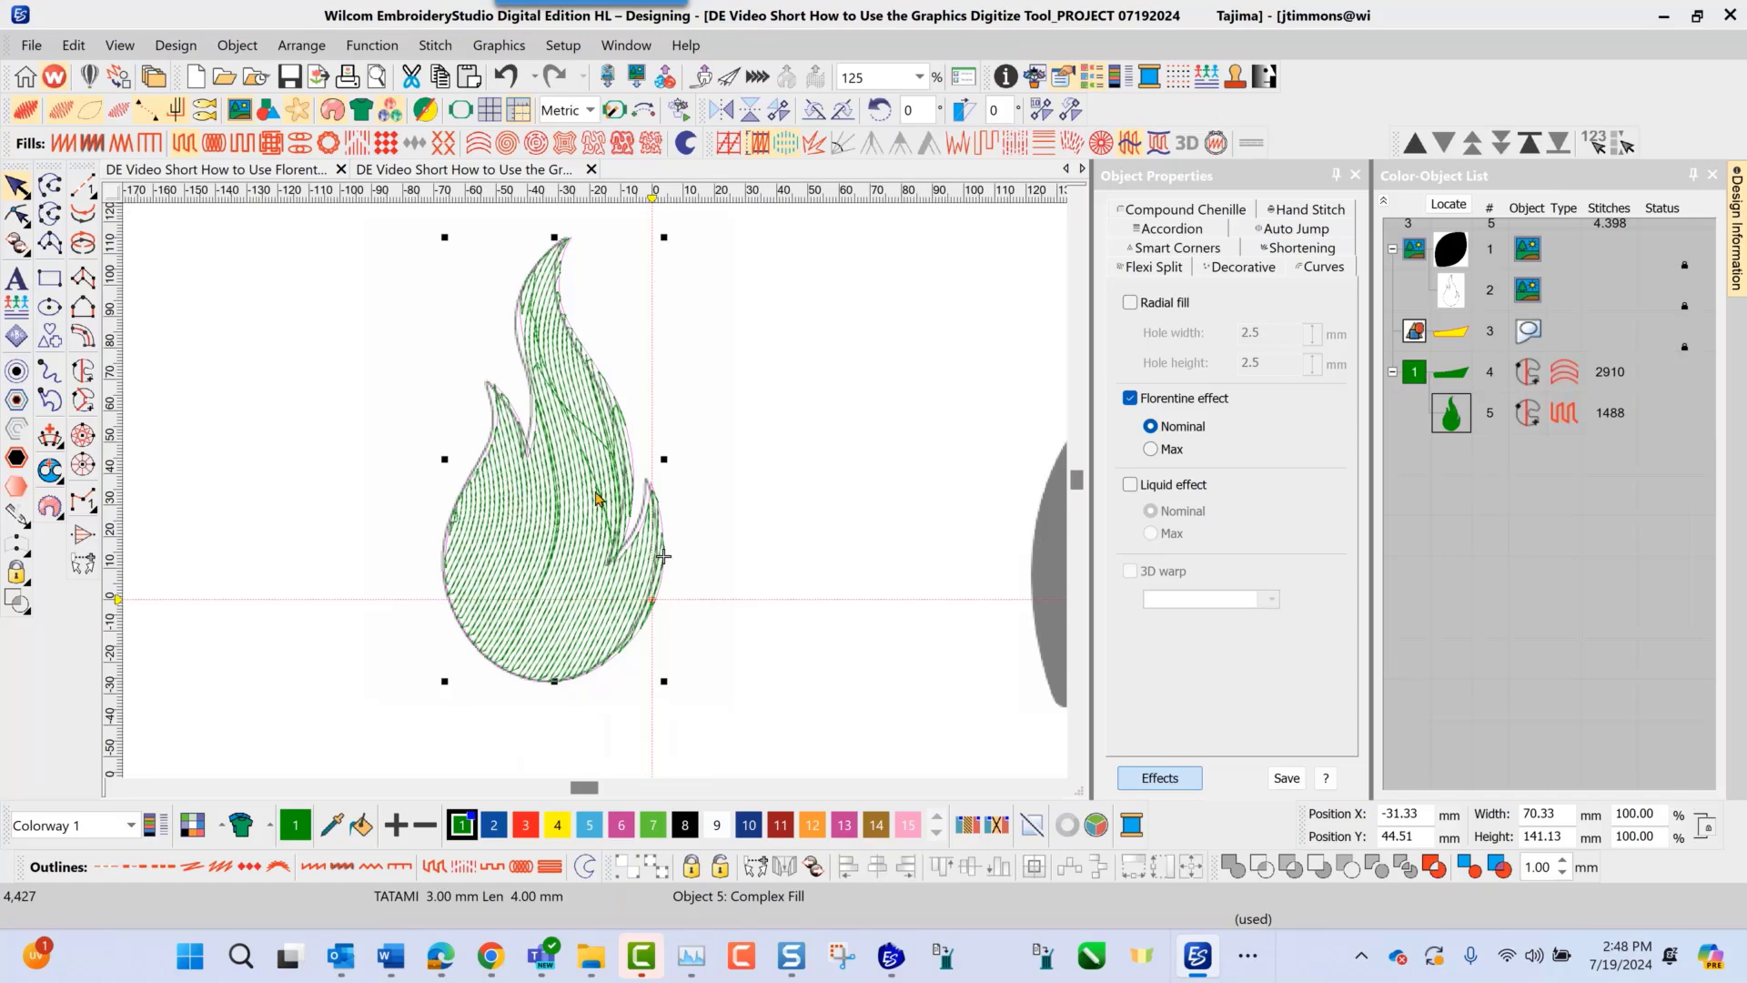
{"action": "scroll", "coordinate": [598, 499], "scroll_direction": "up", "scroll_amount": 1}
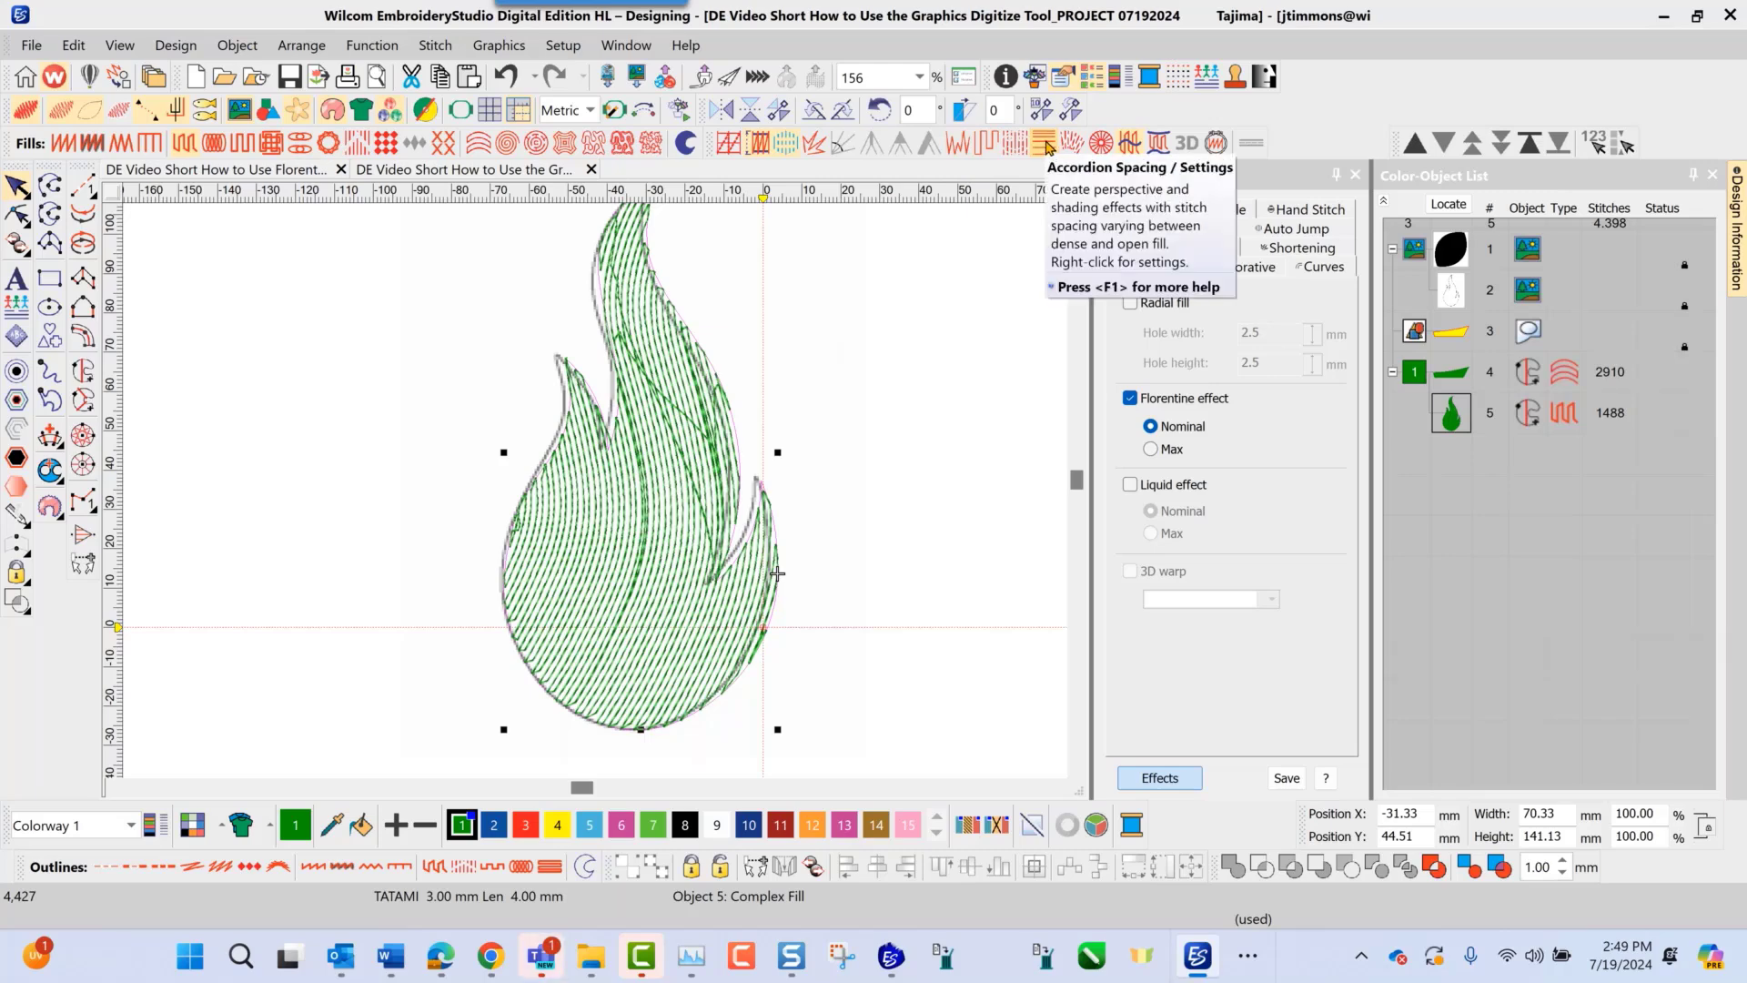
Step: Turn on trapunto for the flame fill (1595 stitches) and shift the flame slightly left
{"action": "left_click", "coordinate": [986, 144]}
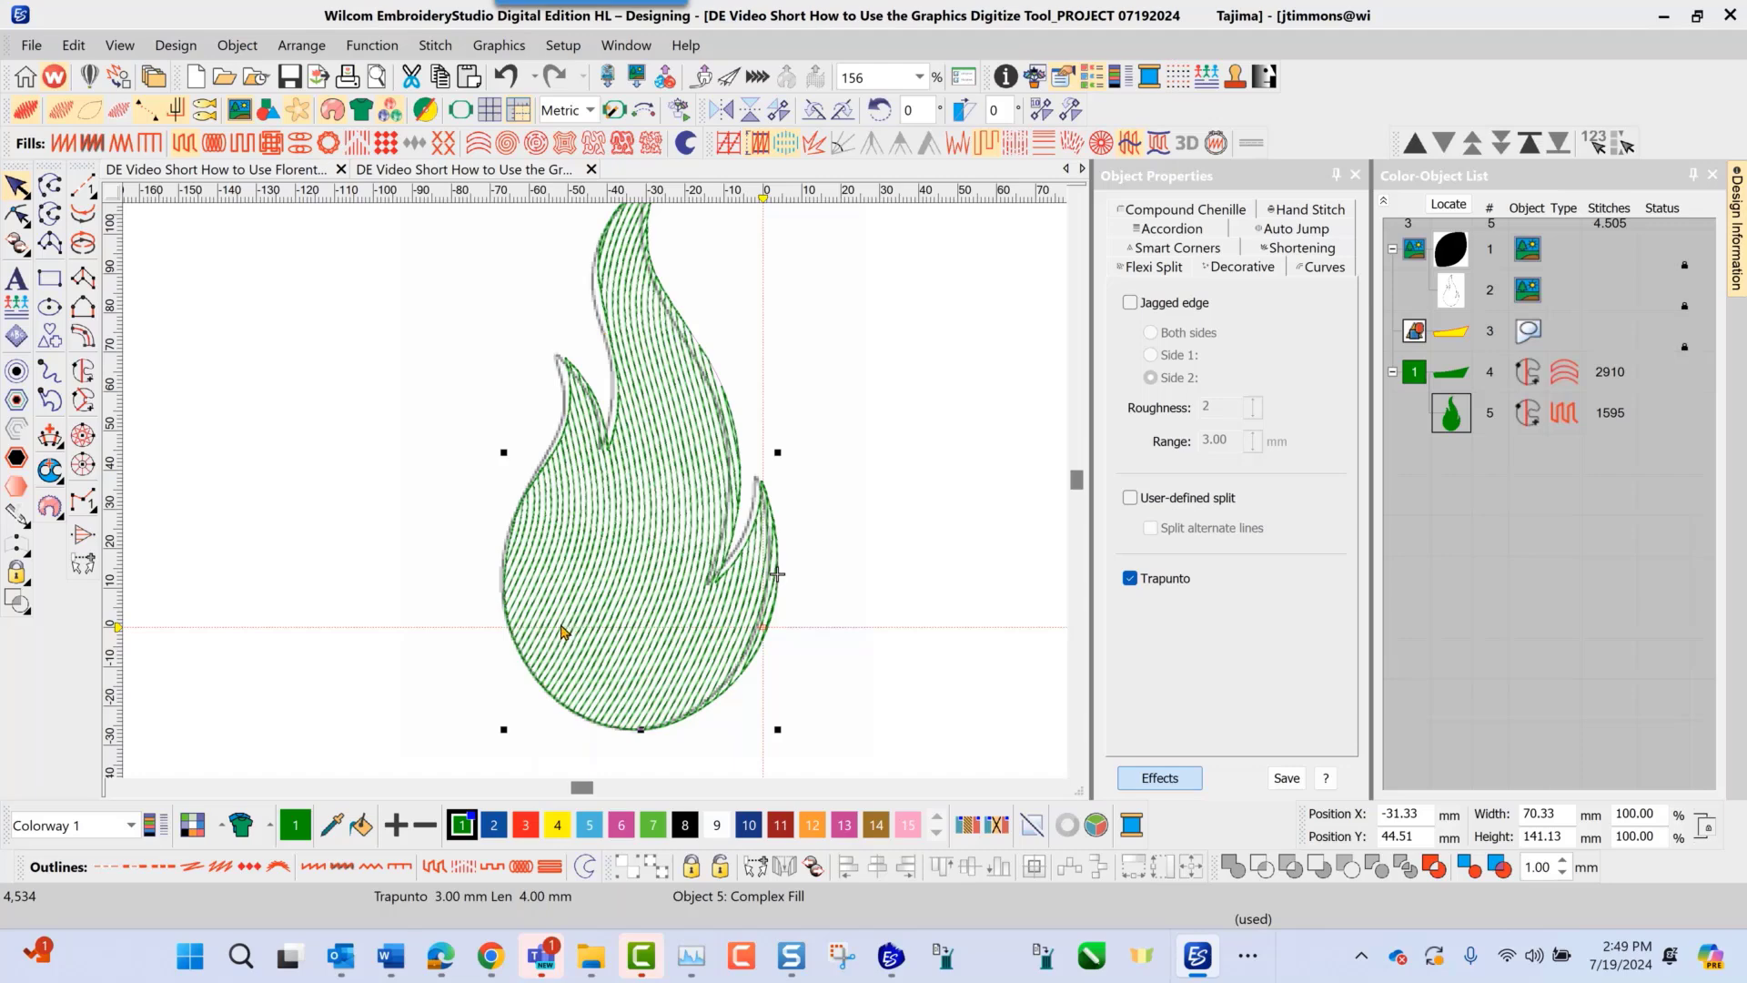
{"action": "left_click_drag", "start_coordinate": [609, 634], "coordinate": [611, 634]}
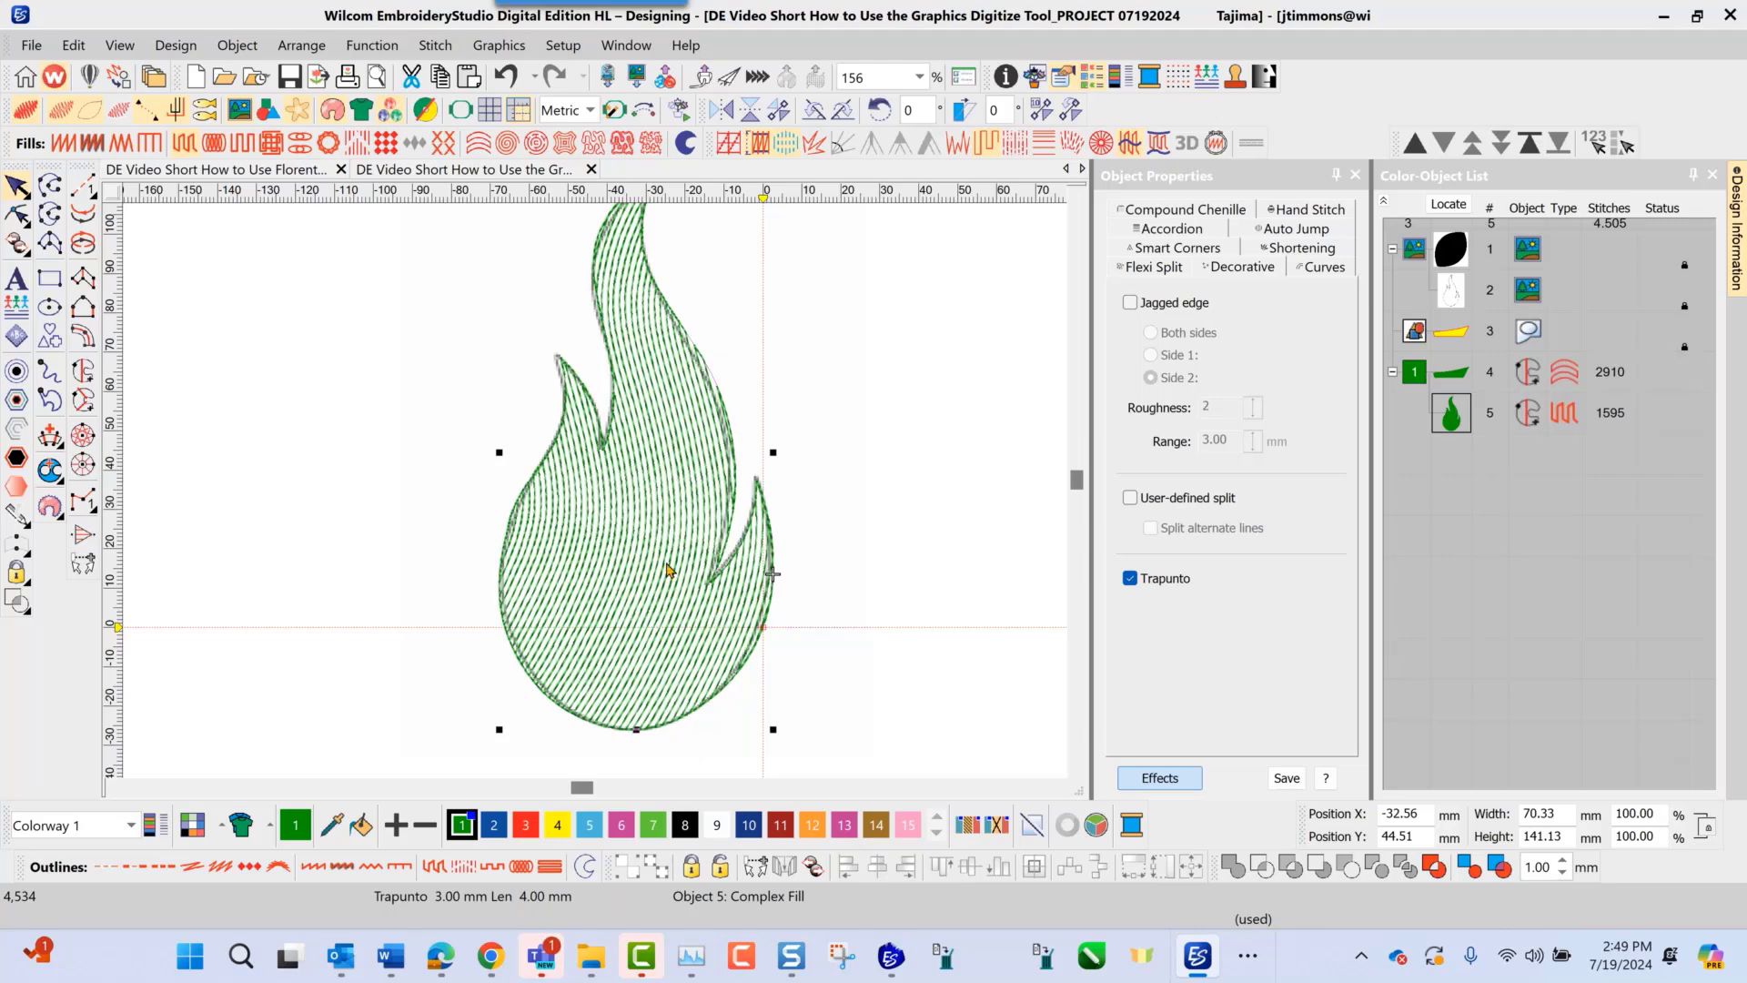
{"action": "scroll", "coordinate": [637, 598], "scroll_direction": "down", "scroll_amount": 1}
{"action": "scroll", "coordinate": [599, 499], "scroll_direction": "down", "scroll_amount": 1}
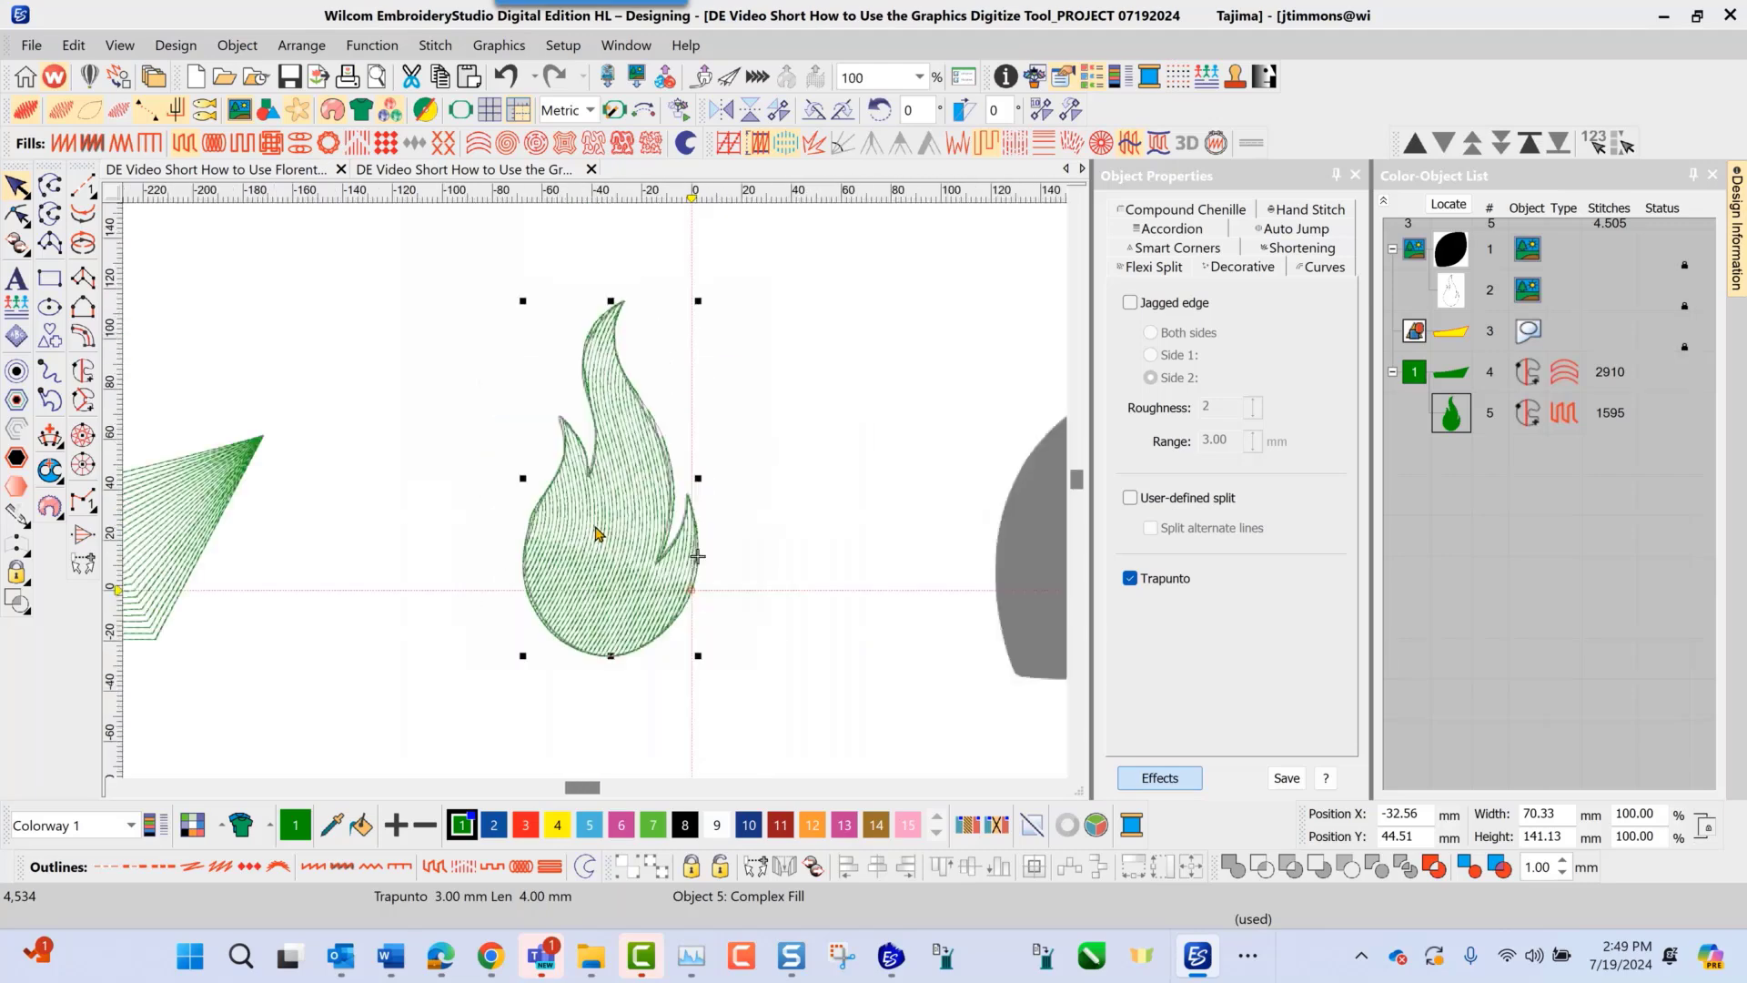
Step: Raise the flame's stitching start point and lower its end point, giving 1485 stitches
{"action": "left_click", "coordinate": [17, 213]}
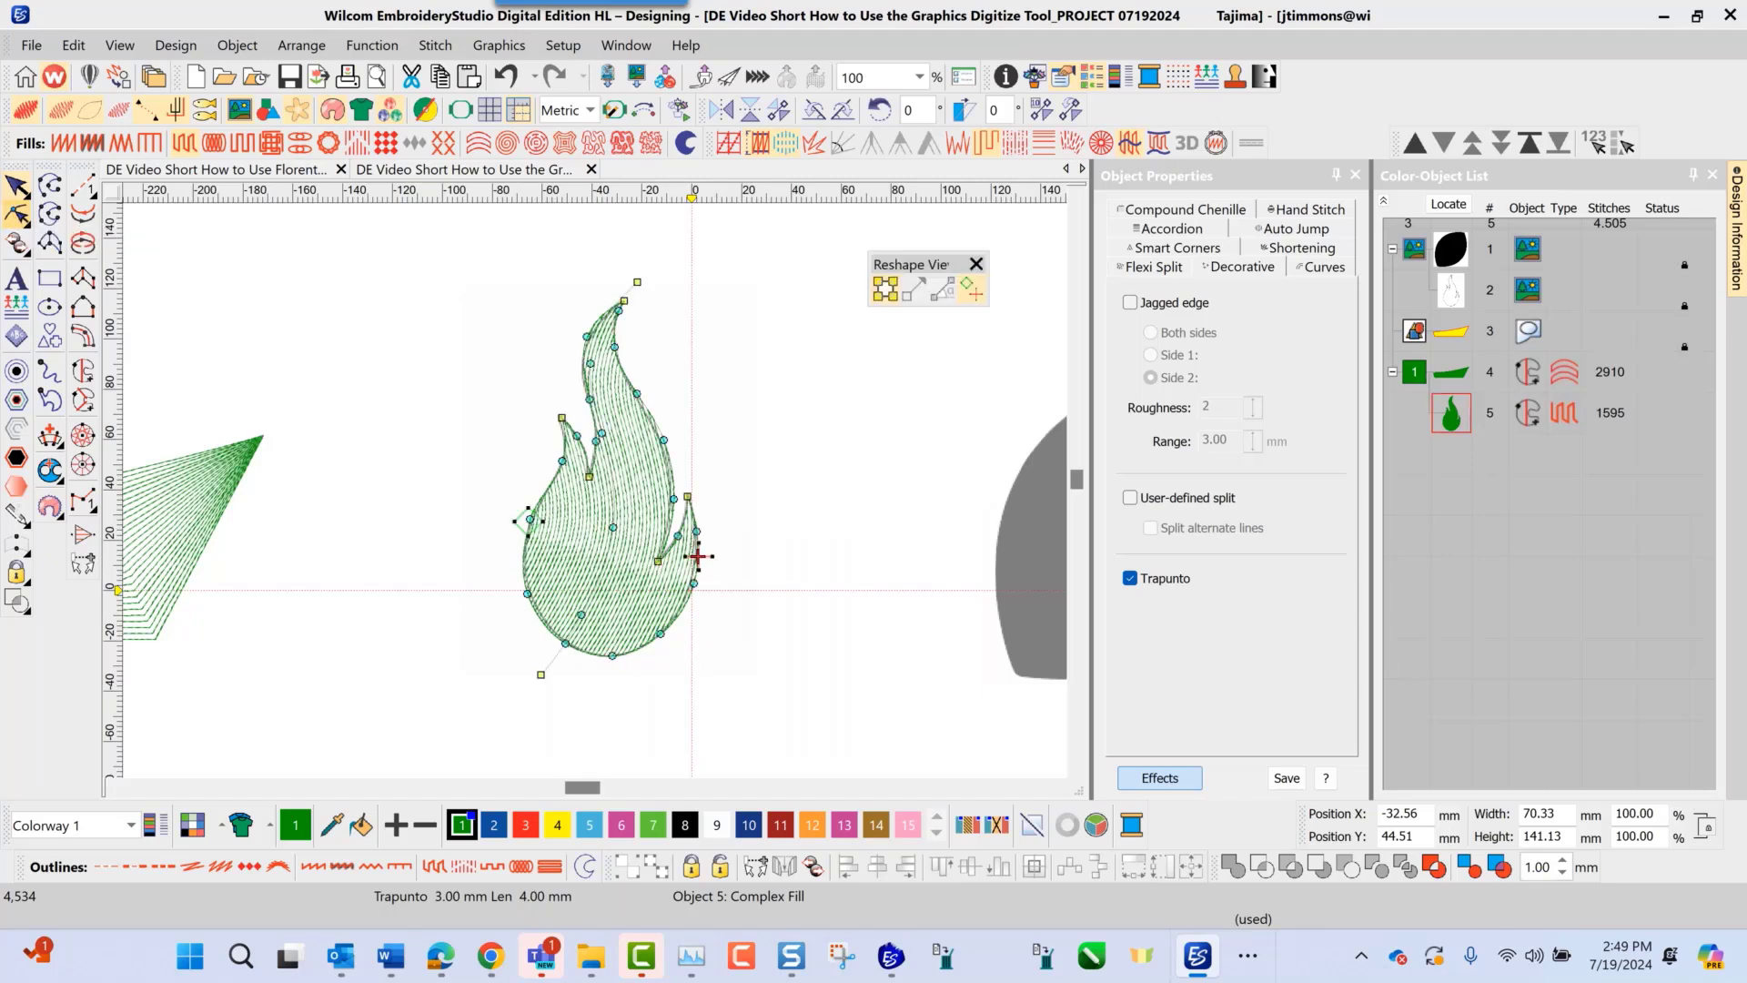
{"action": "mouse_move", "coordinate": [635, 283]}
{"action": "left_mouse_down"}
{"action": "mouse_move", "coordinate": [593, 265]}
{"action": "mouse_move", "coordinate": [636, 261]}
{"action": "left_mouse_up"}
{"action": "left_click_drag", "start_coordinate": [541, 674], "coordinate": [538, 702]}
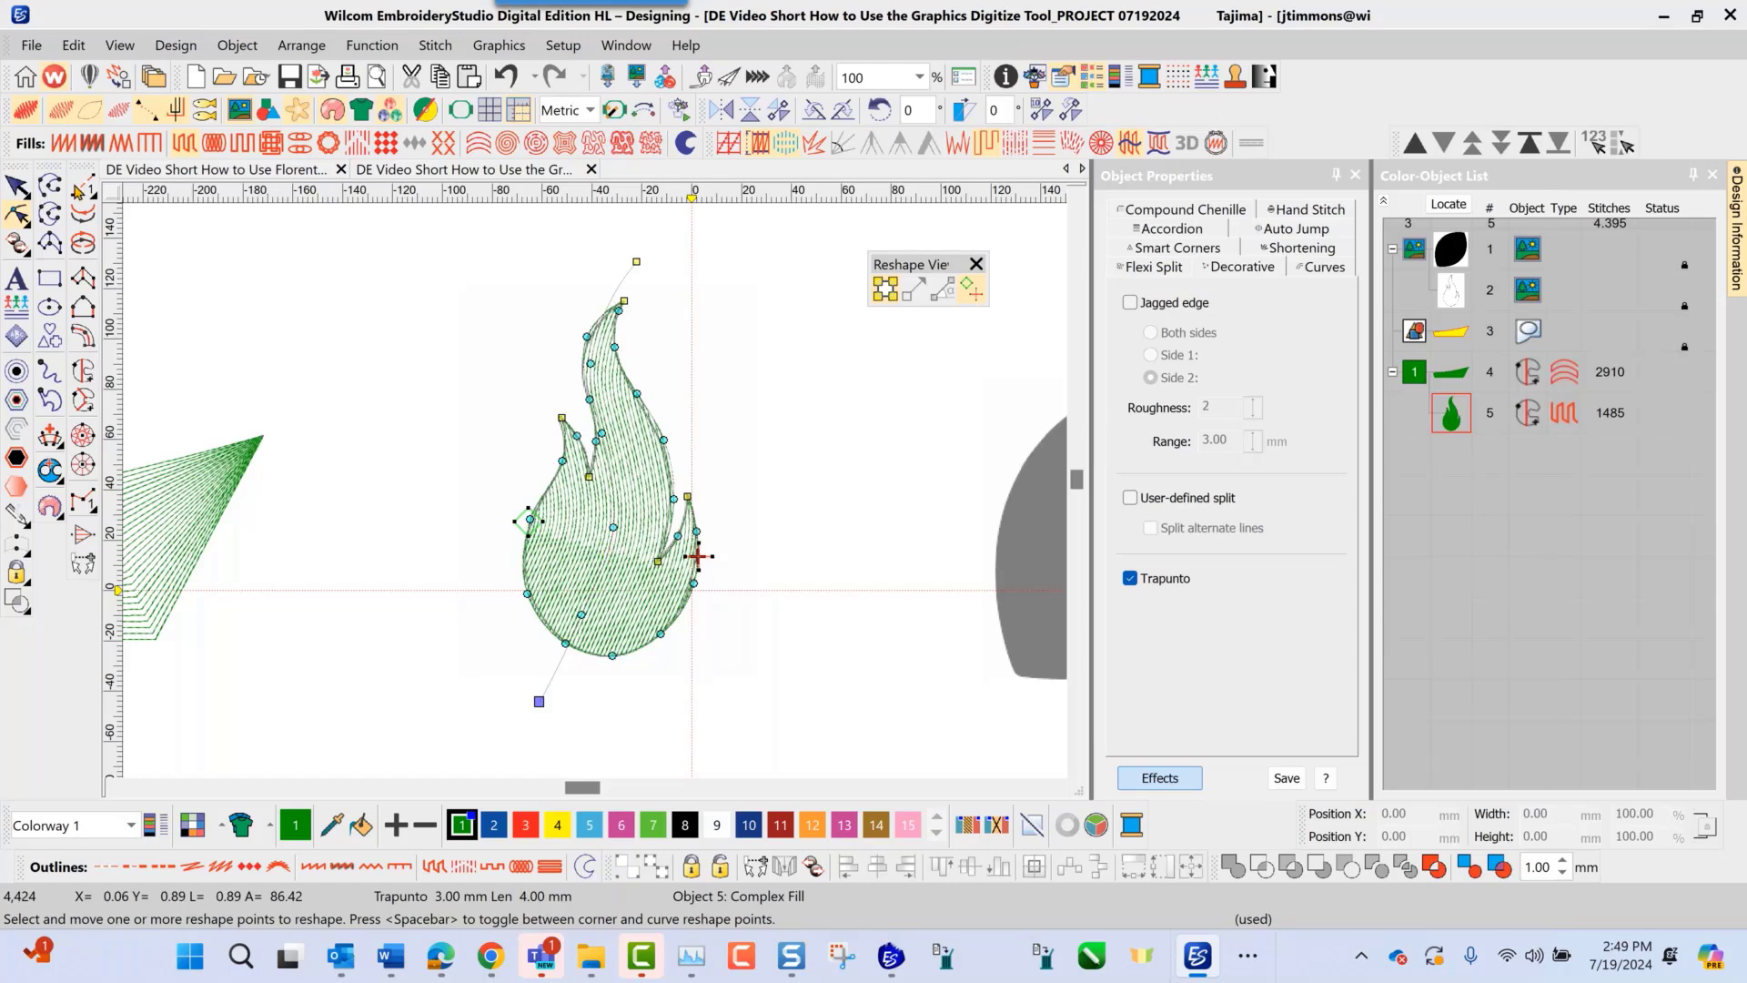
{"action": "left_click", "coordinate": [17, 186]}
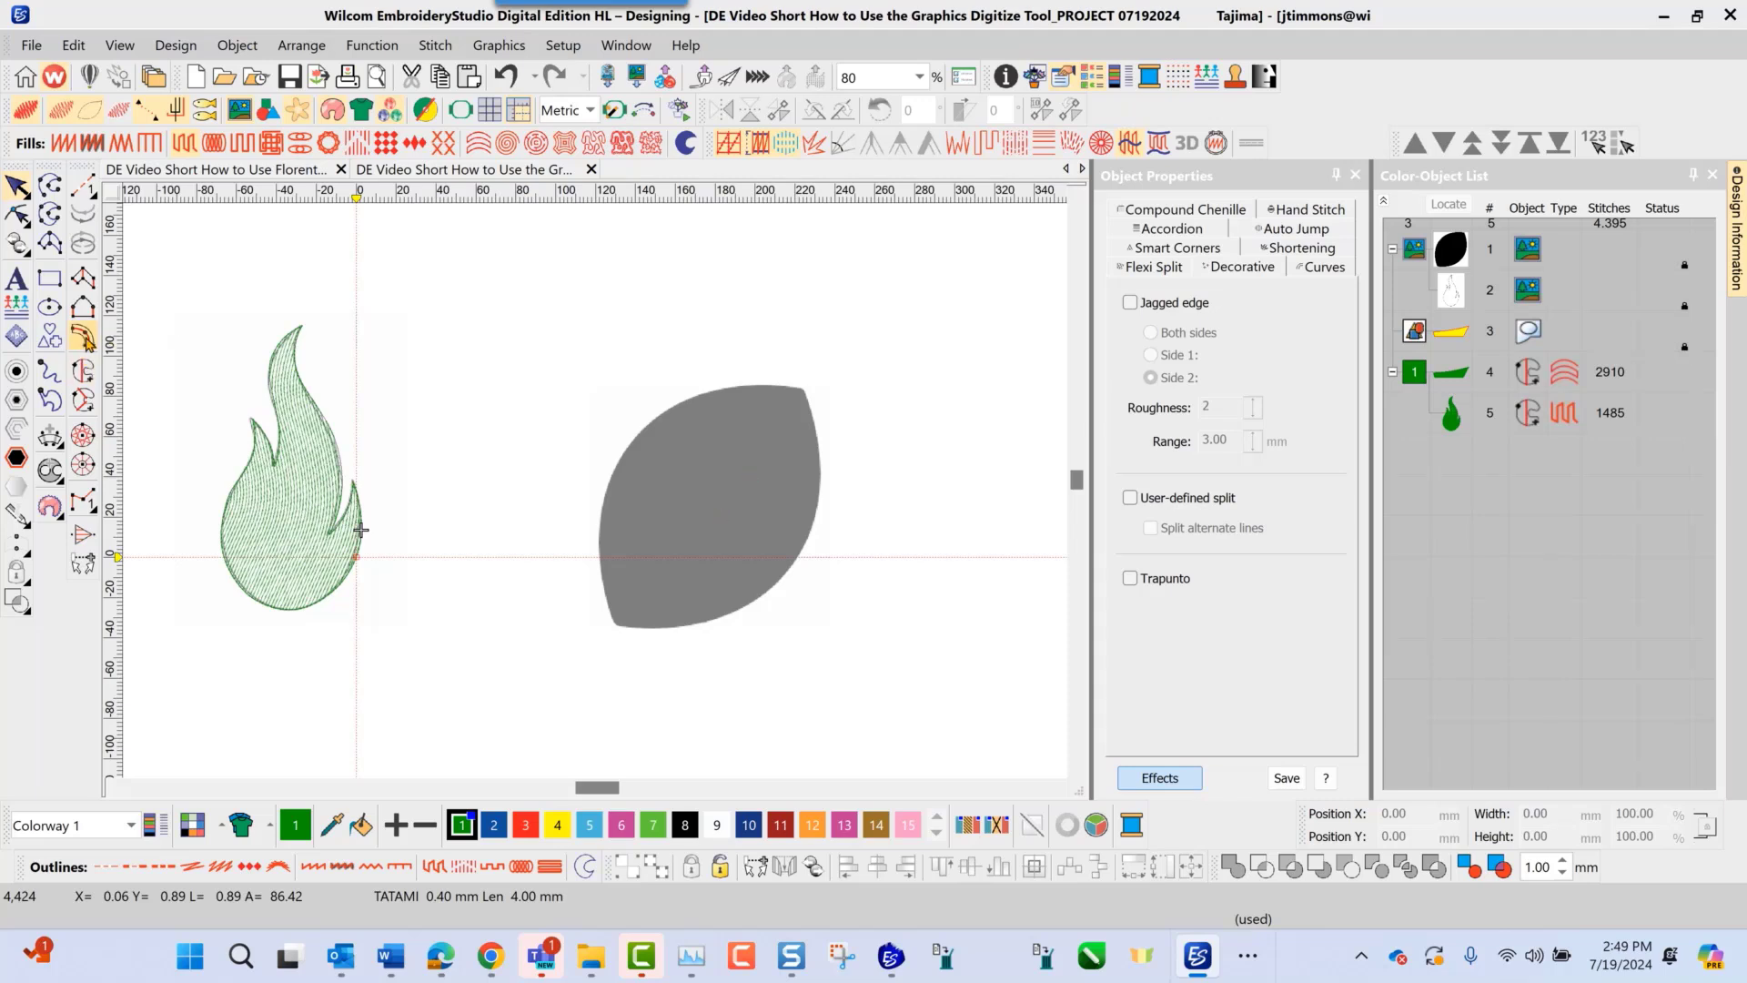
Step: Start a new Complex Fill object with the Liquid effect turned on
{"action": "left_click", "coordinate": [83, 370]}
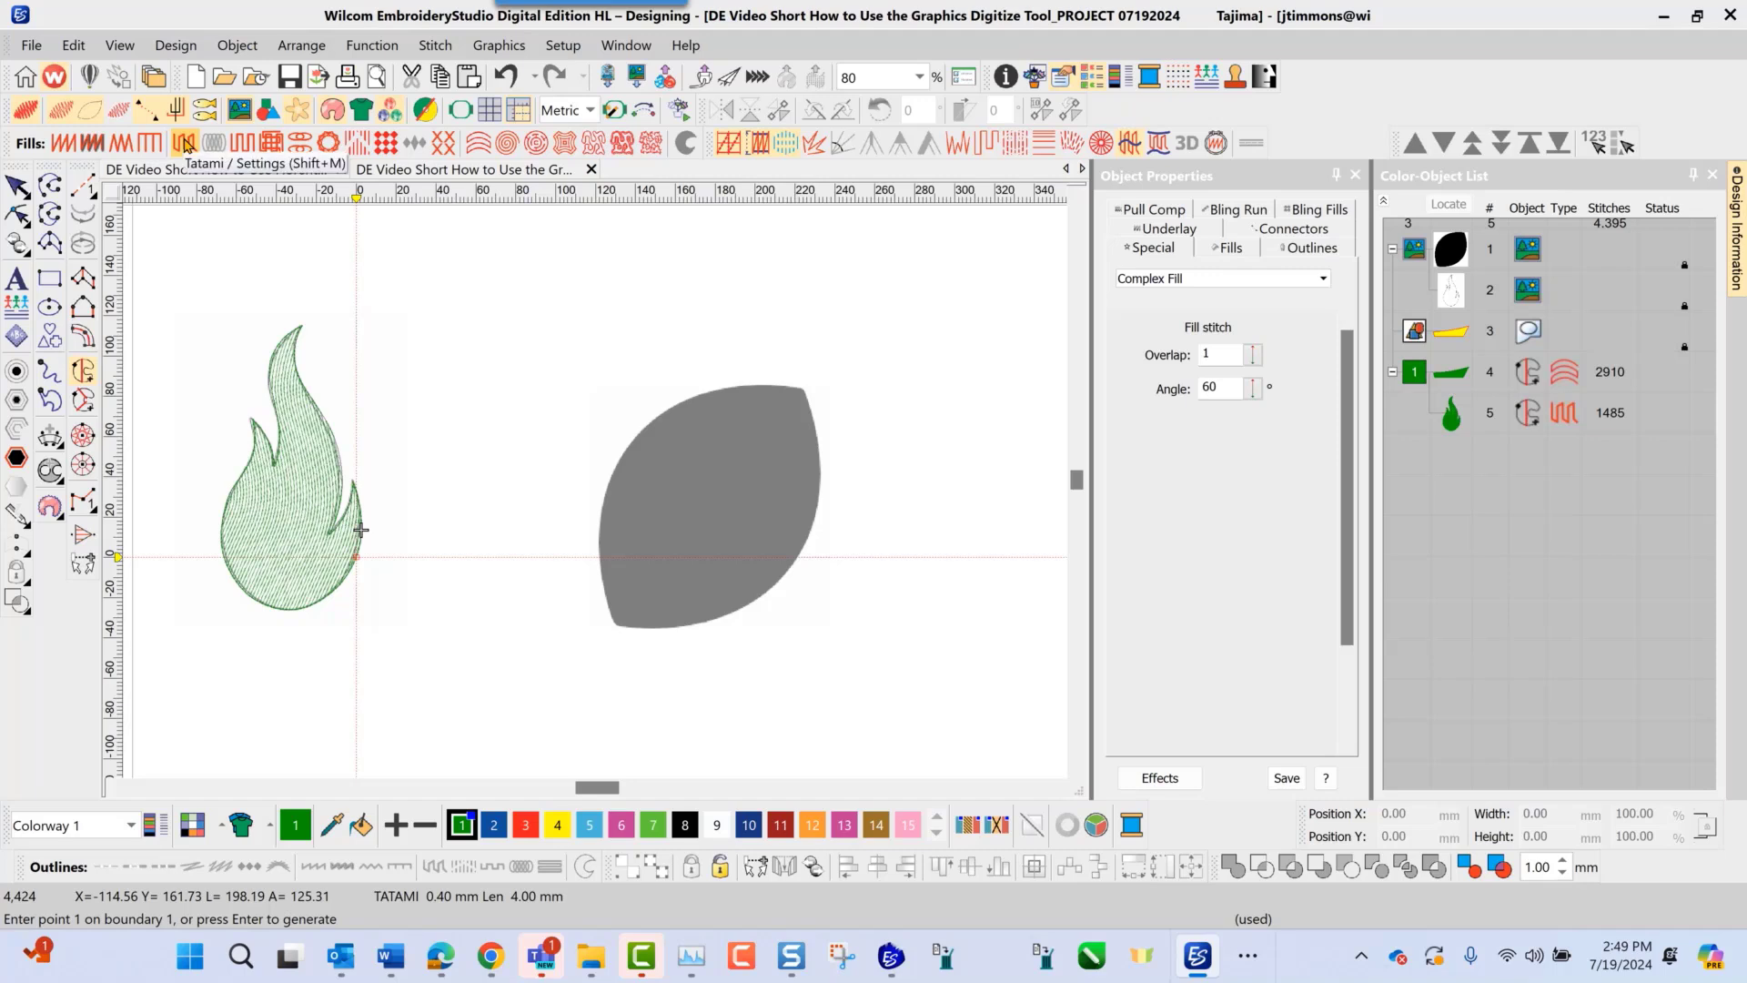
{"action": "left_click", "coordinate": [1160, 143]}
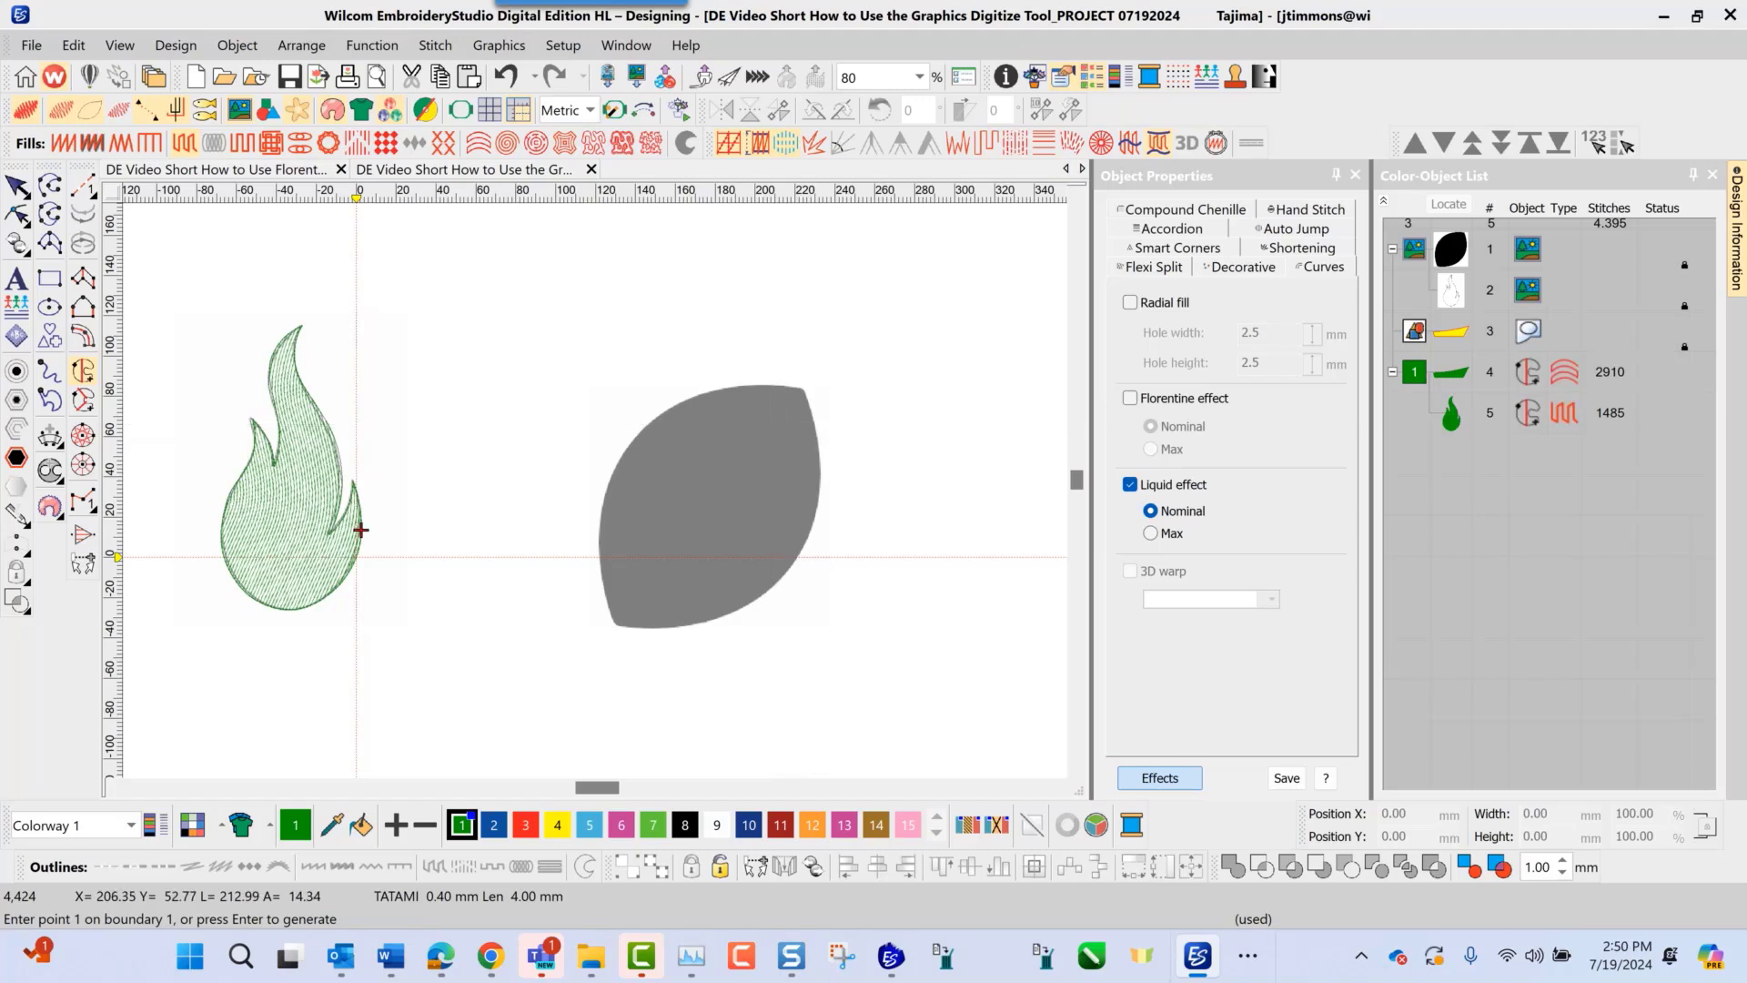
{"action": "scroll", "coordinate": [146, 490], "scroll_direction": "up", "scroll_amount": 1}
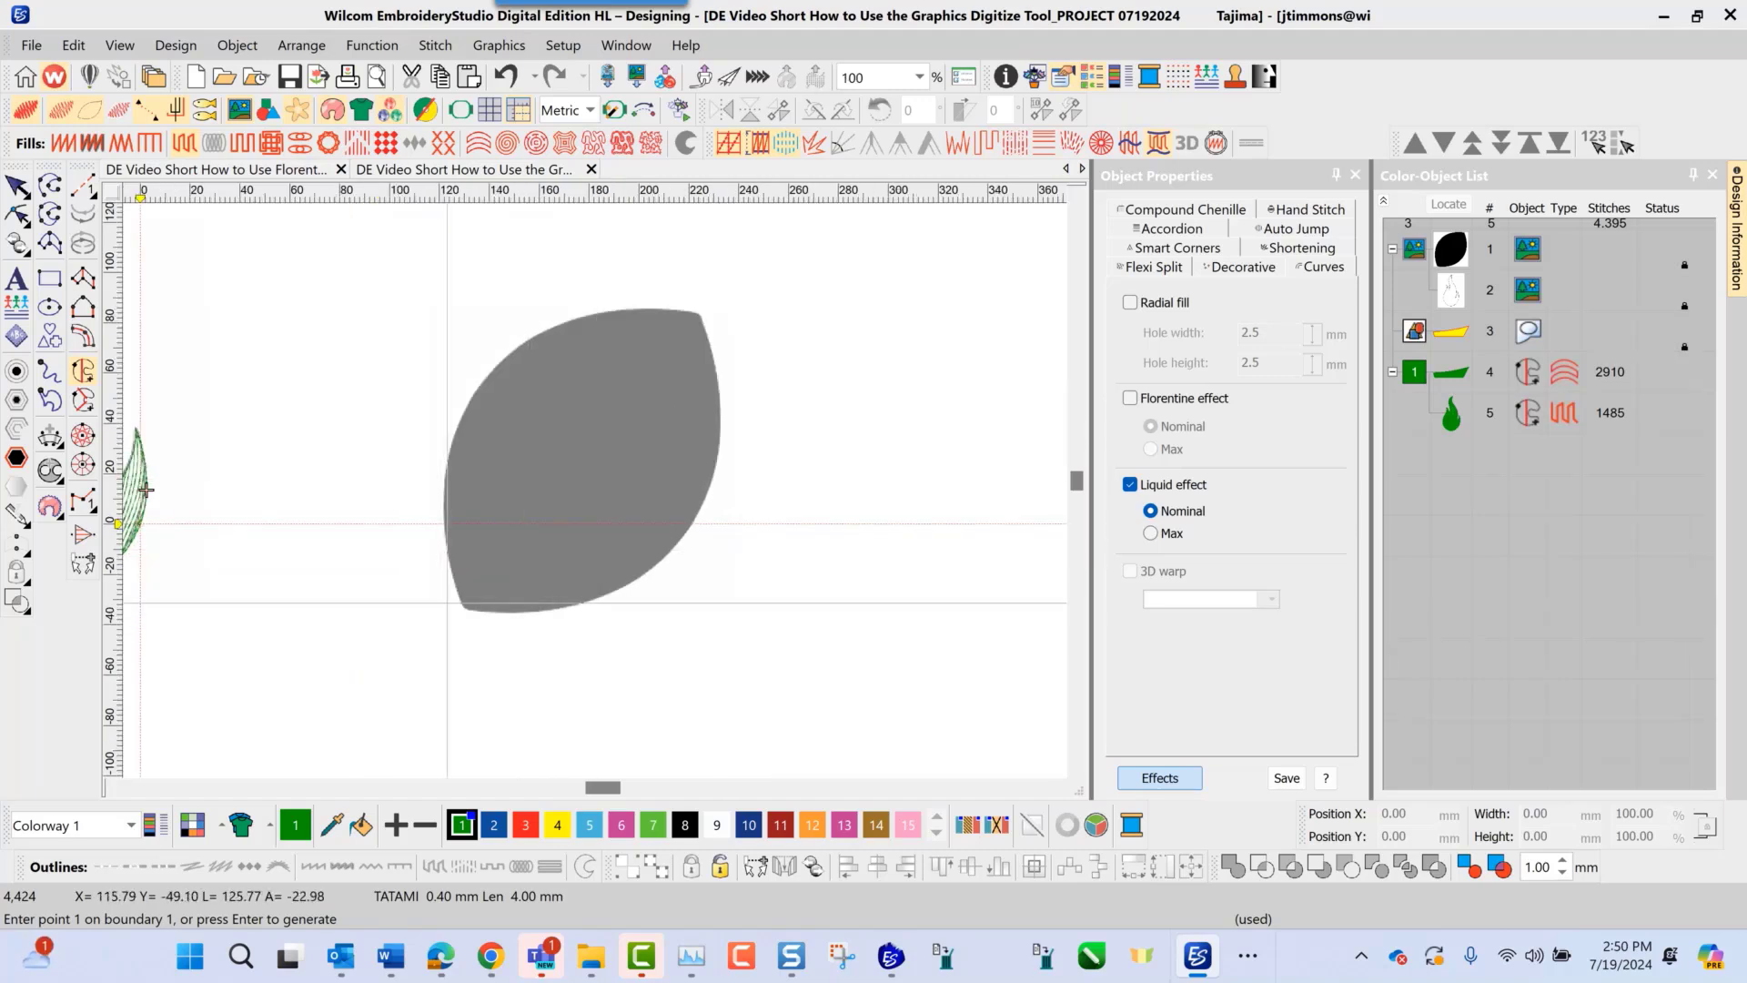
Step: Trace the grey leaf's outline with eight boundary points, then set entry upper-left and exit lower-right
{"action": "left_click", "coordinate": [462, 612]}
{"action": "left_click", "coordinate": [446, 498]}
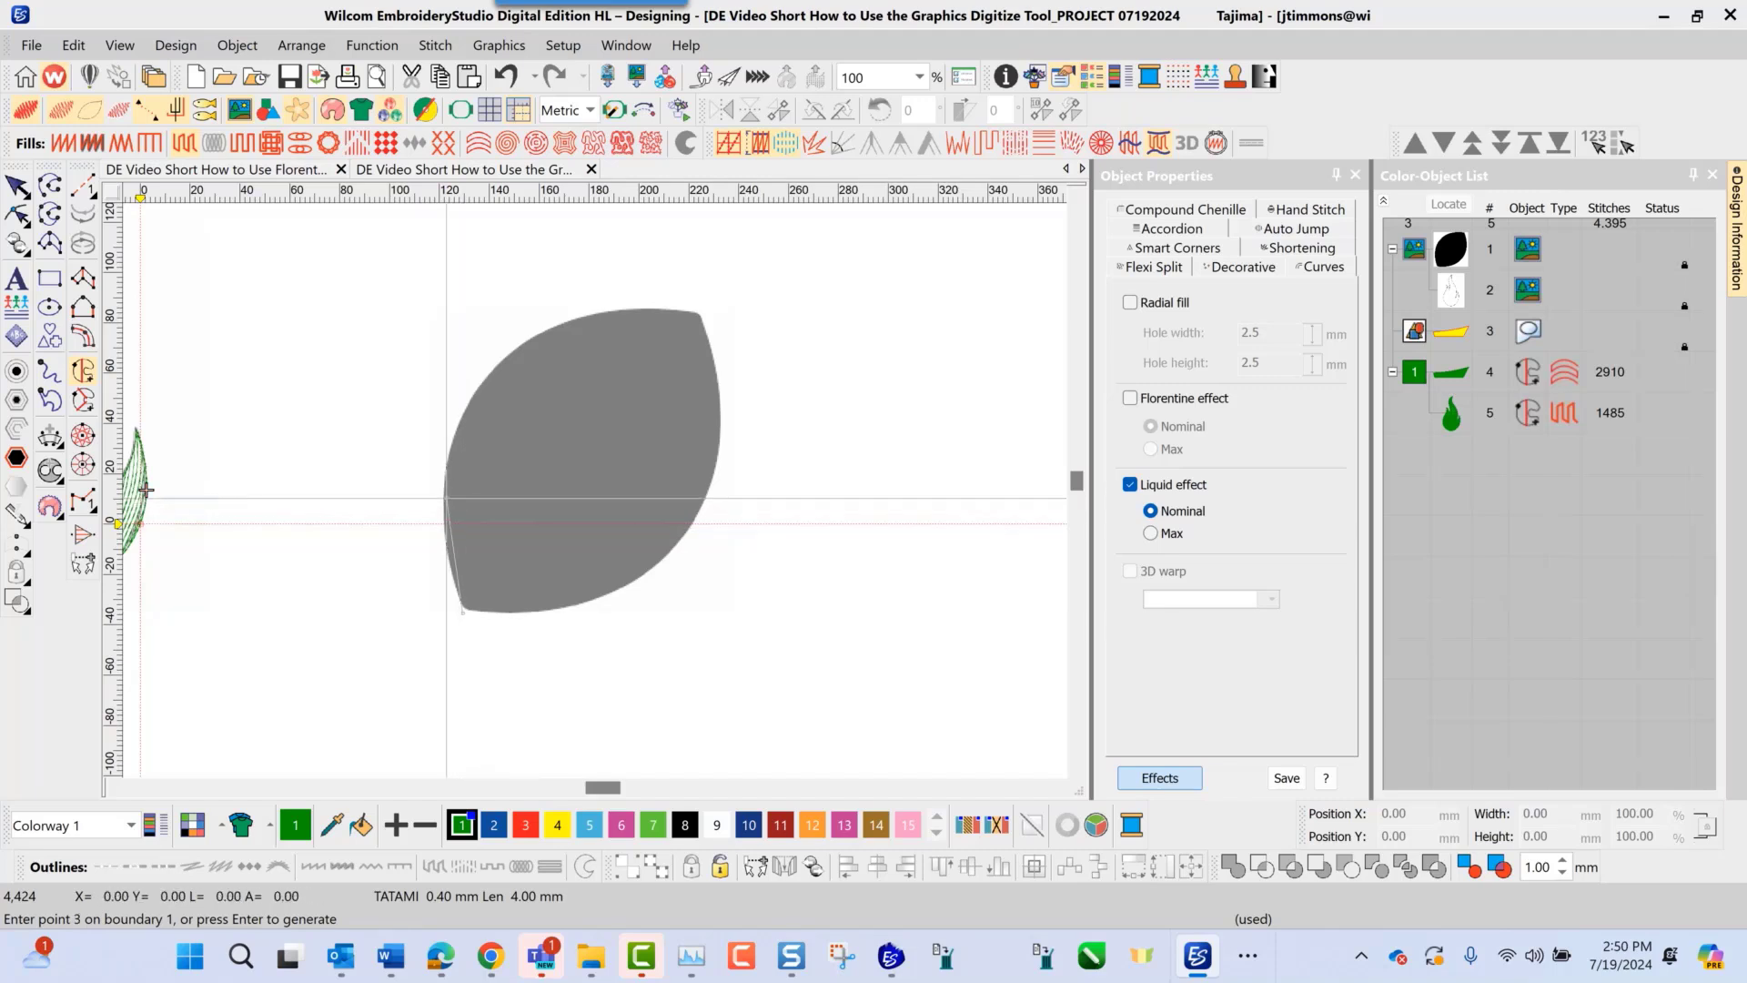
{"action": "left_click", "coordinate": [496, 367]}
{"action": "left_click", "coordinate": [593, 315]}
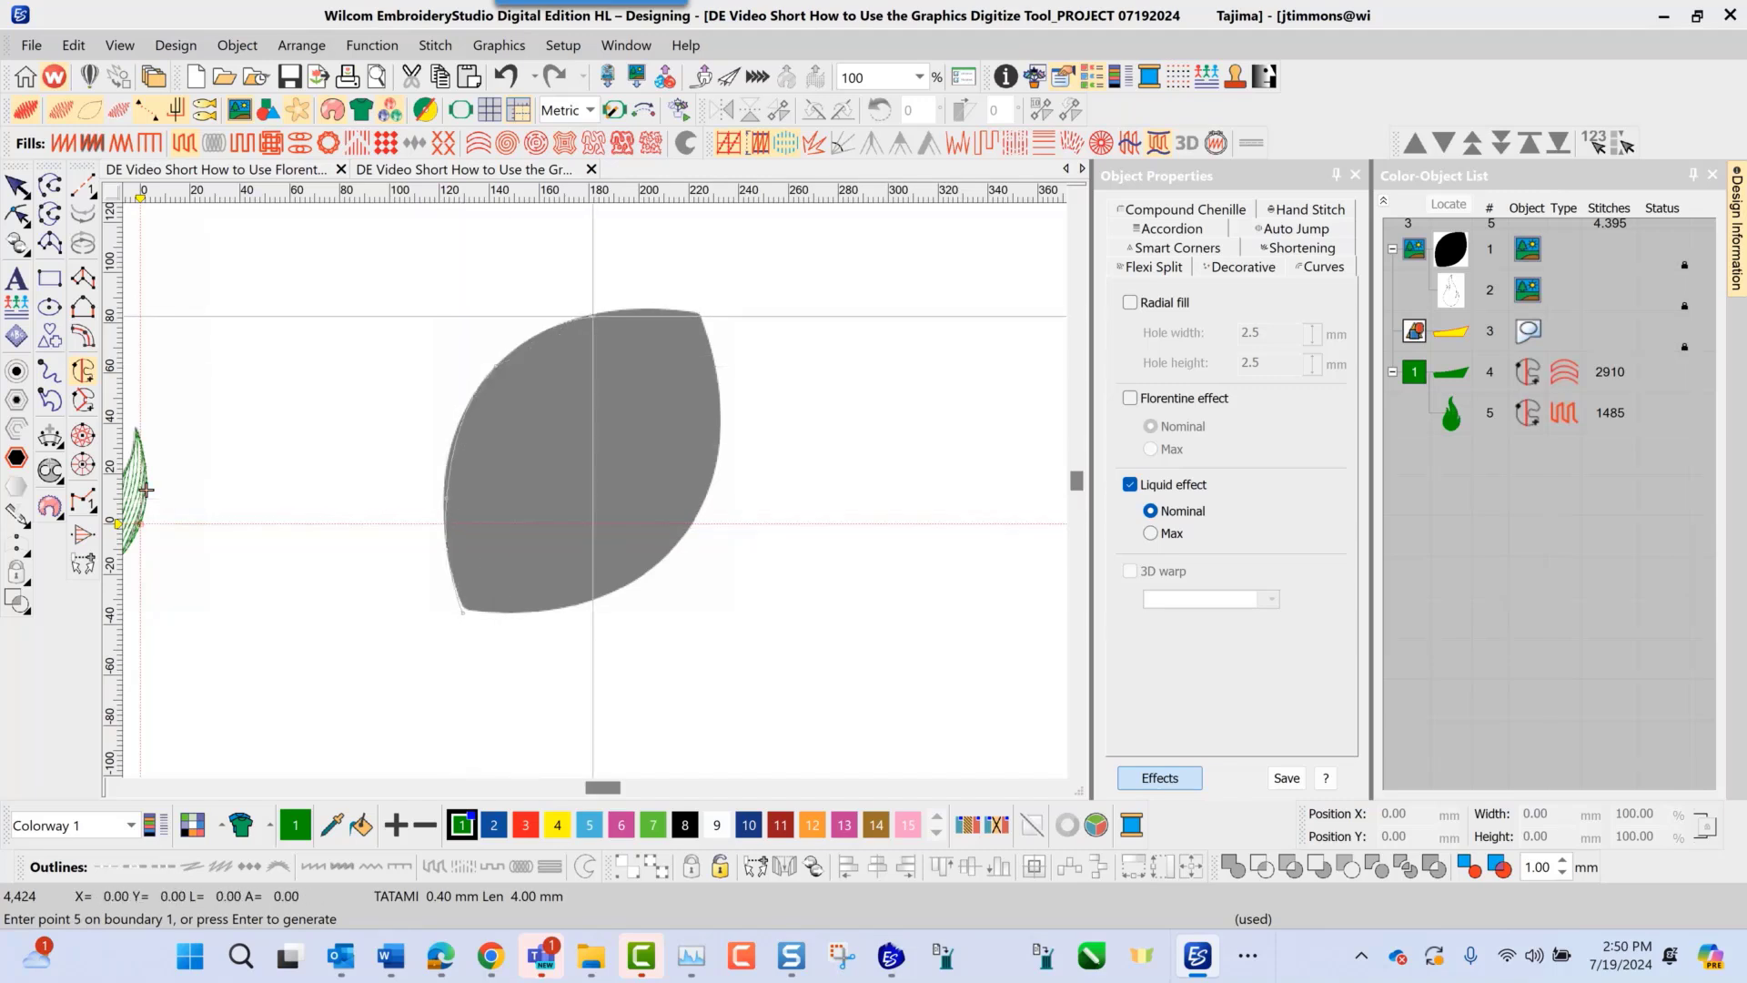
{"action": "left_click", "coordinate": [698, 312]}
{"action": "left_click", "coordinate": [718, 399]}
{"action": "left_click", "coordinate": [682, 541]}
{"action": "left_click", "coordinate": [593, 598]}
{"action": "key", "text": "Return"}
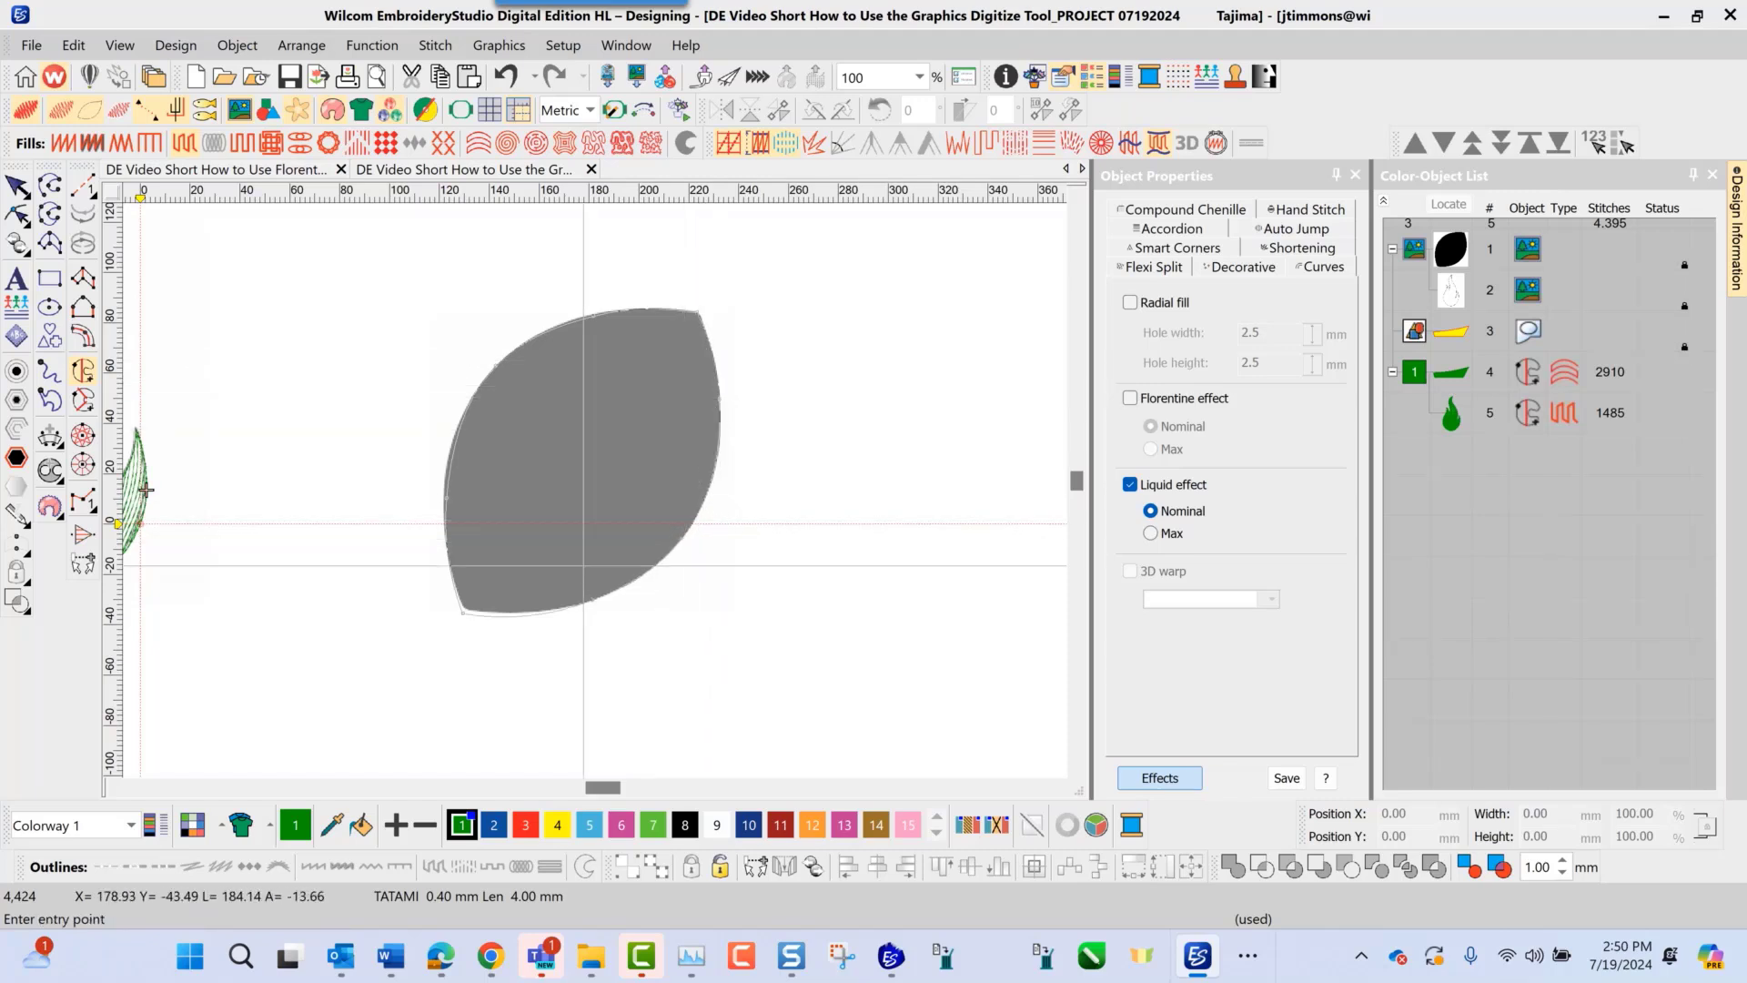
{"action": "left_click", "coordinate": [479, 381]}
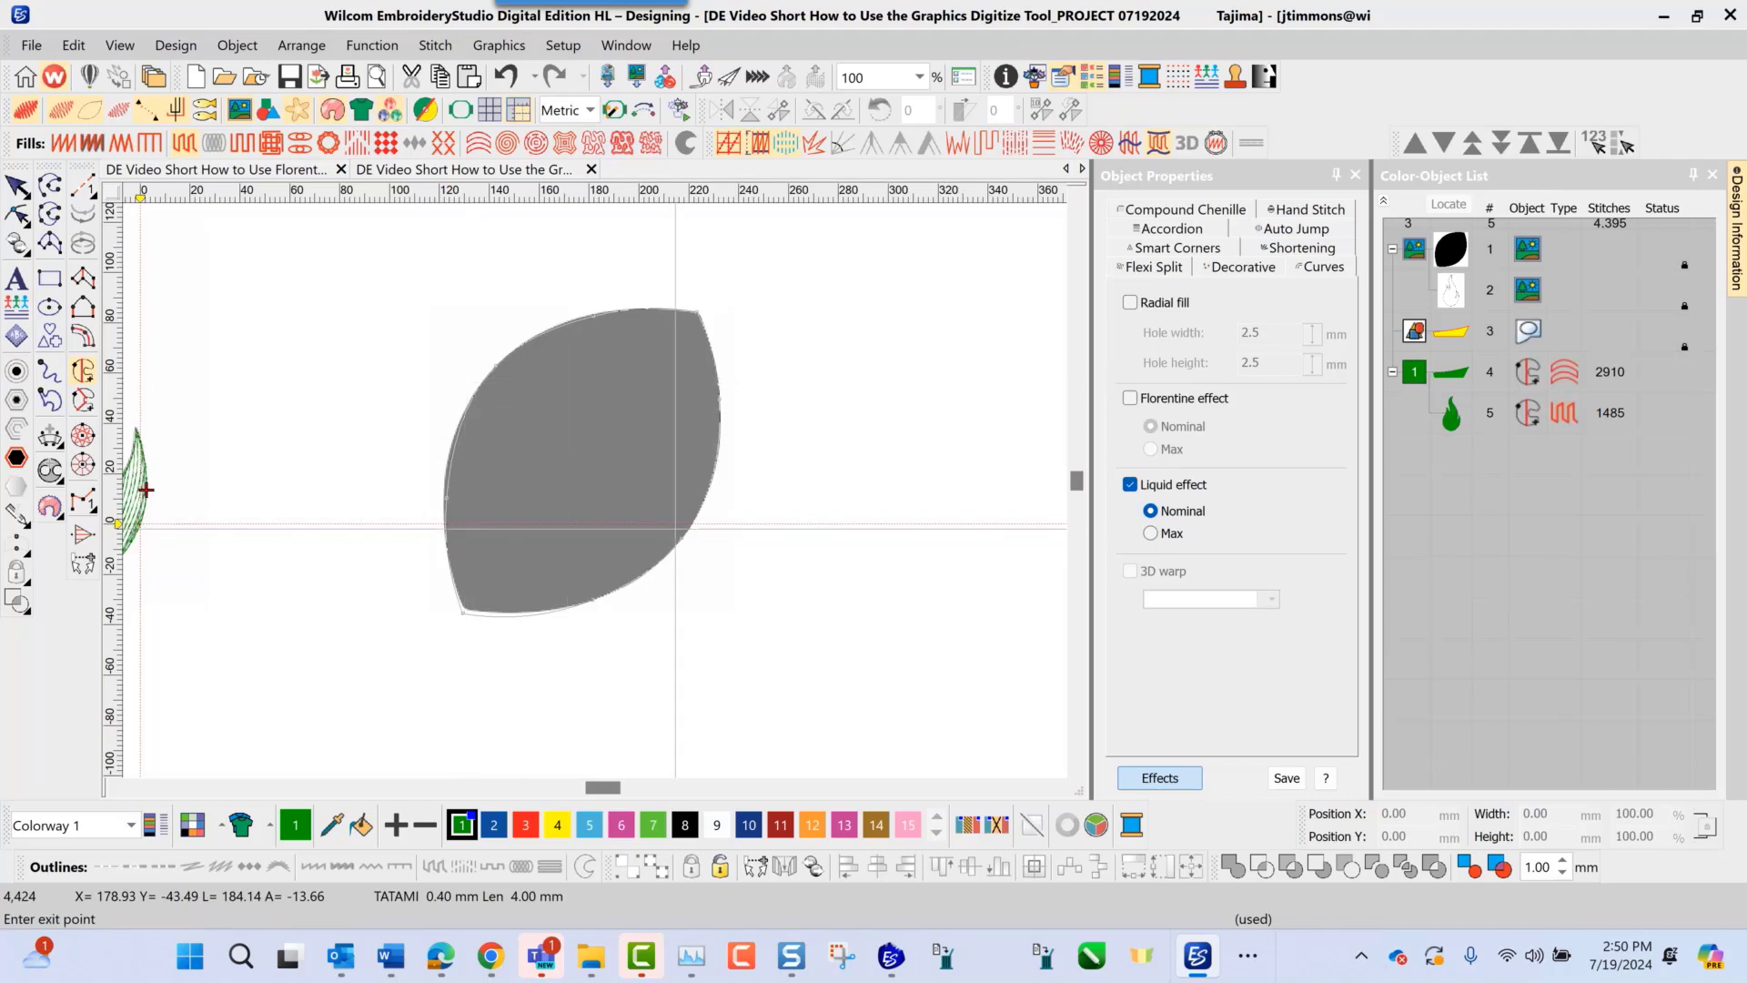
{"action": "left_click", "coordinate": [692, 528]}
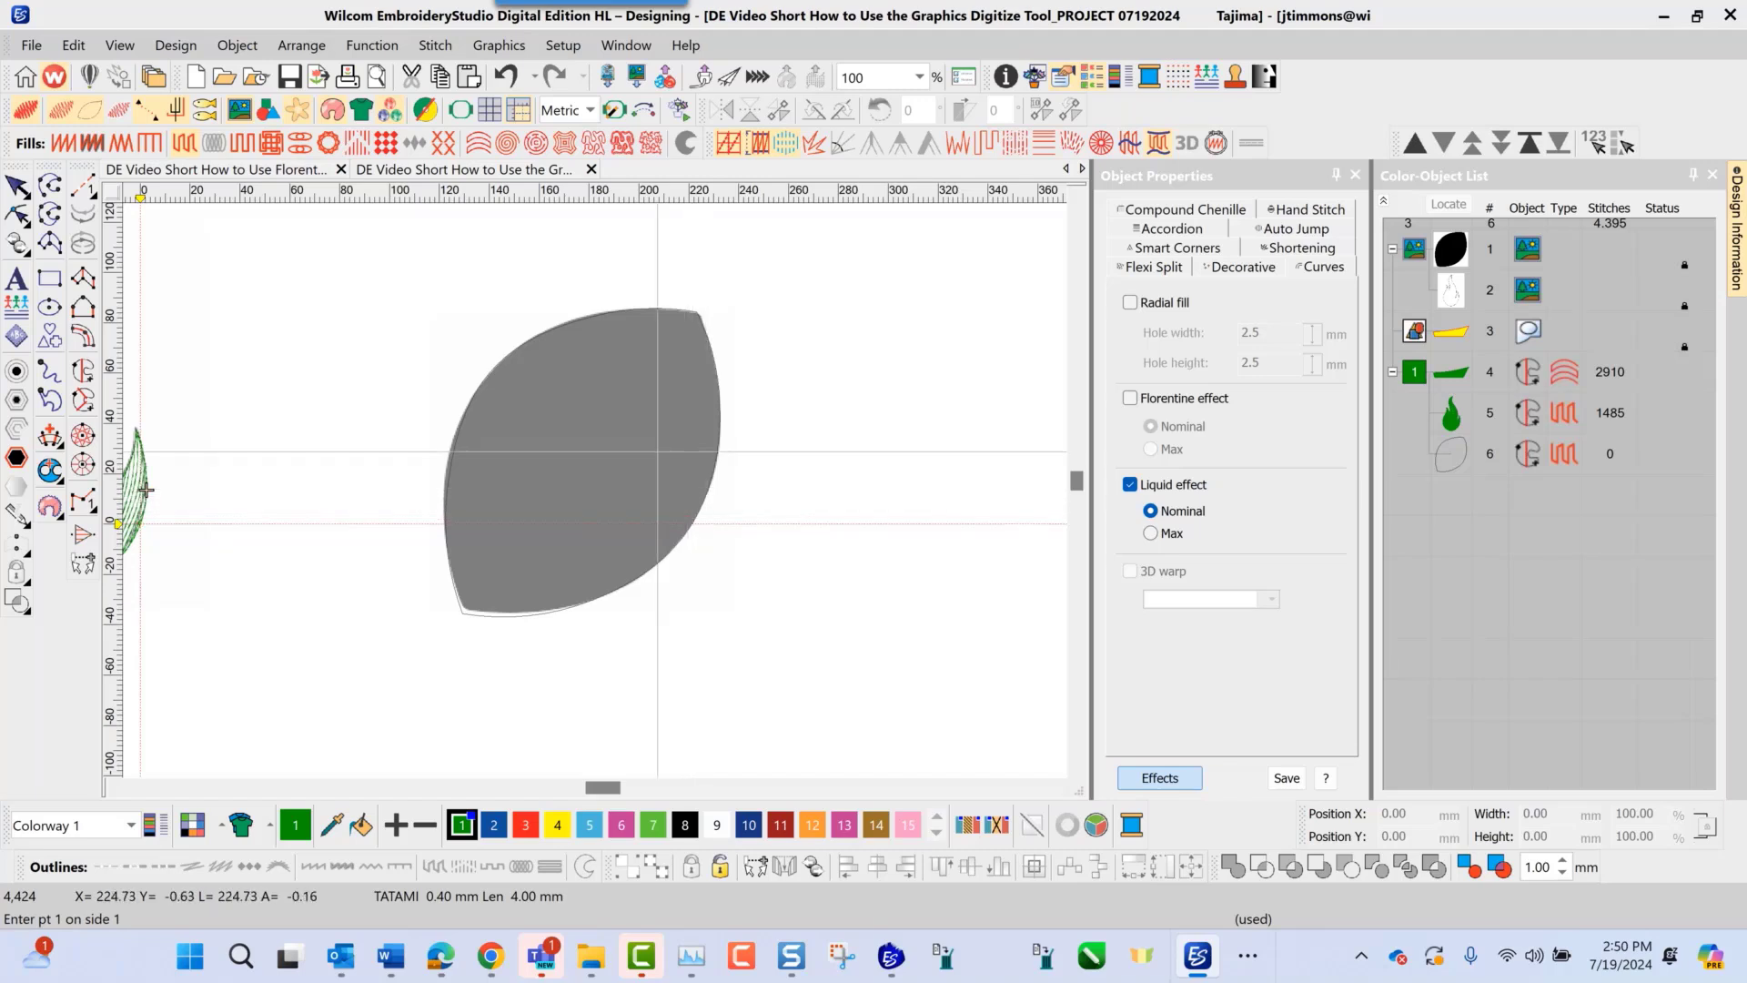
Step: Draw two curved Liquid direction guides across the leaf and generate its Tatami fill (12382 stitches)
{"action": "left_click", "coordinate": [444, 618]}
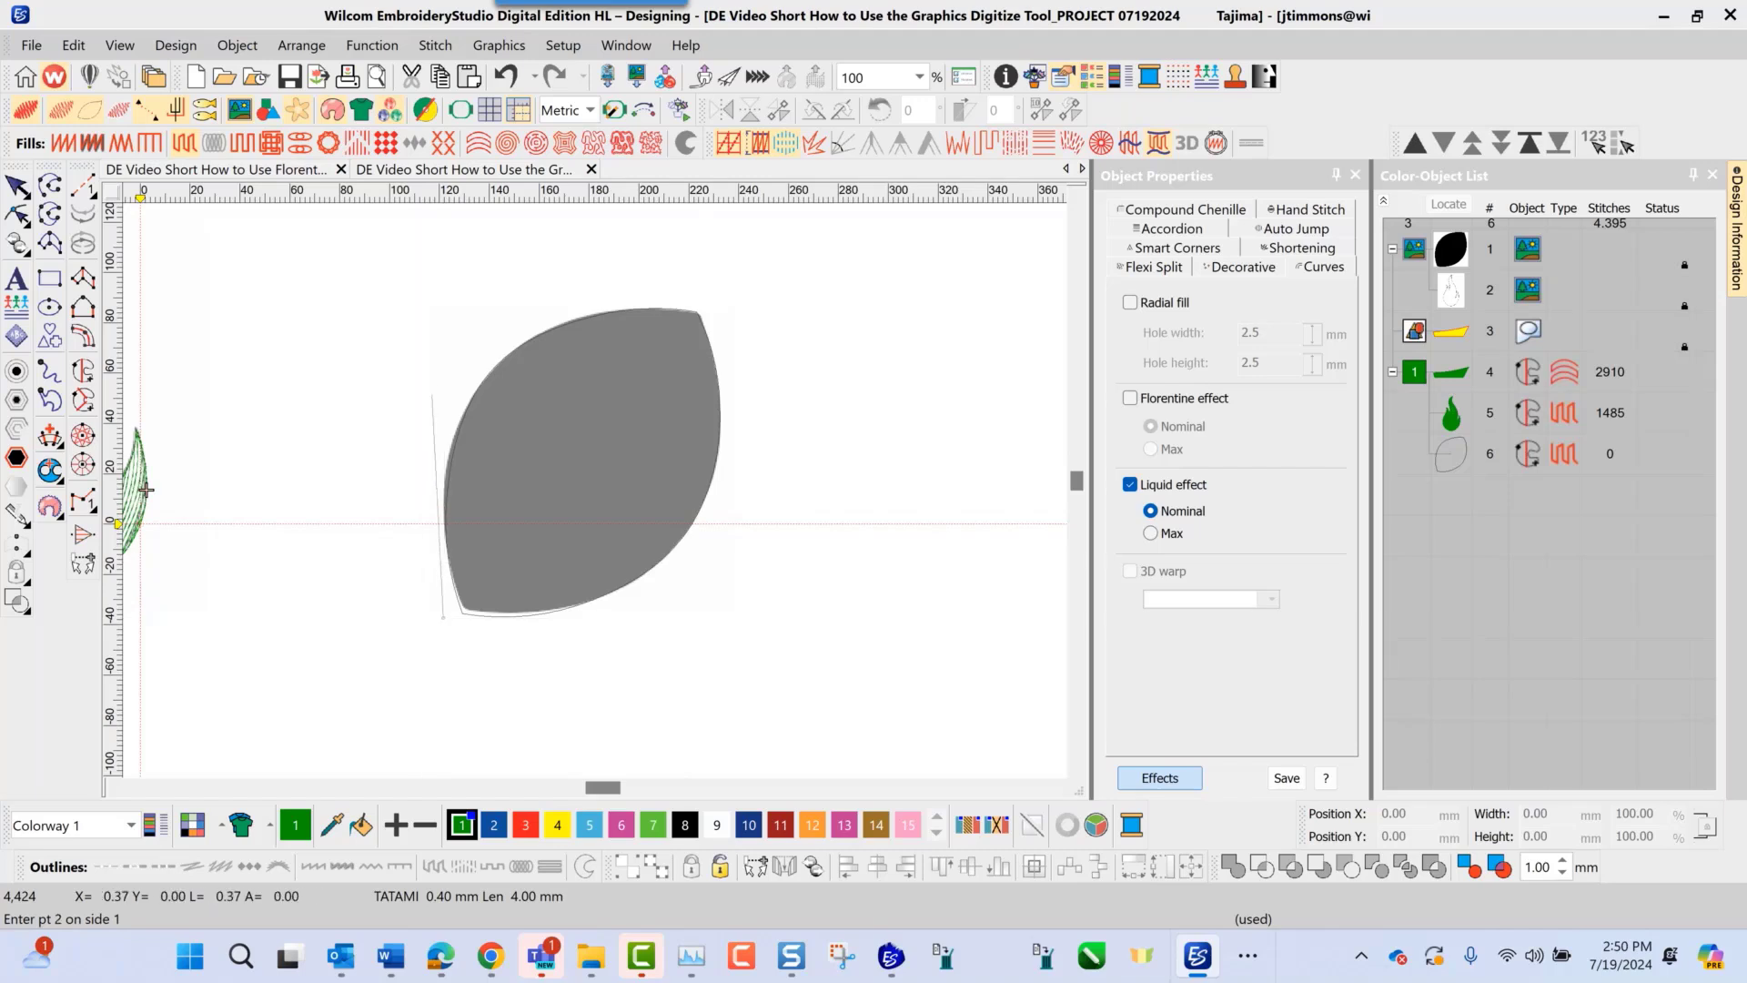
{"action": "left_click", "coordinate": [466, 370]}
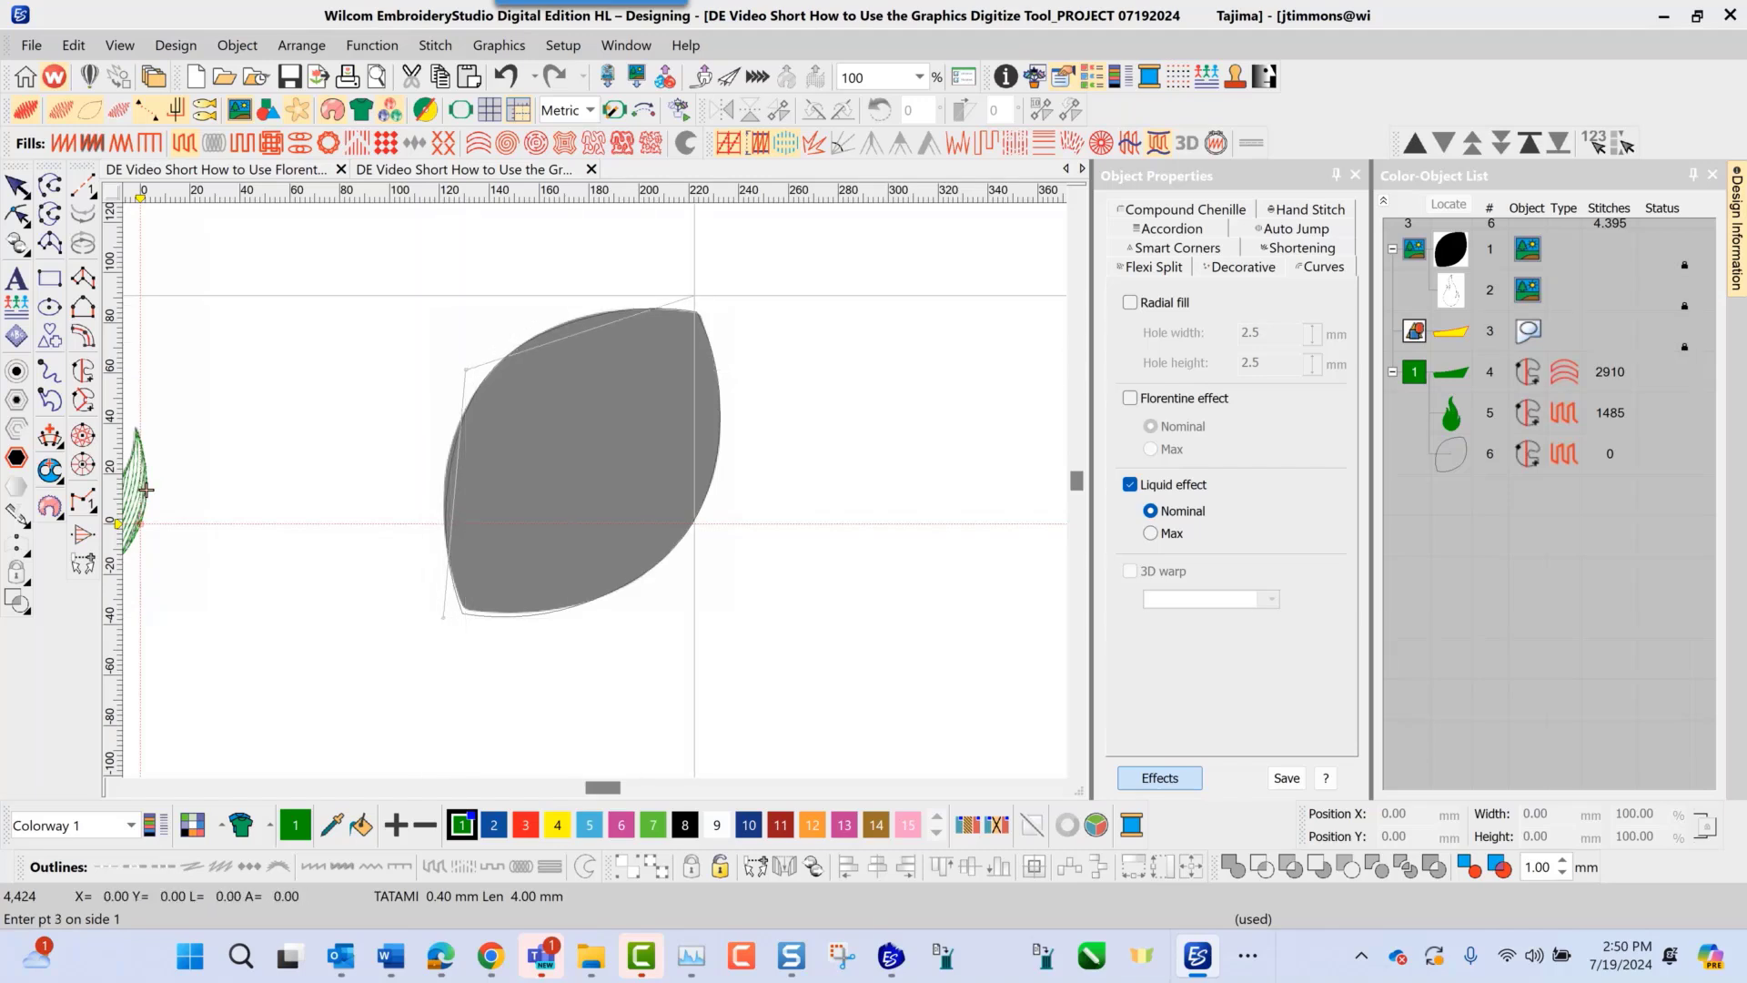
{"action": "left_click", "coordinate": [569, 299]}
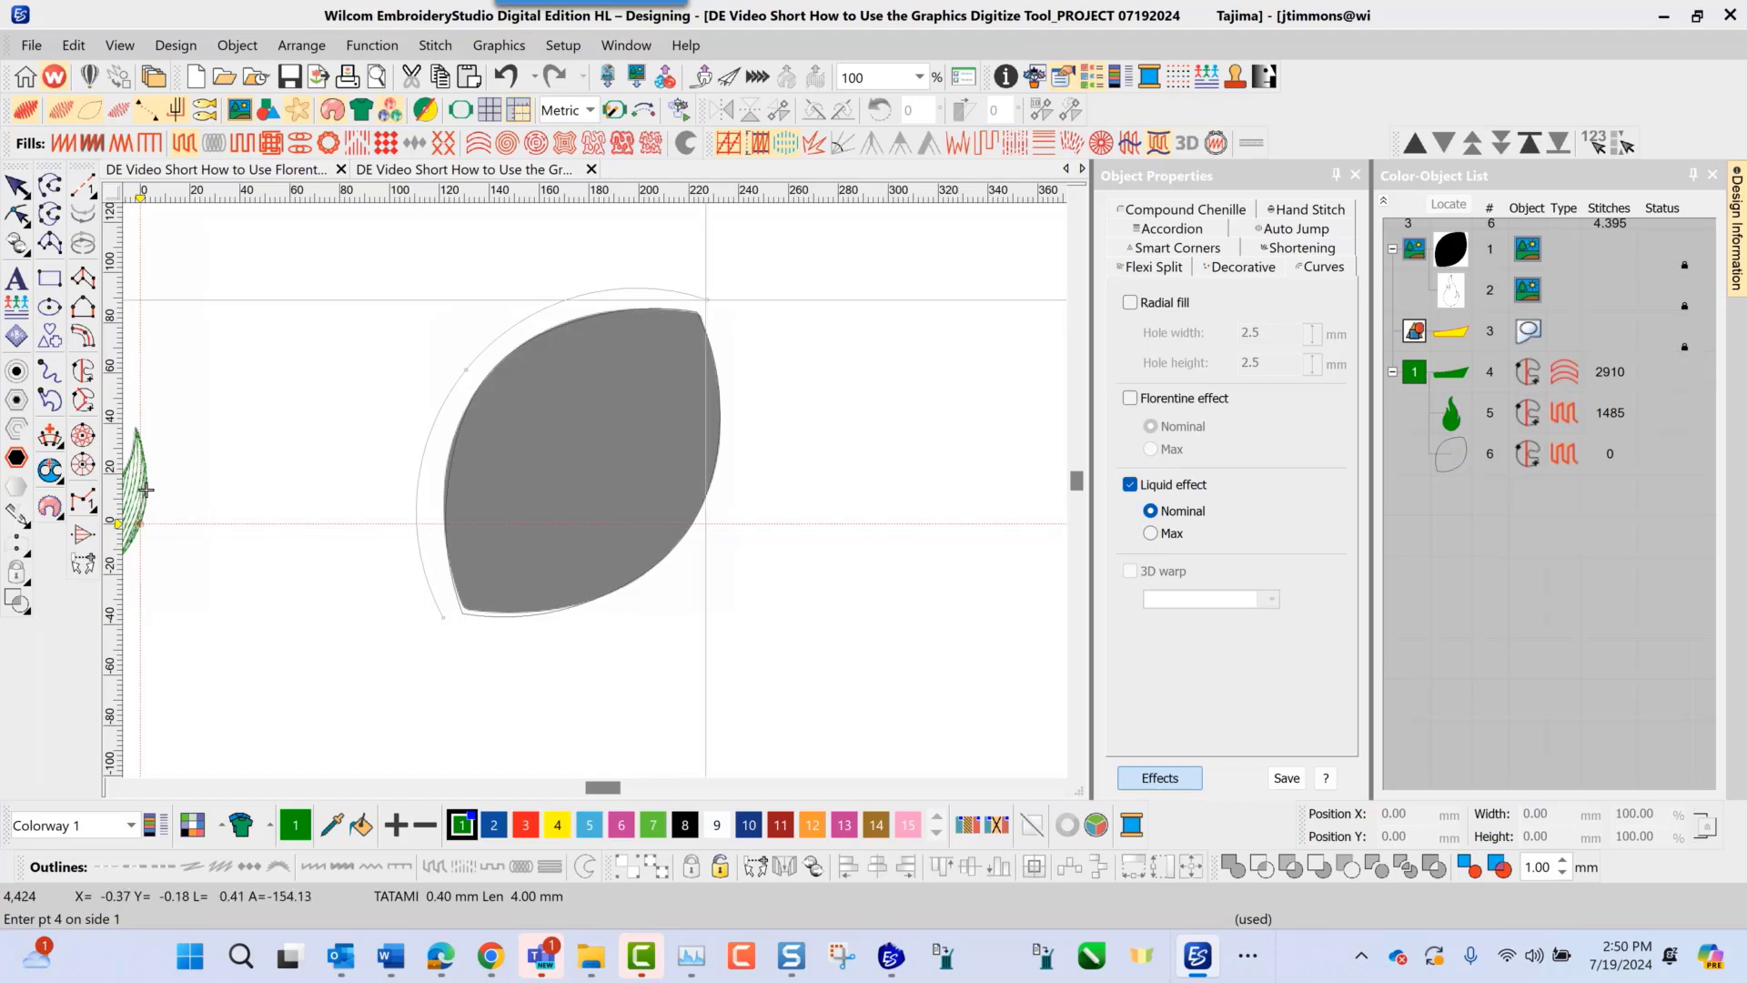
{"action": "left_click", "coordinate": [706, 299]}
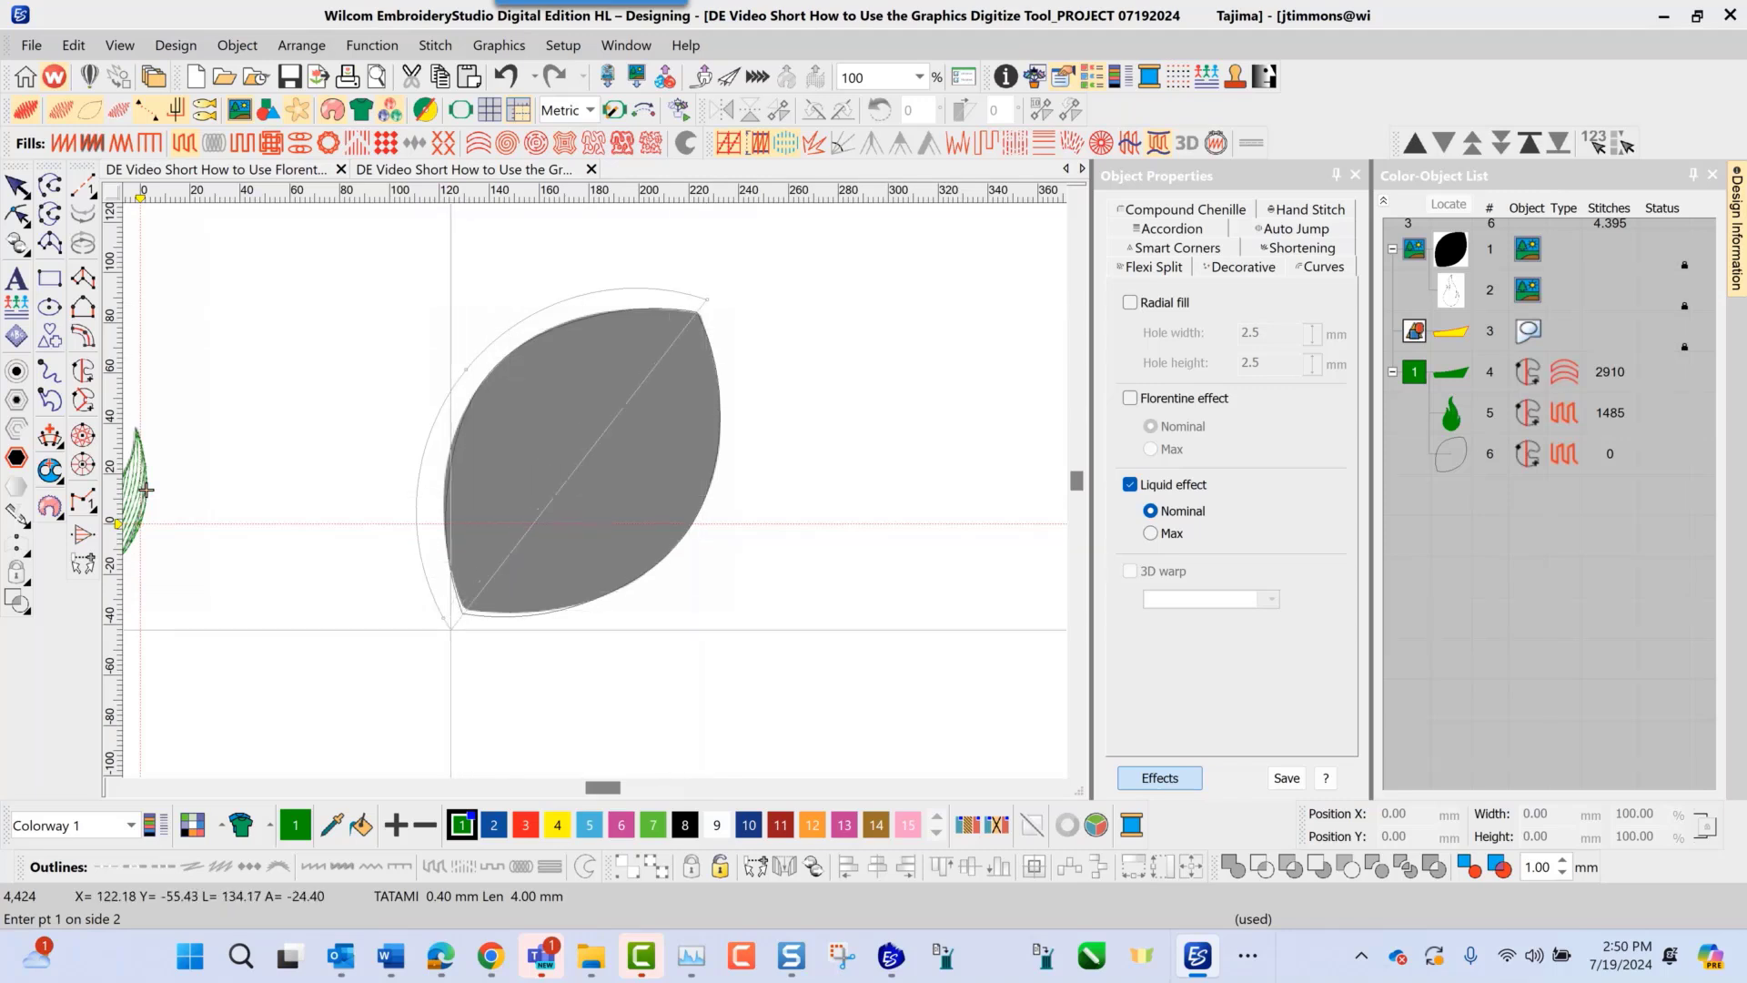
{"action": "left_click", "coordinate": [451, 630]}
{"action": "left_click", "coordinate": [697, 572]}
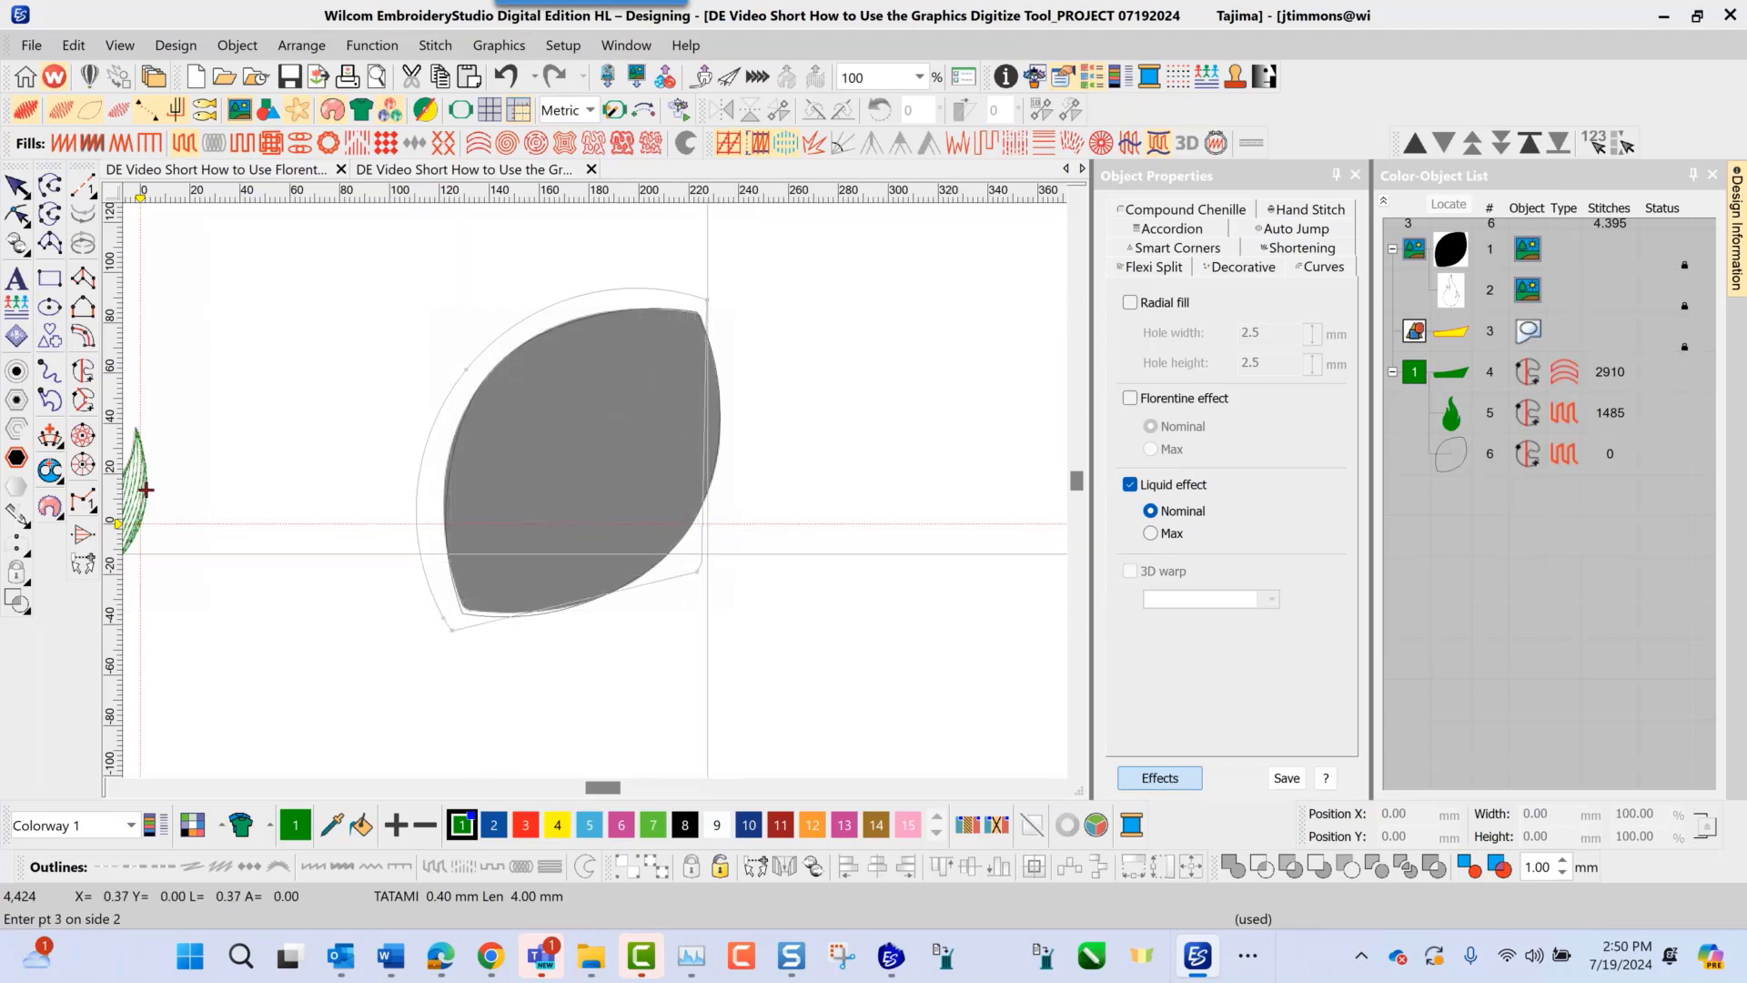
{"action": "left_click", "coordinate": [720, 310]}
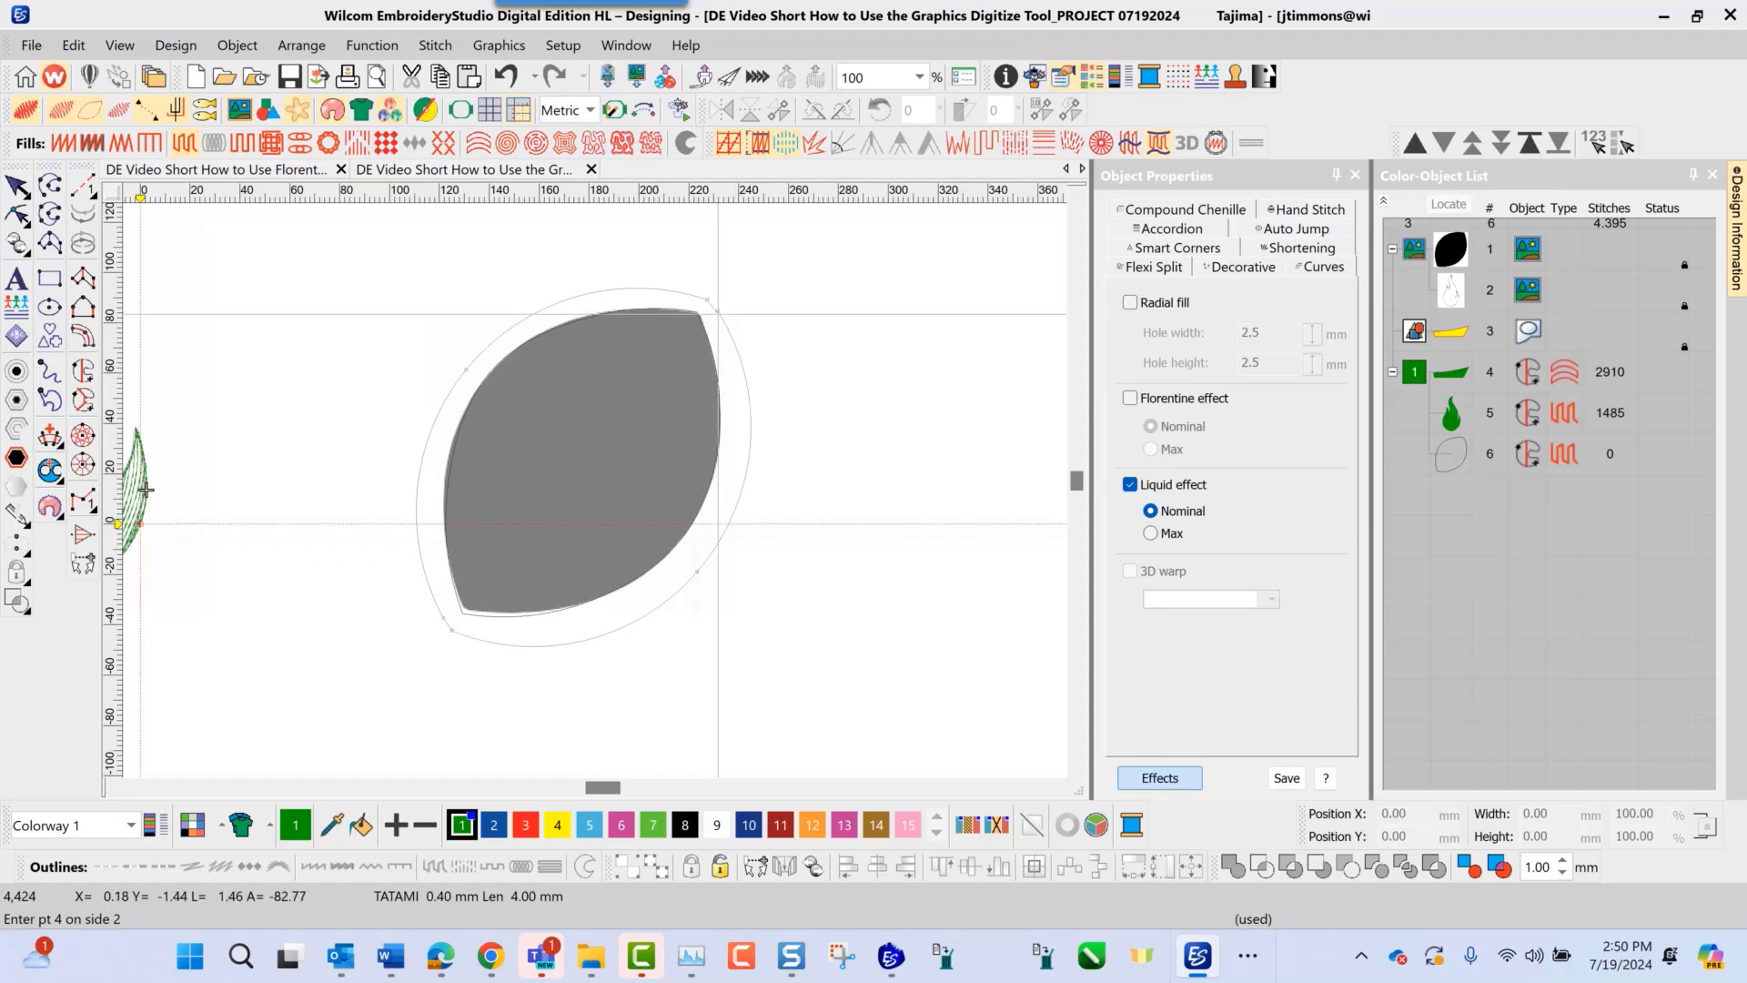
{"action": "key", "text": "Return"}
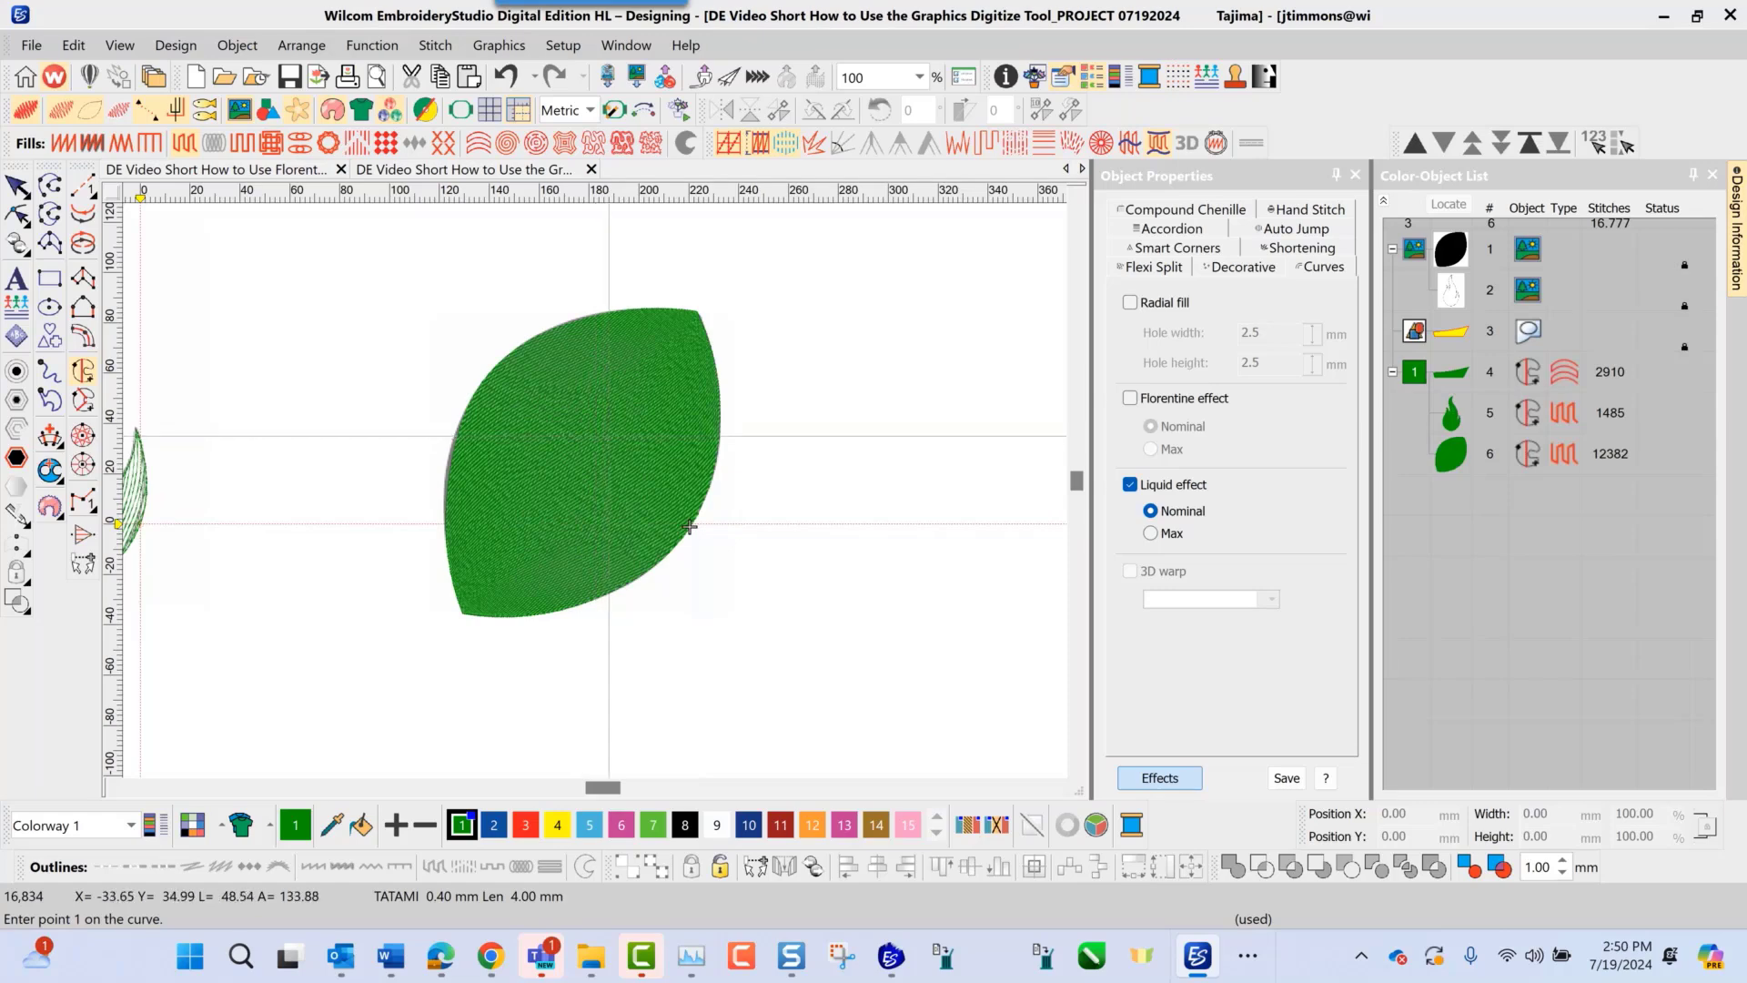
Step: Set the leaf's Tatami spacing to 3.00 mm in Object Properties > Fills
{"action": "key", "text": "Escape"}
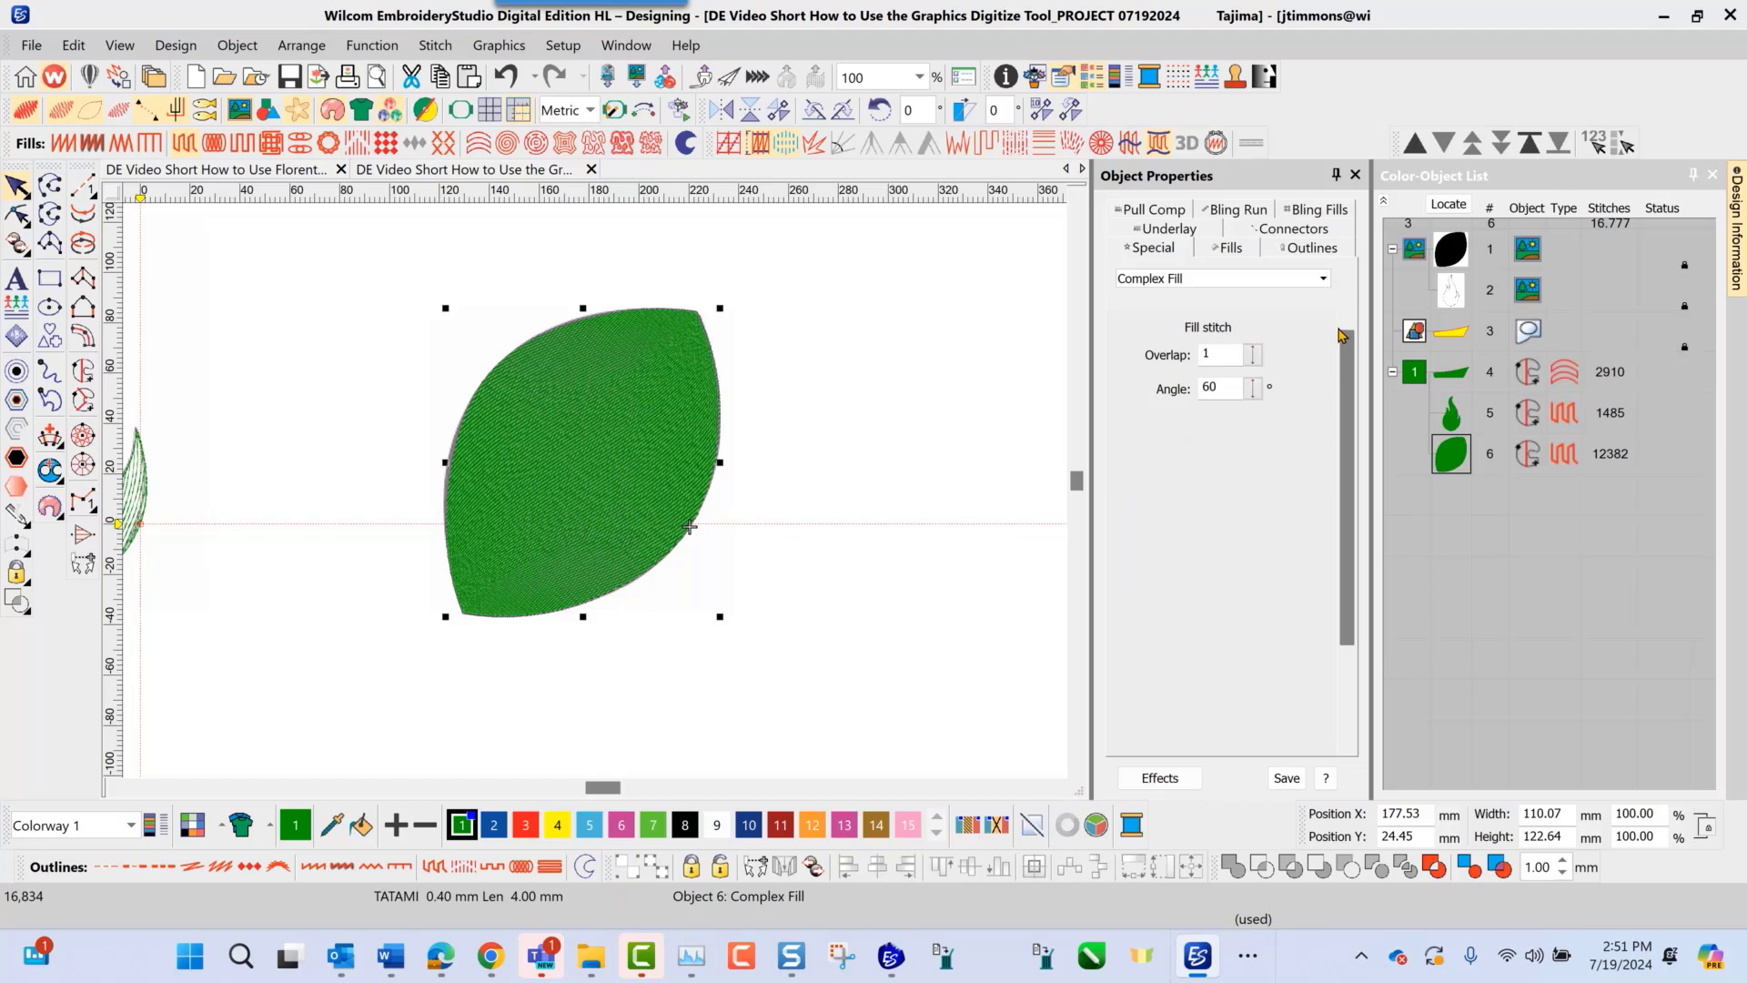
{"action": "left_click", "coordinate": [1243, 253]}
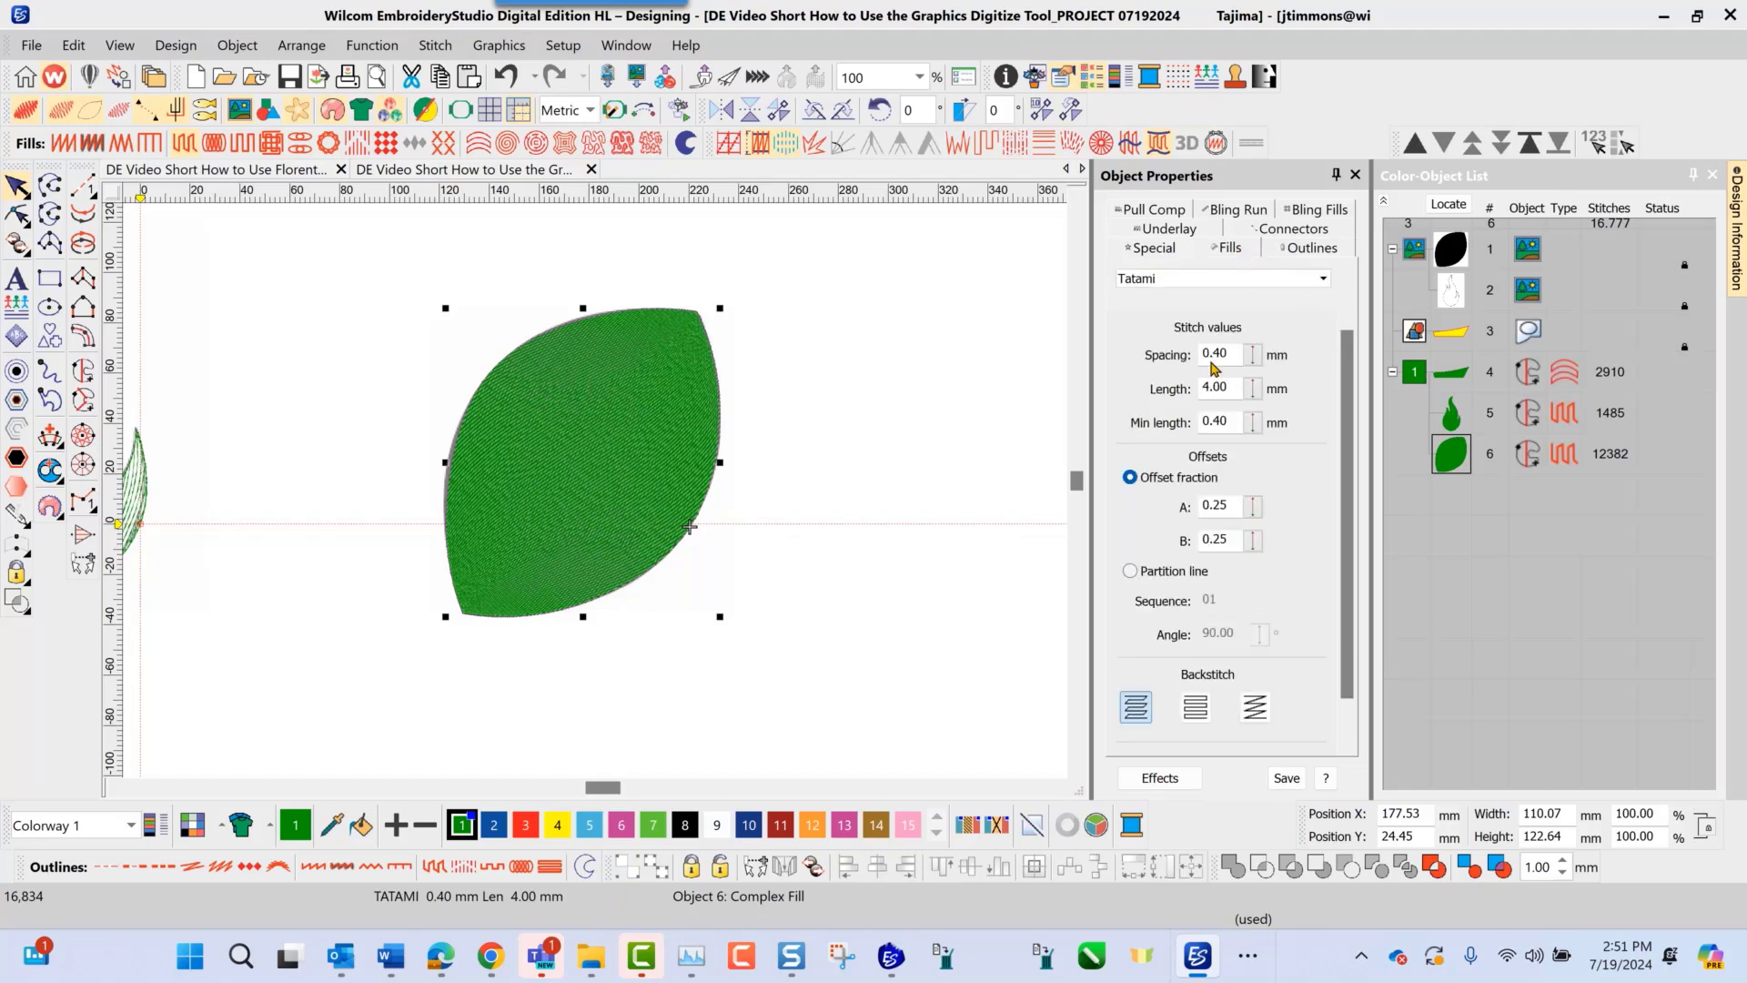
{"action": "left_click_drag", "start_coordinate": [1240, 354], "coordinate": [1127, 363]}
{"action": "type", "text": "3.00"}
{"action": "key", "text": "Return"}
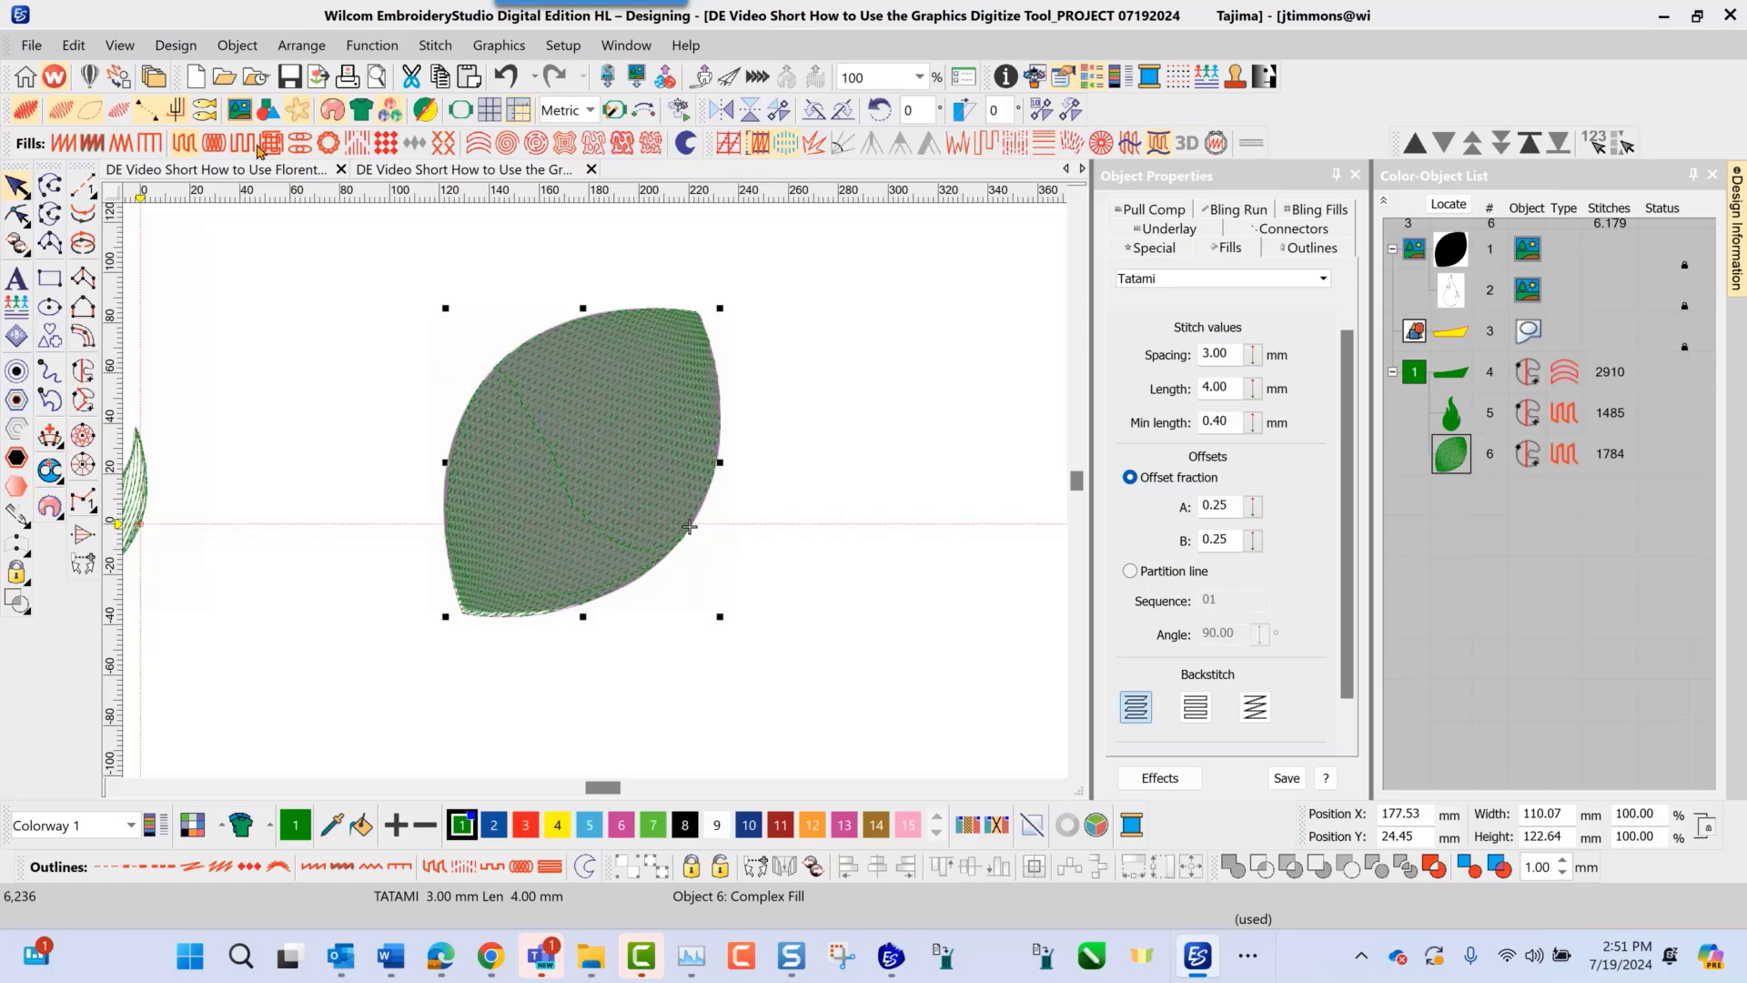
Step: Hide the grey background artwork and show the leaf's reshape nodes
{"action": "left_click", "coordinate": [238, 109]}
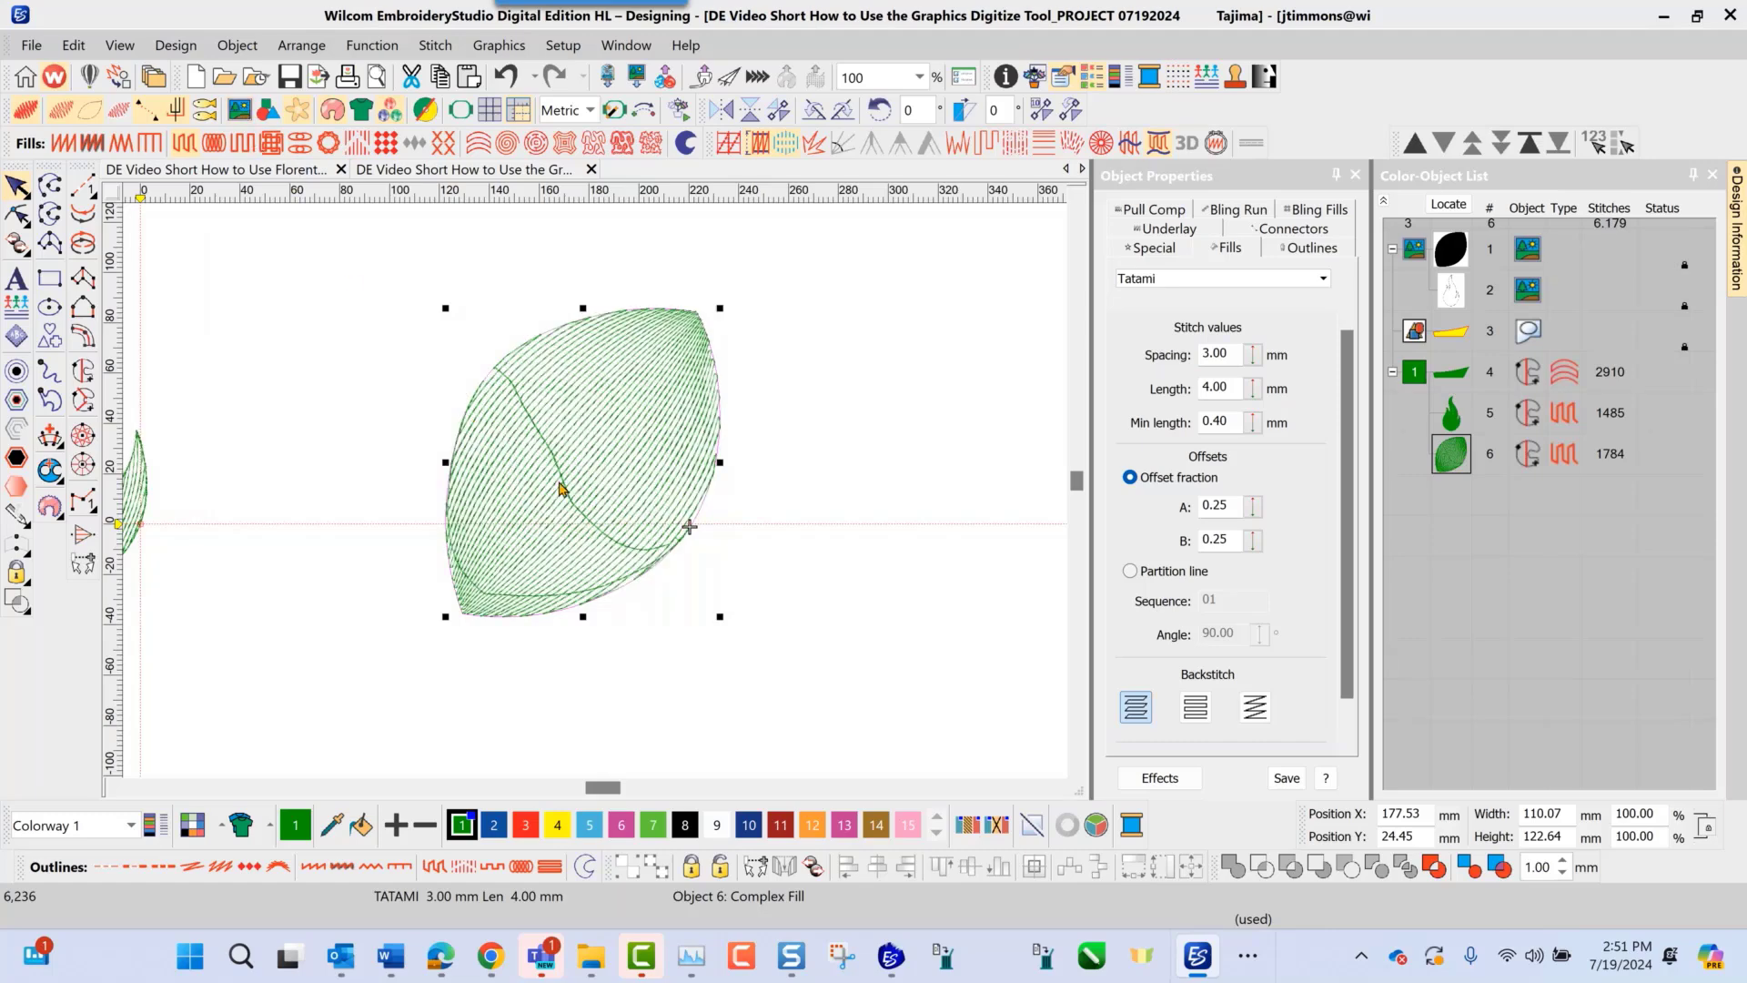
{"action": "scroll", "coordinate": [596, 498], "scroll_direction": "up", "scroll_amount": 2}
{"action": "scroll", "coordinate": [577, 517], "scroll_direction": "down", "scroll_amount": 2}
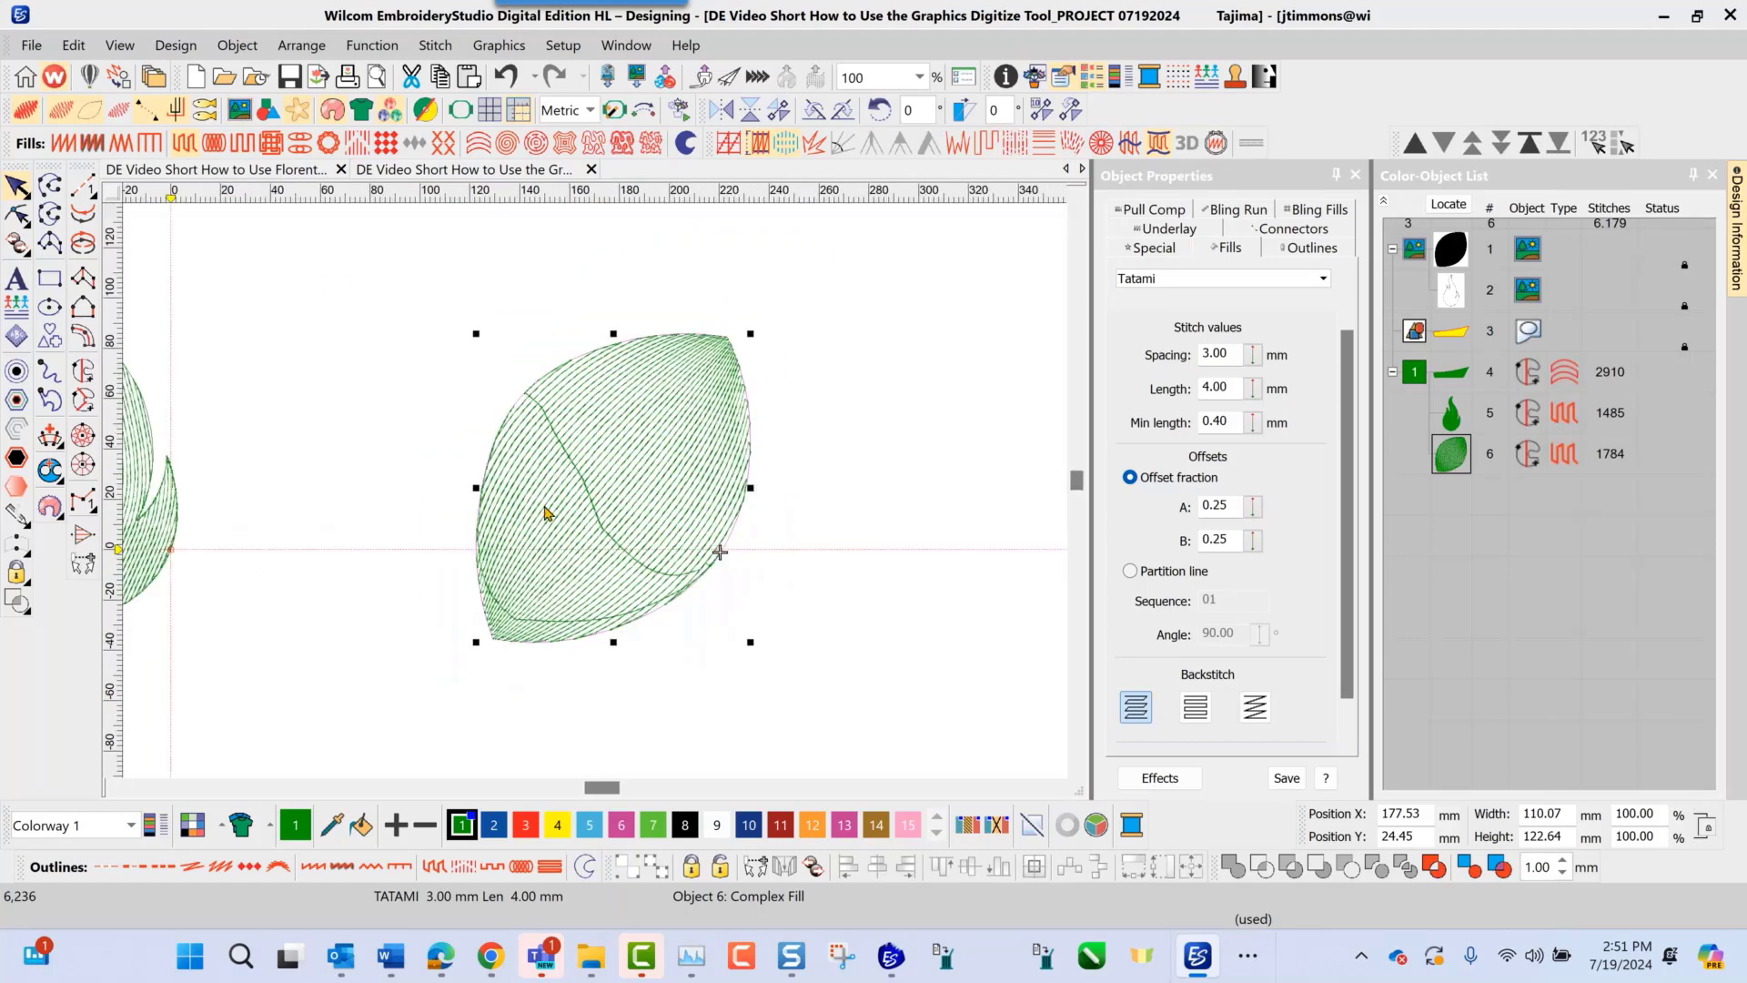
{"action": "scroll", "coordinate": [598, 498], "scroll_direction": "up", "scroll_amount": 1}
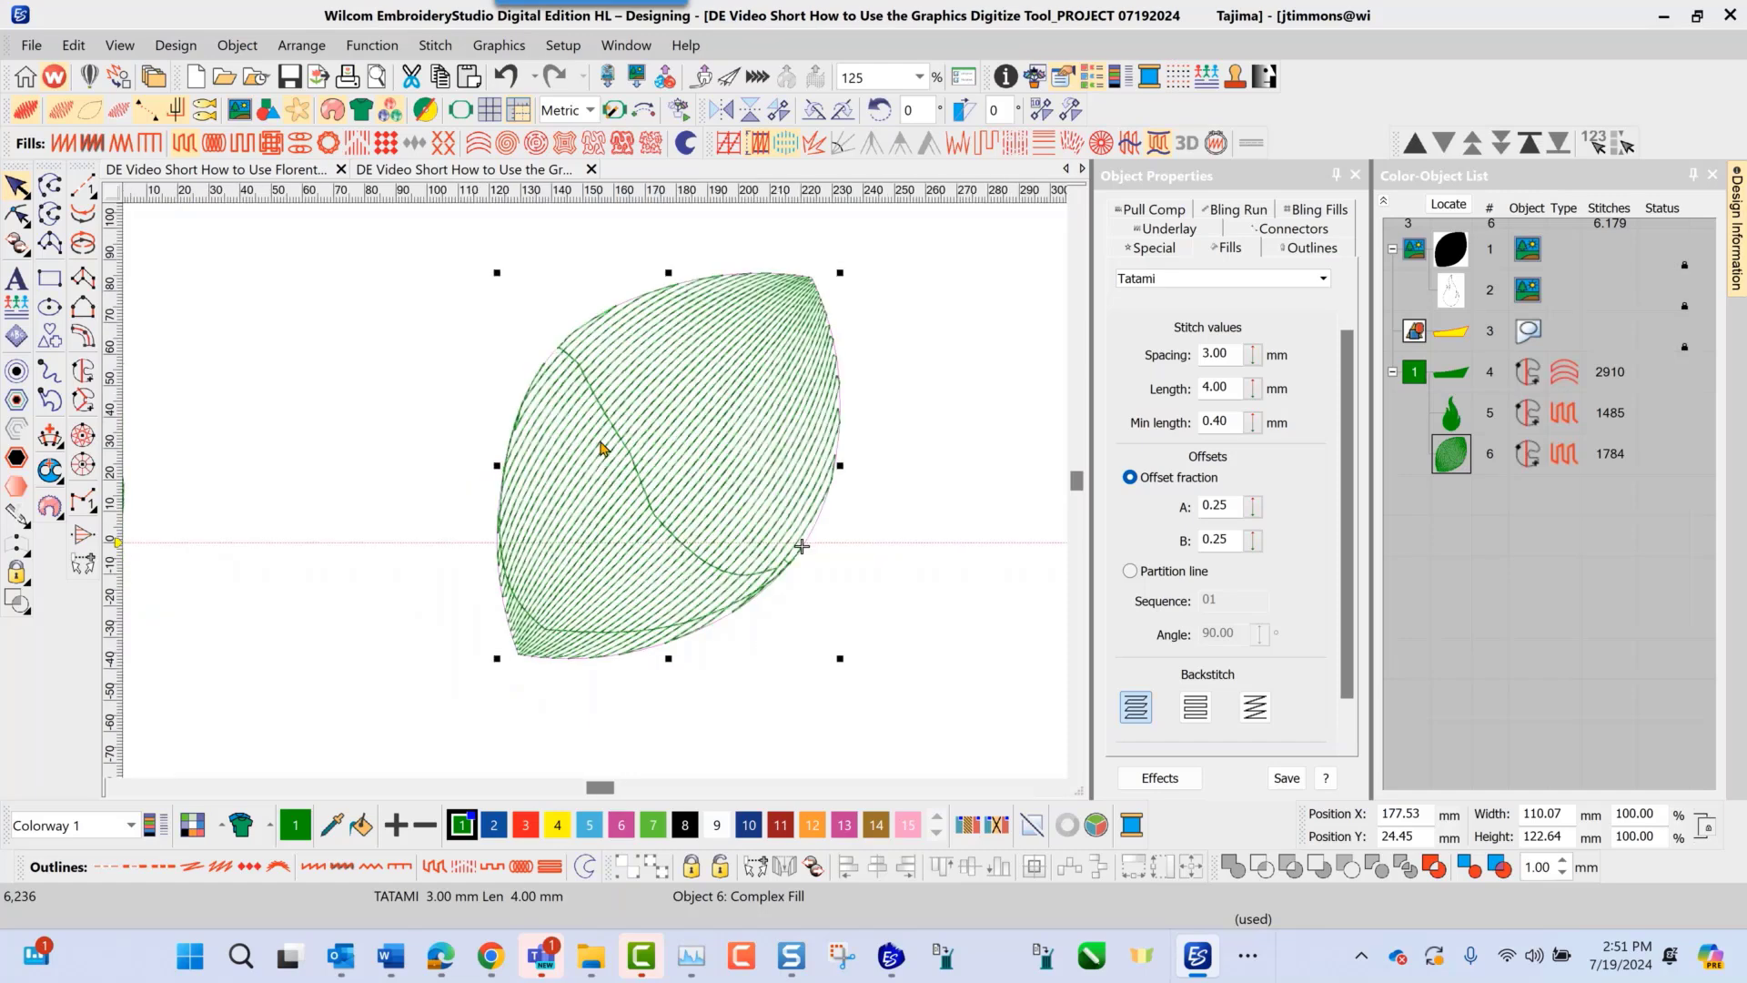
{"action": "left_click", "coordinate": [18, 216]}
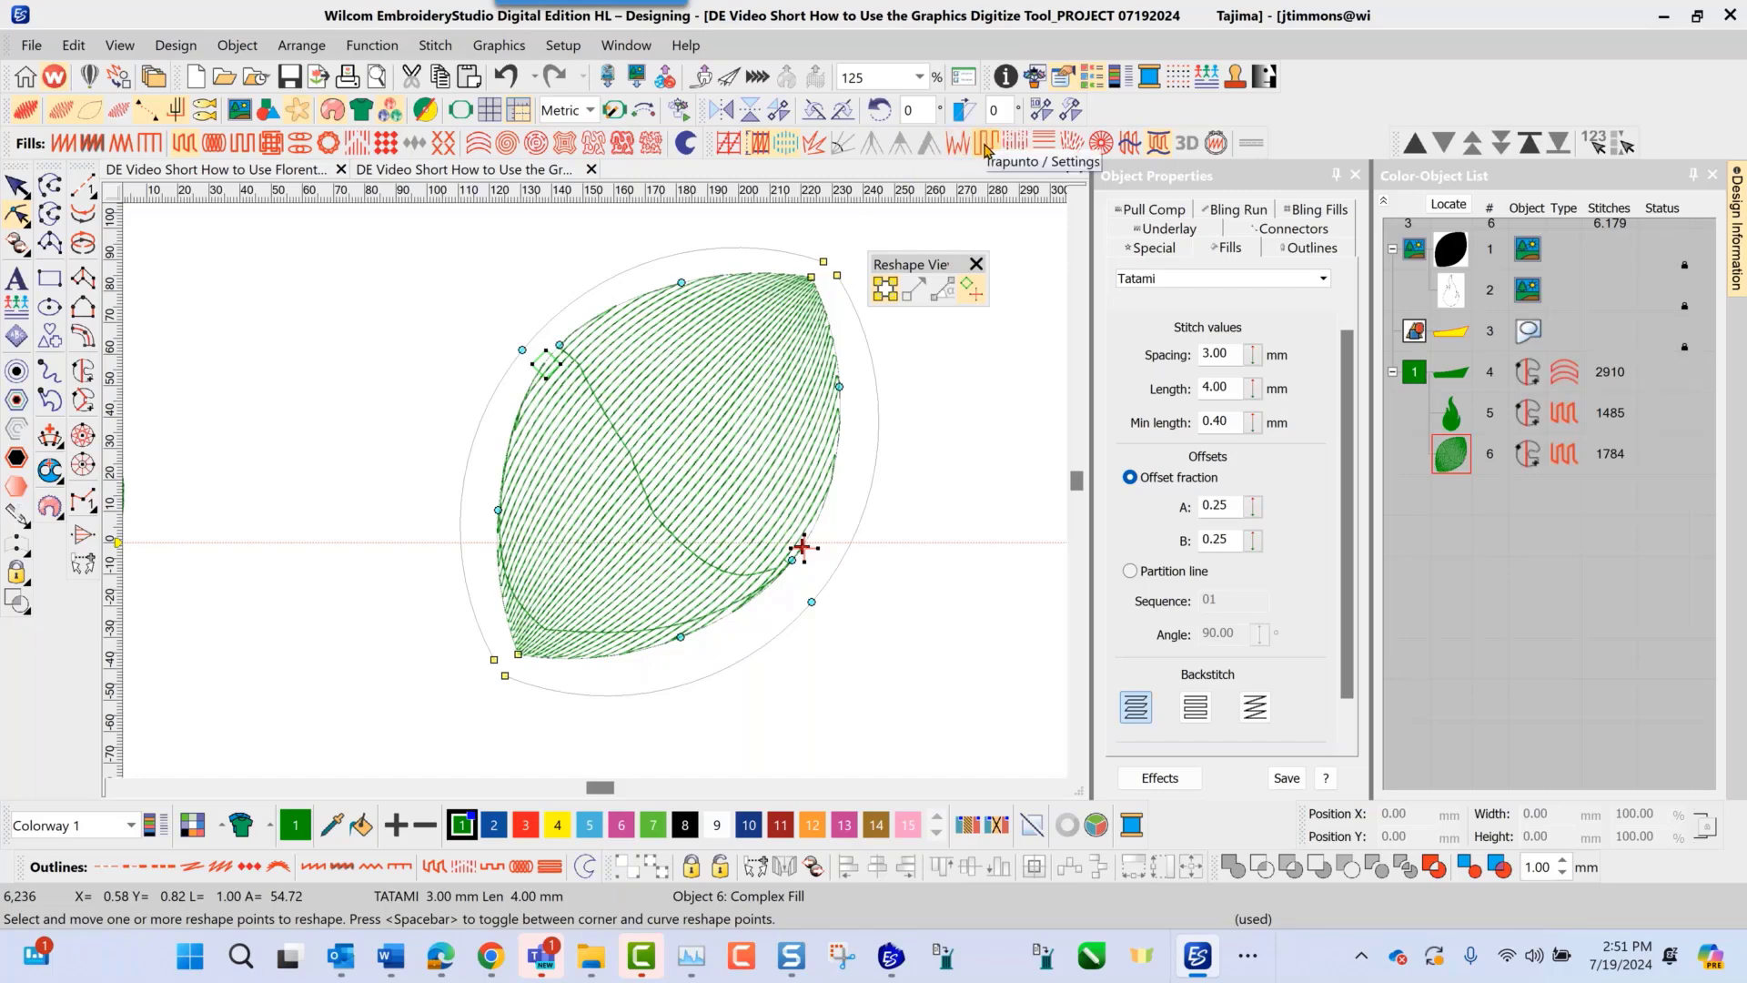
Step: Enable trapunto on the leaf (1729 stitches) and zoom out to view boat, flame and leaf
{"action": "left_click", "coordinate": [985, 146]}
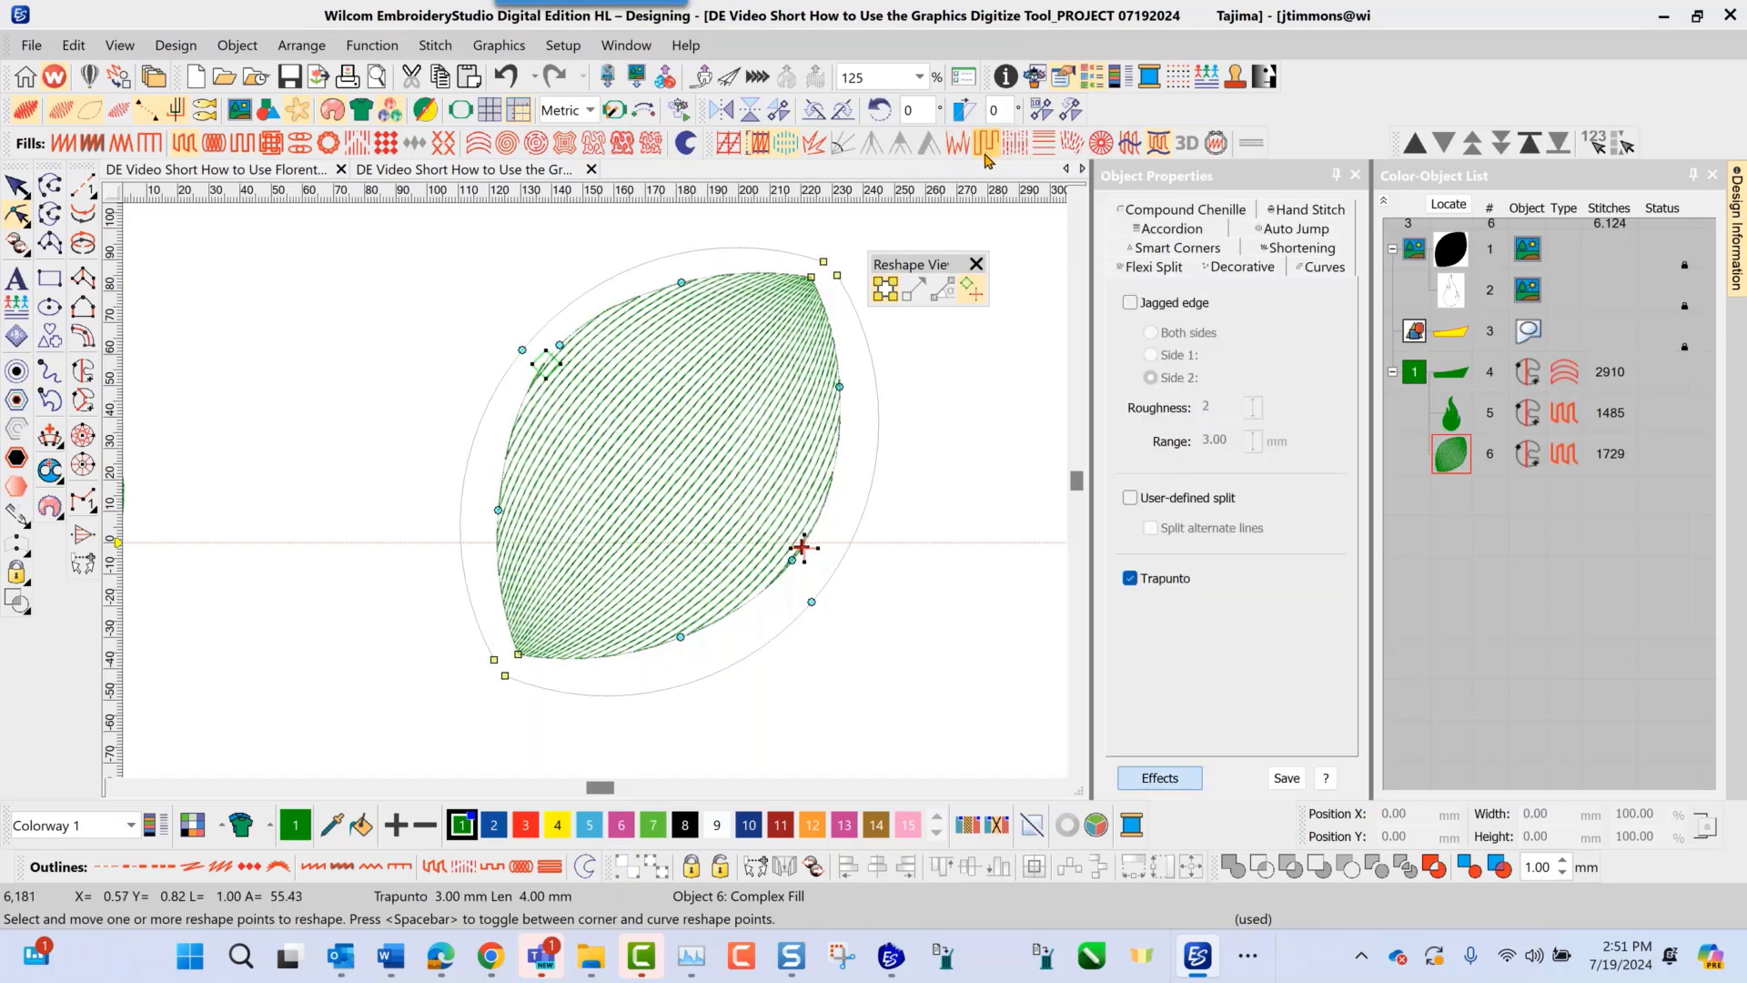
{"action": "scroll", "coordinate": [597, 499], "scroll_direction": "down", "scroll_amount": 3}
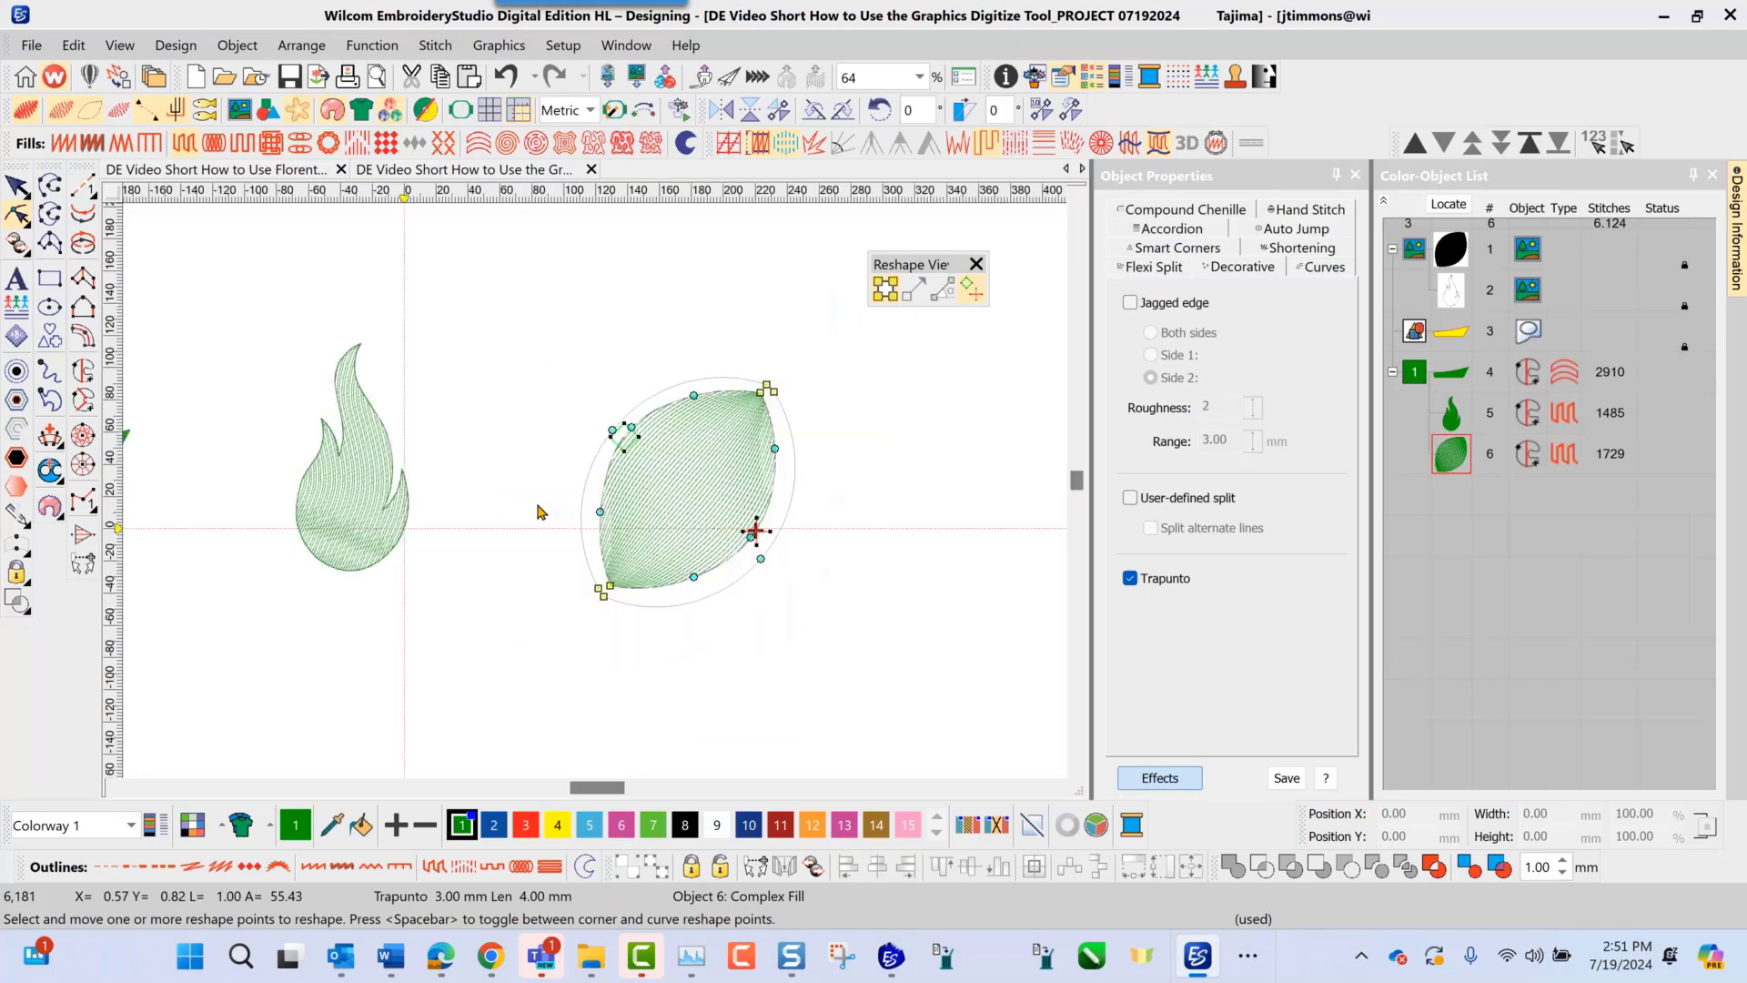
{"action": "scroll", "coordinate": [538, 512], "scroll_direction": "down", "scroll_amount": 3}
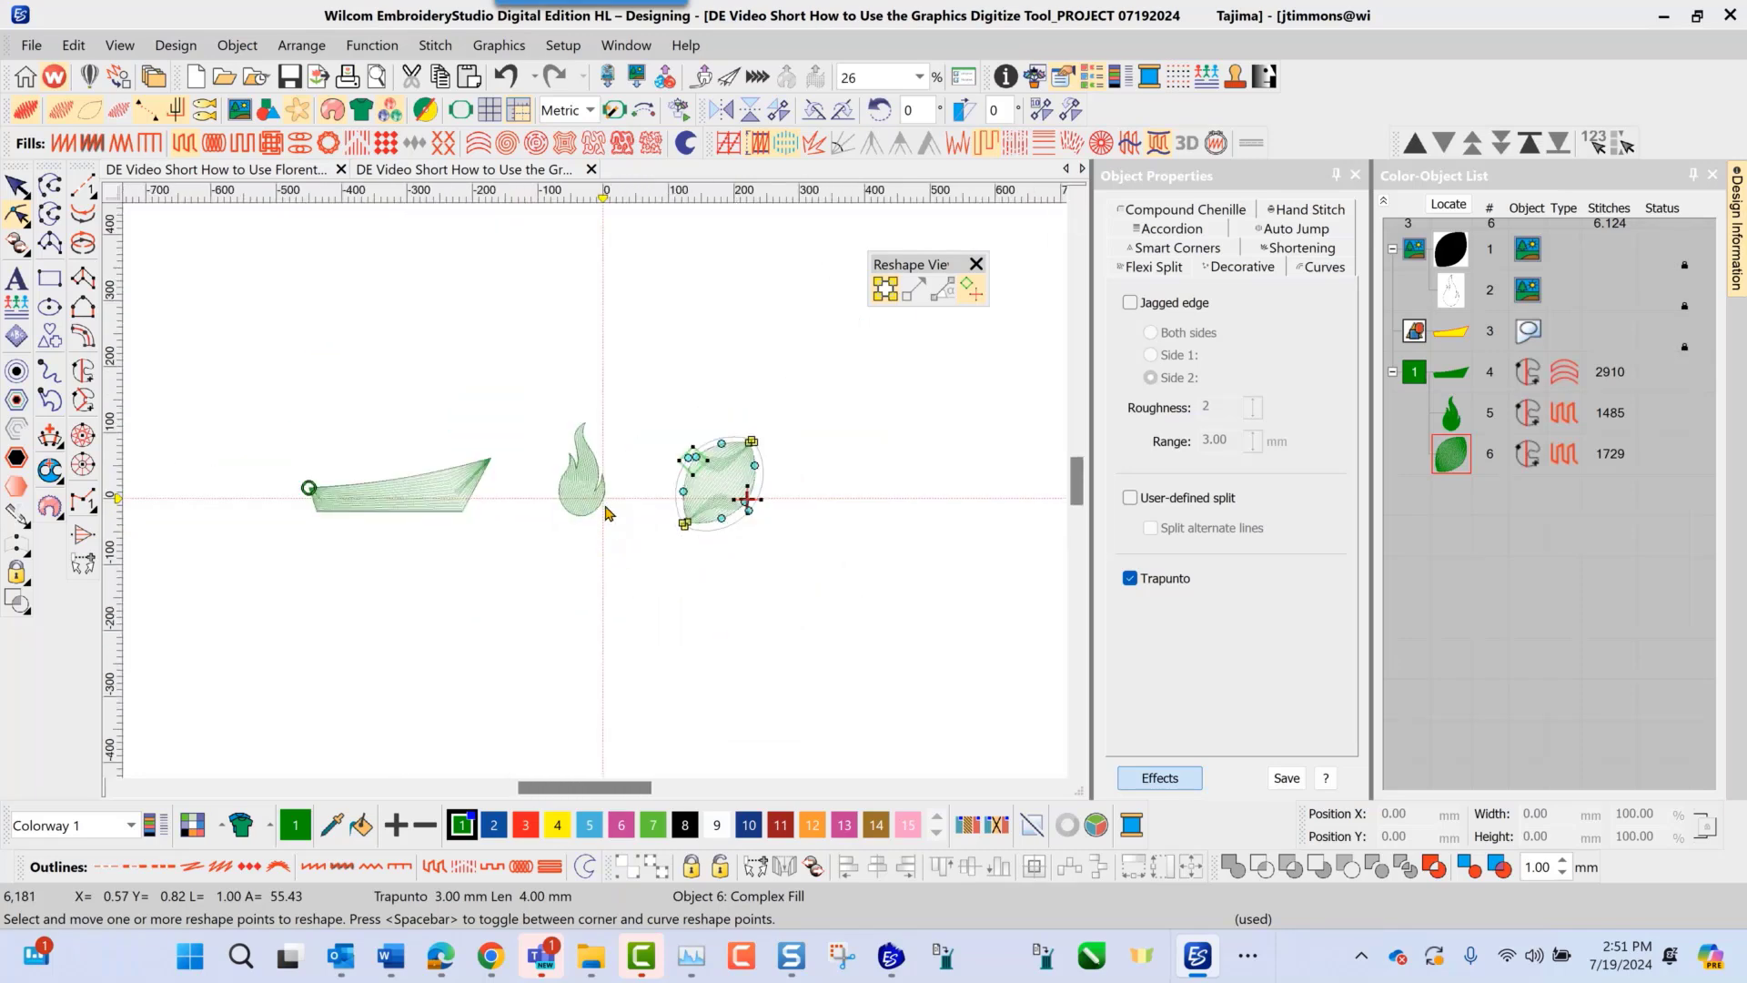
{"action": "scroll", "coordinate": [606, 514], "scroll_direction": "up", "scroll_amount": 2}
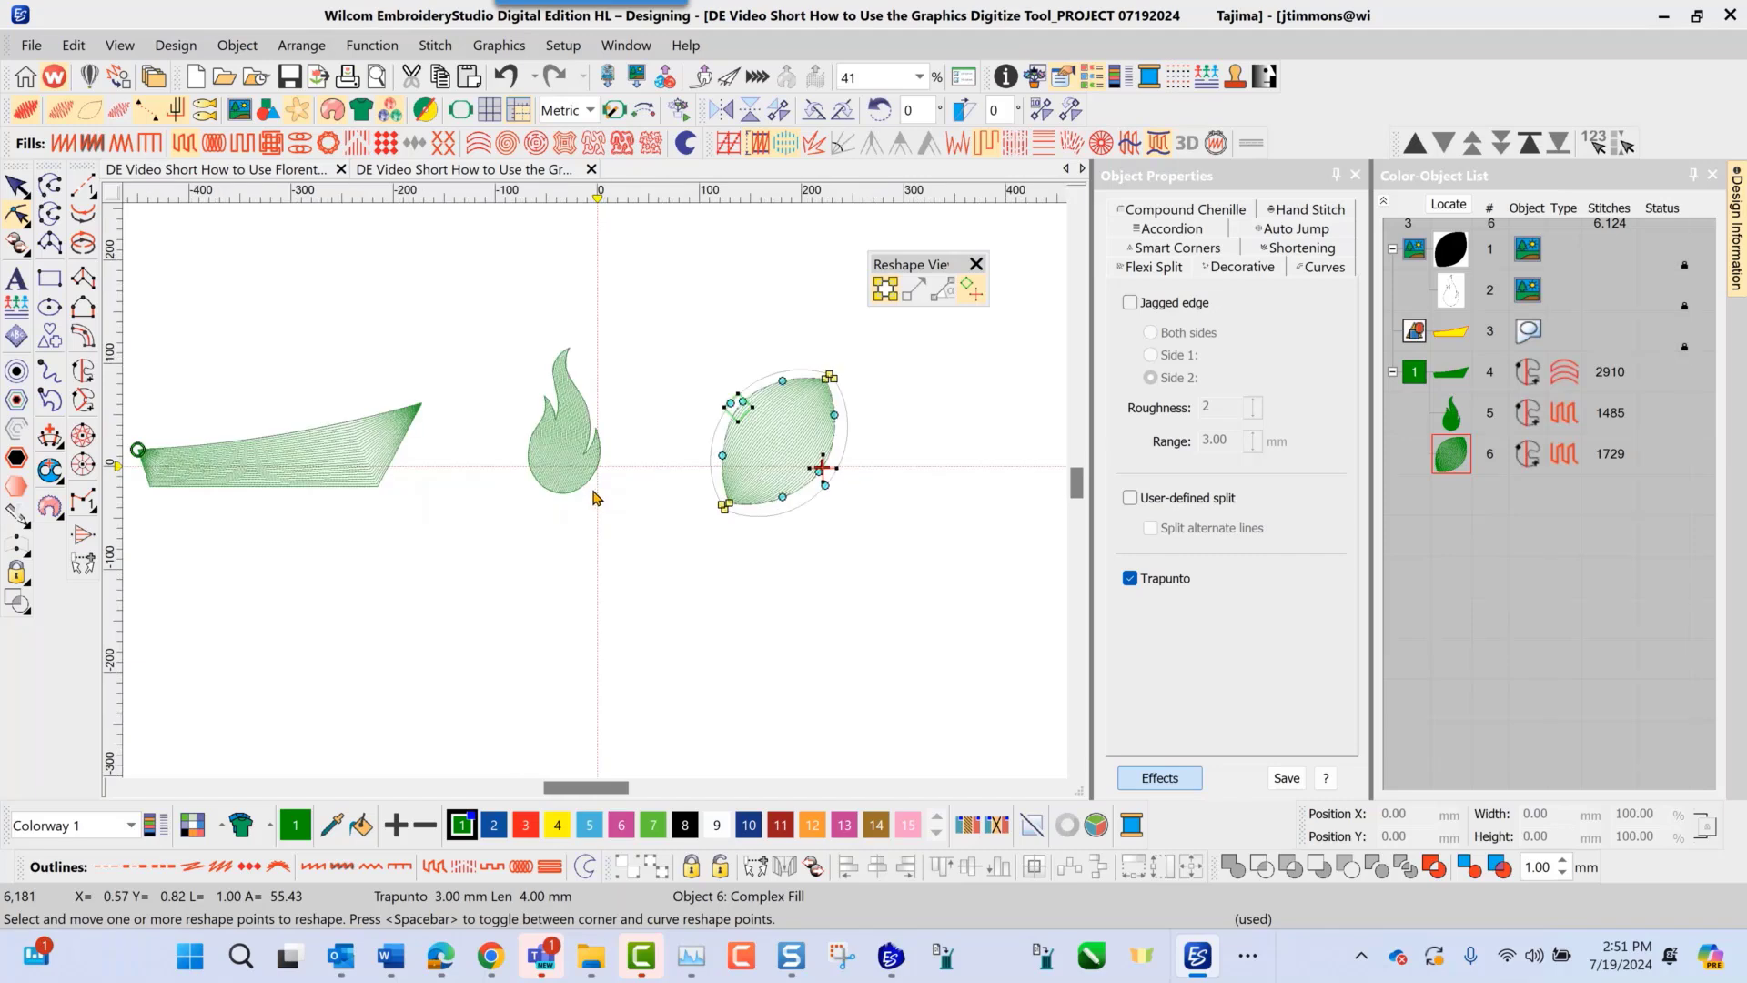